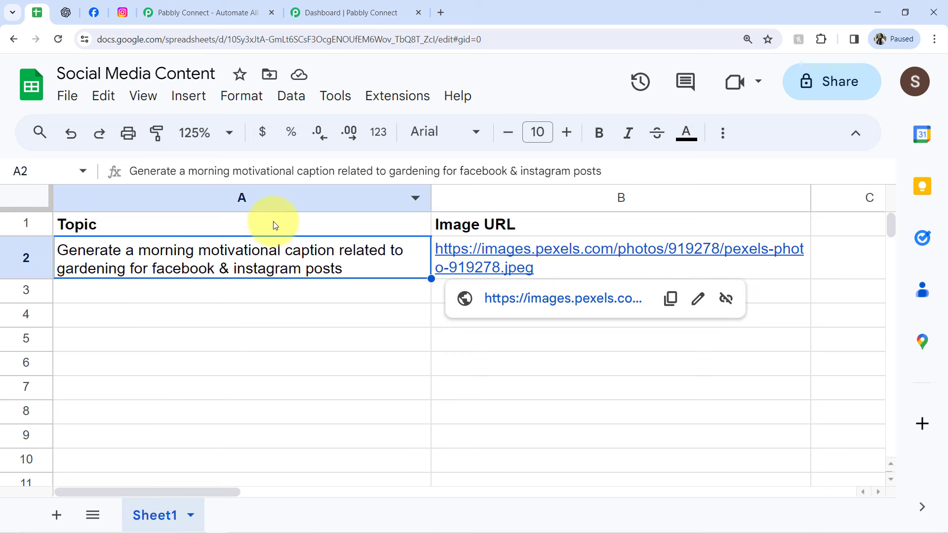
Look over the OpenAI platform, the My Clicks Facebook page and the Instagram feed, then return to the Social Media Content spreadsheet.
{"action": "left_click", "coordinate": [71, 10]}
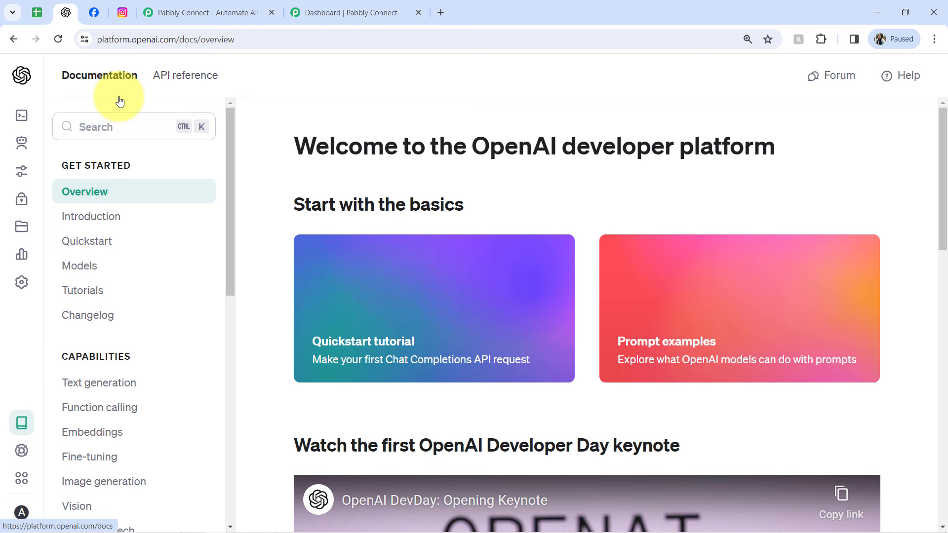
{"action": "left_click", "coordinate": [94, 10]}
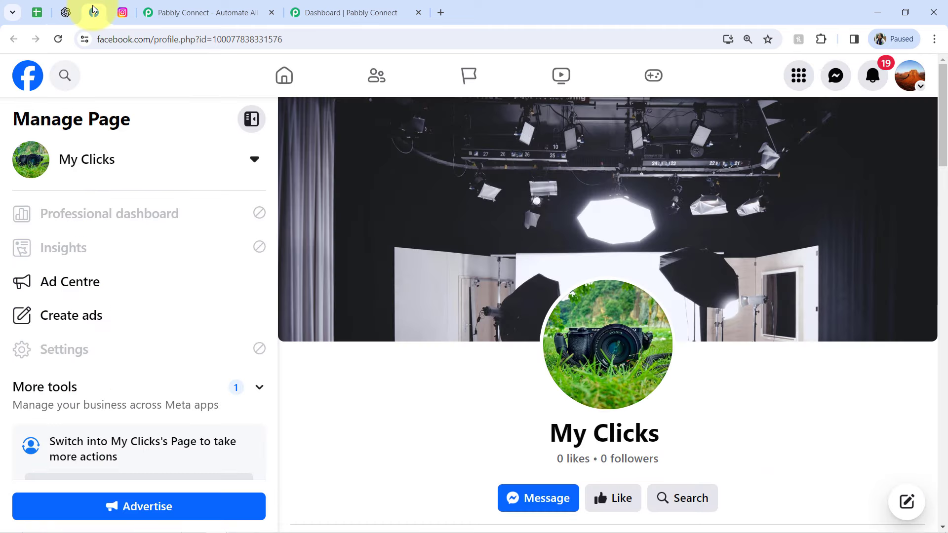
{"action": "left_click", "coordinate": [121, 13]}
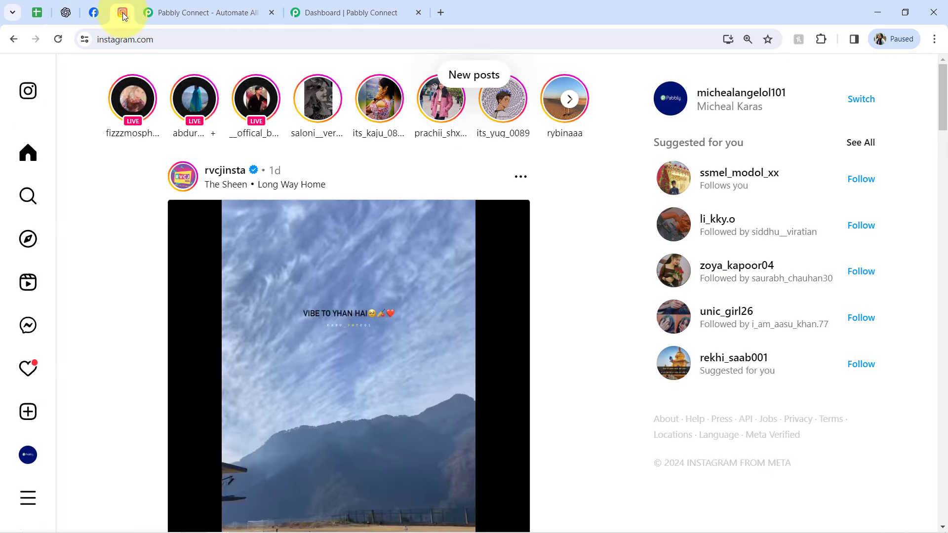
{"action": "left_click", "coordinate": [36, 19]}
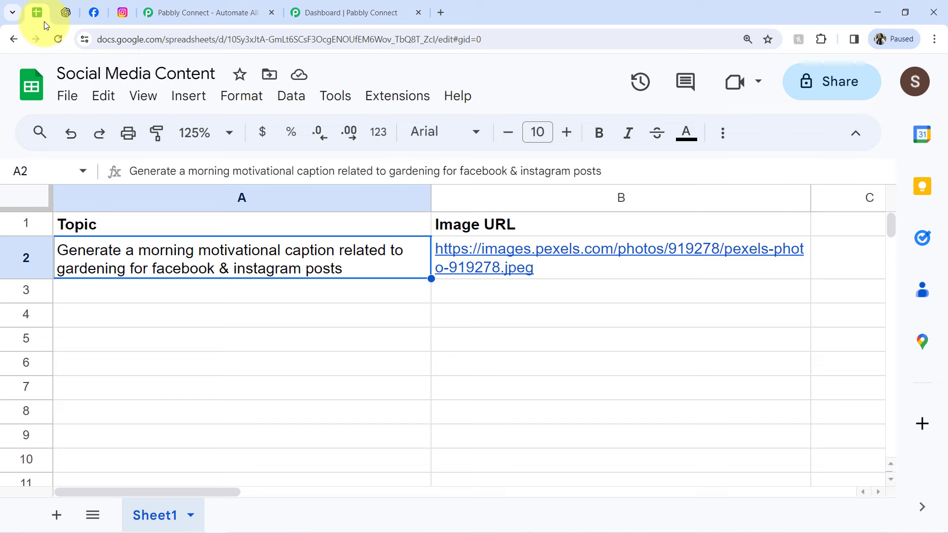
Look over the Pabbly Connect website, including its web address and sign-up option.
{"action": "left_click", "coordinate": [187, 13]}
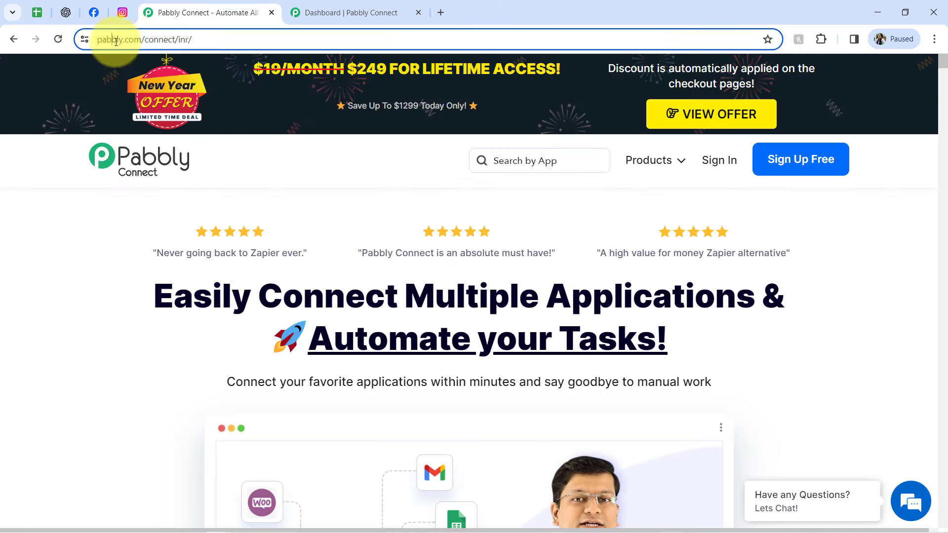
{"action": "left_click_drag", "start_coordinate": [111, 39], "coordinate": [195, 44]}
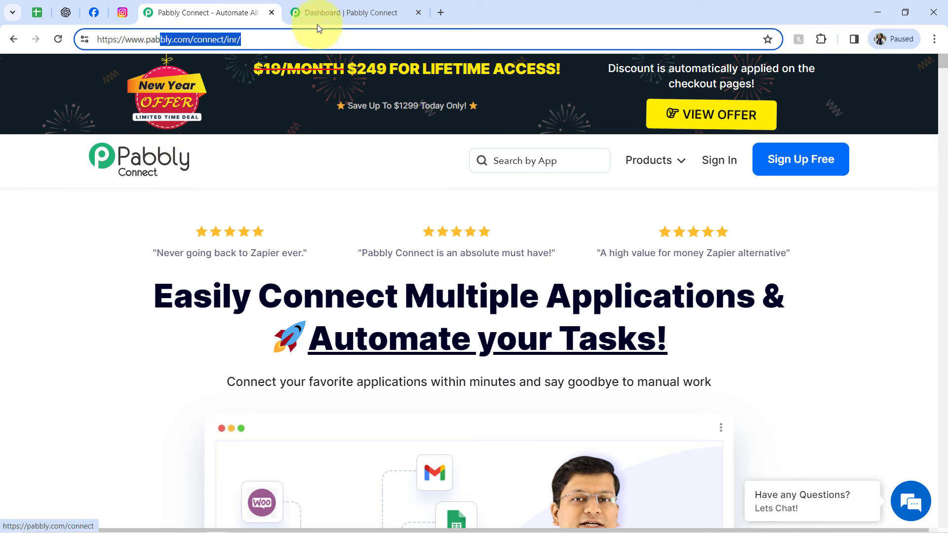
{"action": "left_click", "coordinate": [329, 8]}
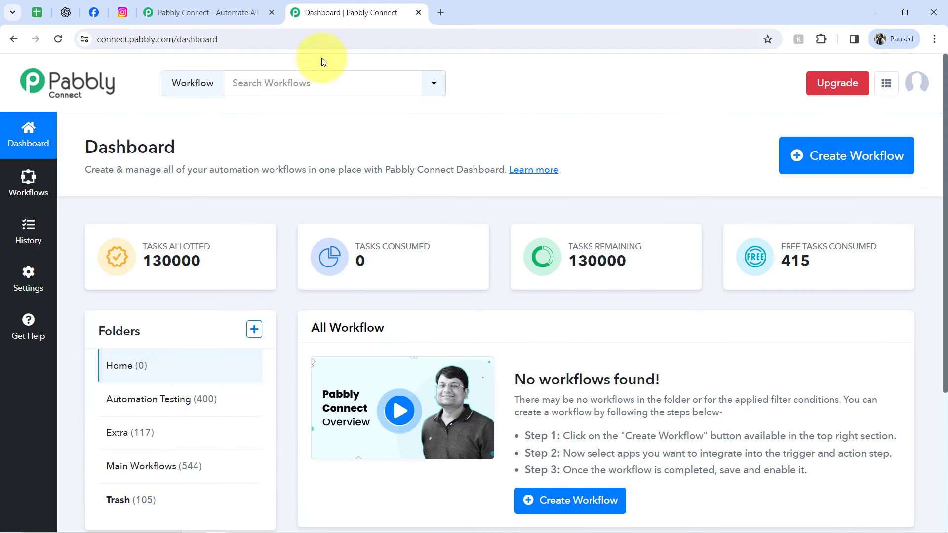
{"action": "left_click", "coordinate": [254, 12]}
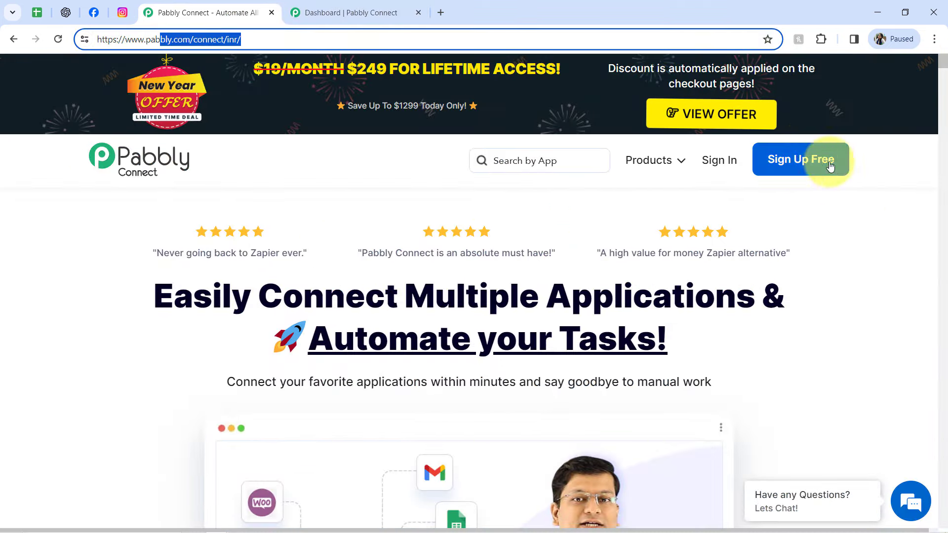
{"action": "left_click", "coordinate": [599, 295]}
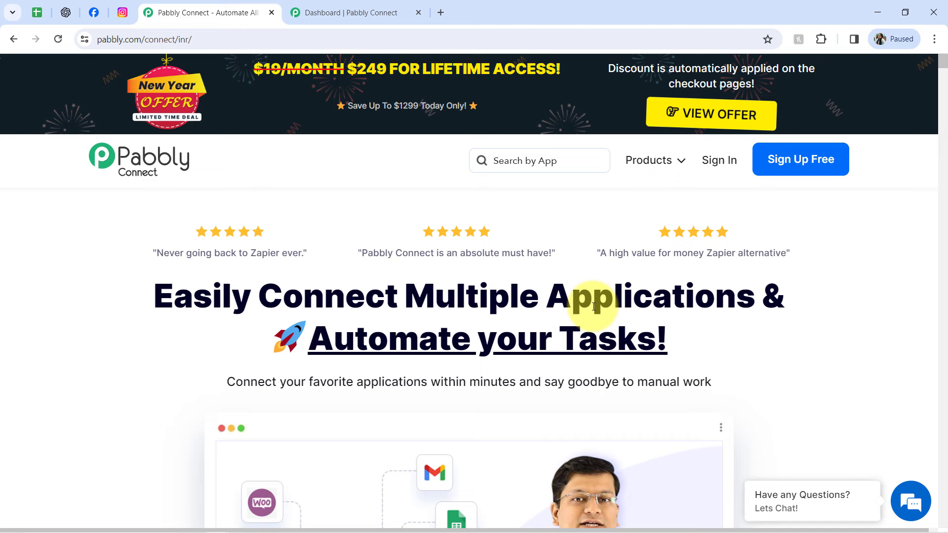
Switch to the Pabbly Connect dashboard.
{"action": "left_click", "coordinate": [331, 5]}
{"action": "left_click", "coordinate": [934, 39]}
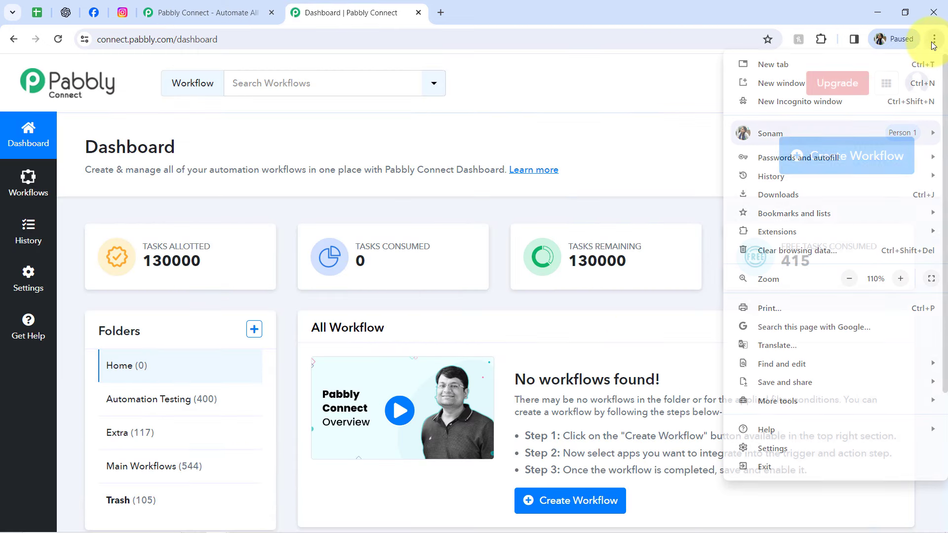
{"action": "left_click", "coordinate": [934, 39]}
{"action": "double_click", "coordinate": [133, 148]}
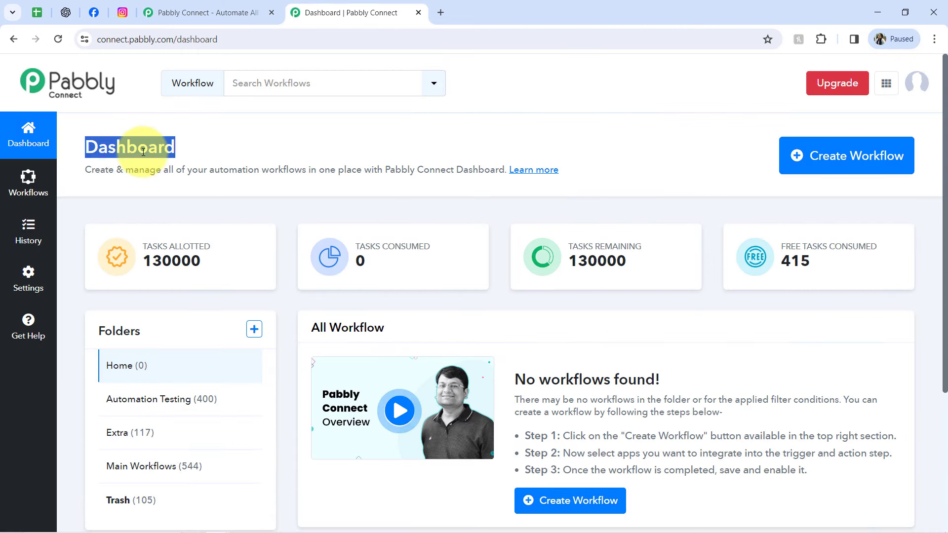
Create a workflow named "Create Social Media Posts using OpenAI" in the Main Workflows folder.
{"action": "left_click", "coordinate": [824, 167]}
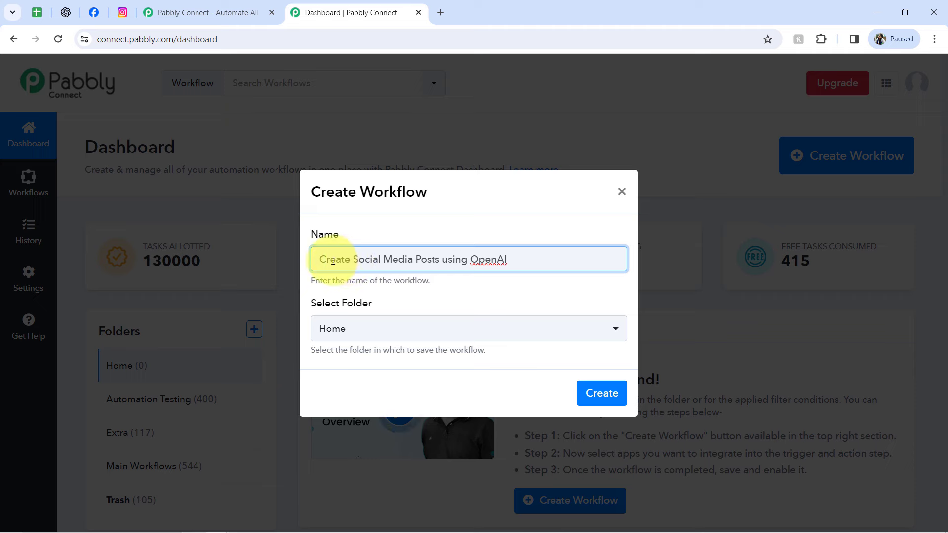
{"action": "left_click_drag", "start_coordinate": [333, 261], "coordinate": [556, 258]}
{"action": "left_click", "coordinate": [556, 259]}
{"action": "left_click_drag", "start_coordinate": [332, 262], "coordinate": [464, 258]}
{"action": "left_click", "coordinate": [467, 259]}
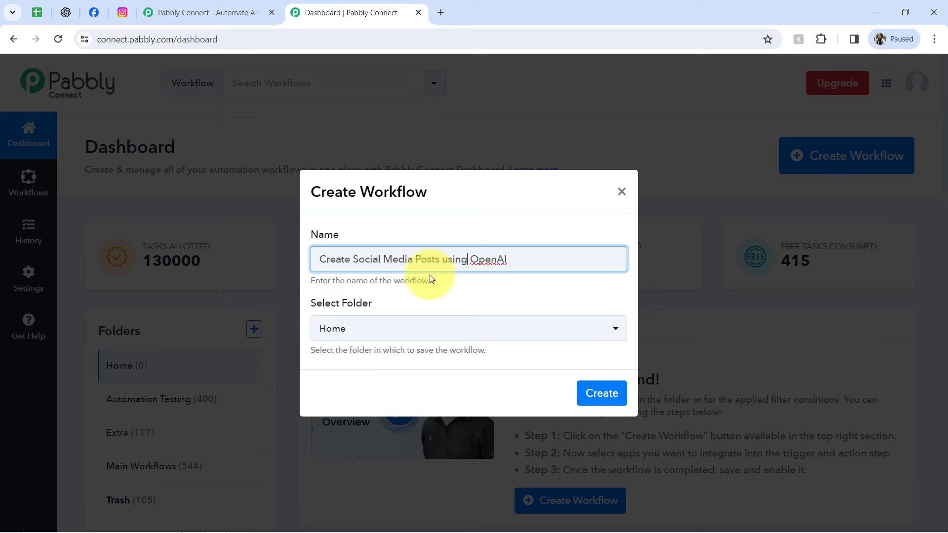
{"action": "left_click", "coordinate": [326, 327]}
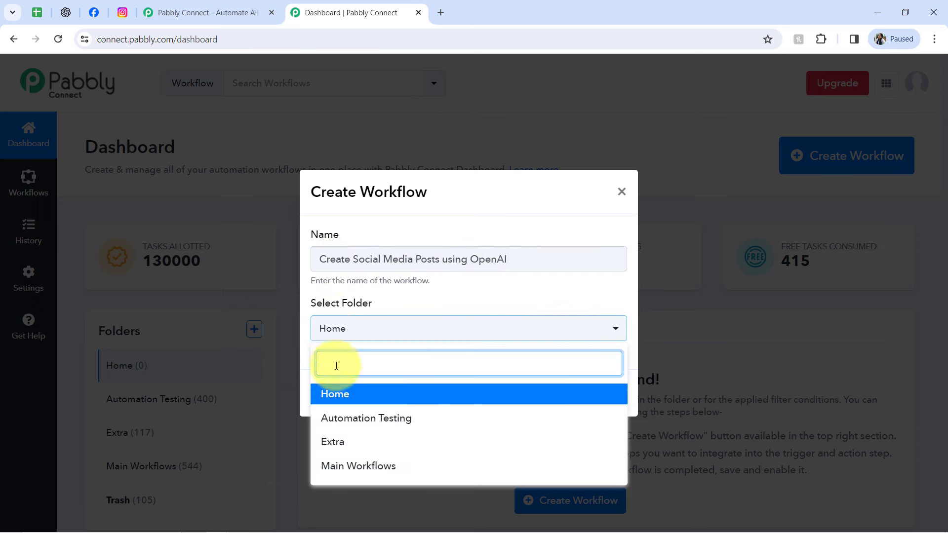
{"action": "left_click", "coordinate": [345, 466]}
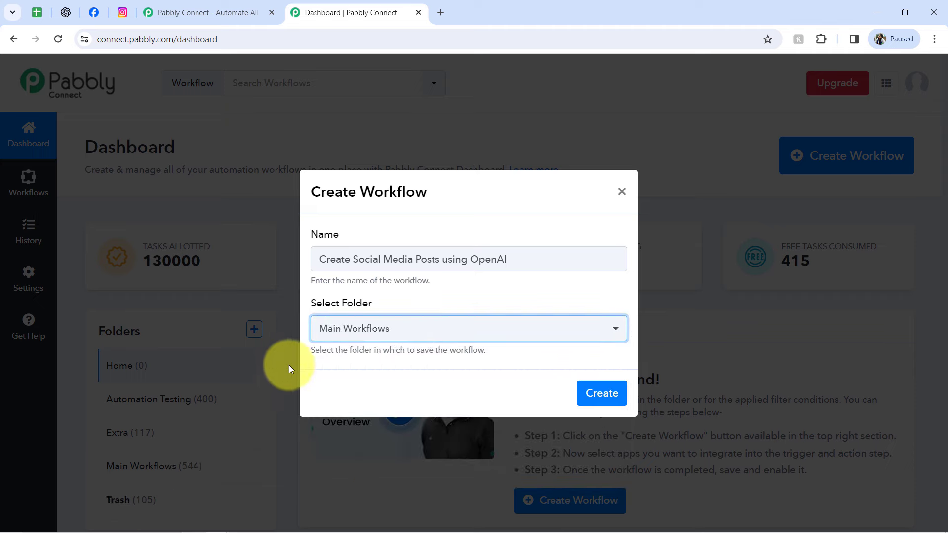
{"action": "left_click", "coordinate": [593, 393]}
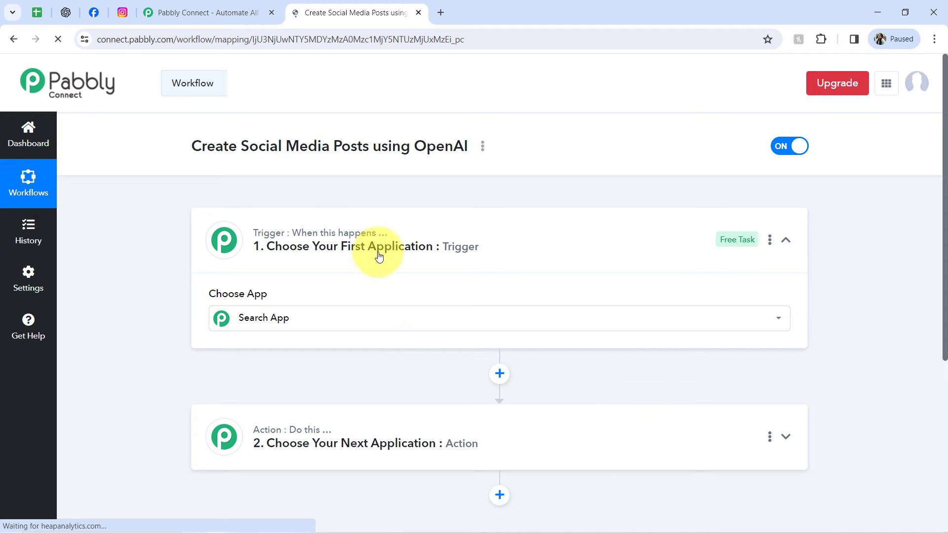
{"action": "left_click", "coordinate": [282, 323]}
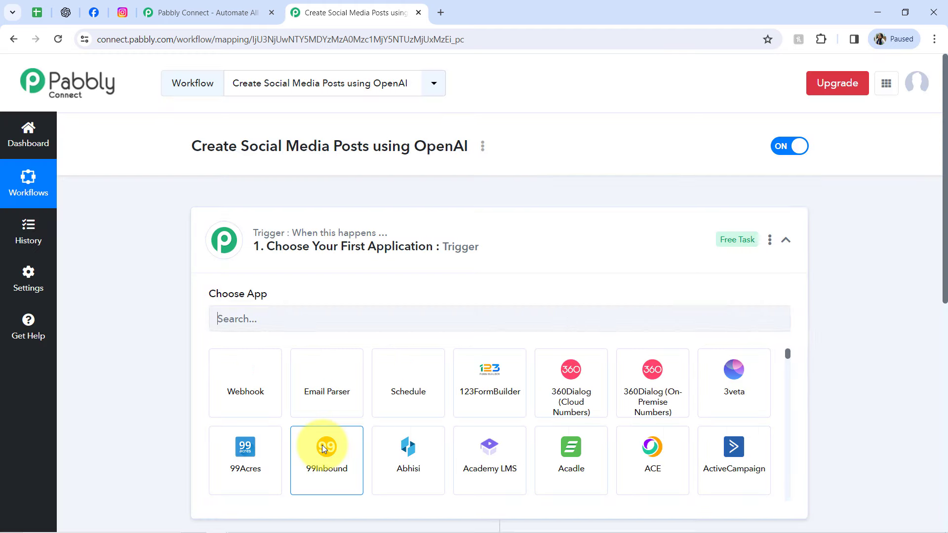
{"action": "left_click", "coordinate": [294, 230]}
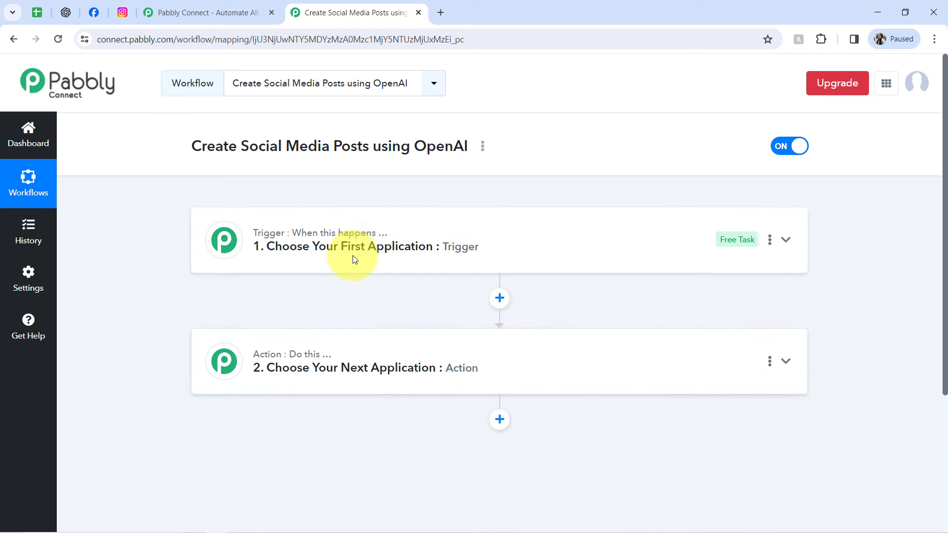
{"action": "left_click_drag", "start_coordinate": [223, 147], "coordinate": [410, 148]}
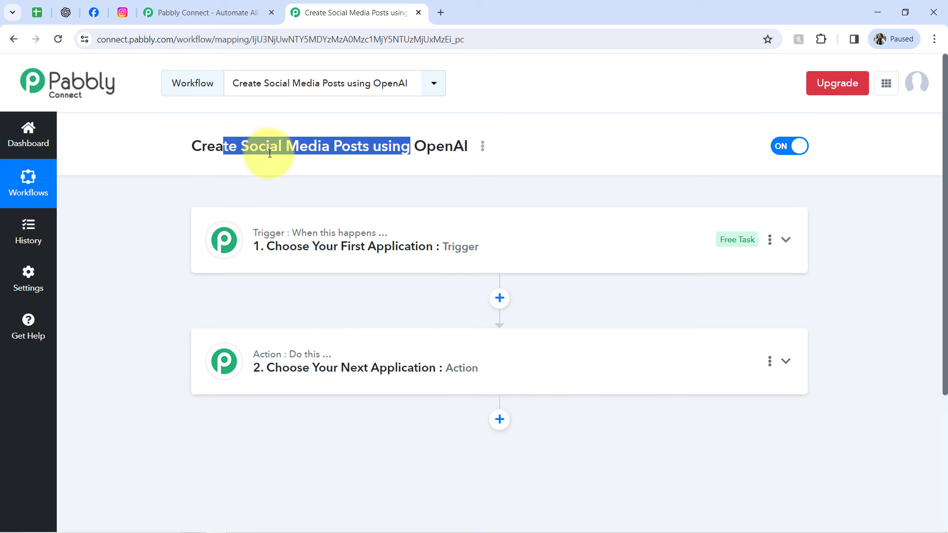
Switch to the Social Media Content spreadsheet and review its Topic and Image URL columns.
{"action": "left_click", "coordinate": [37, 12]}
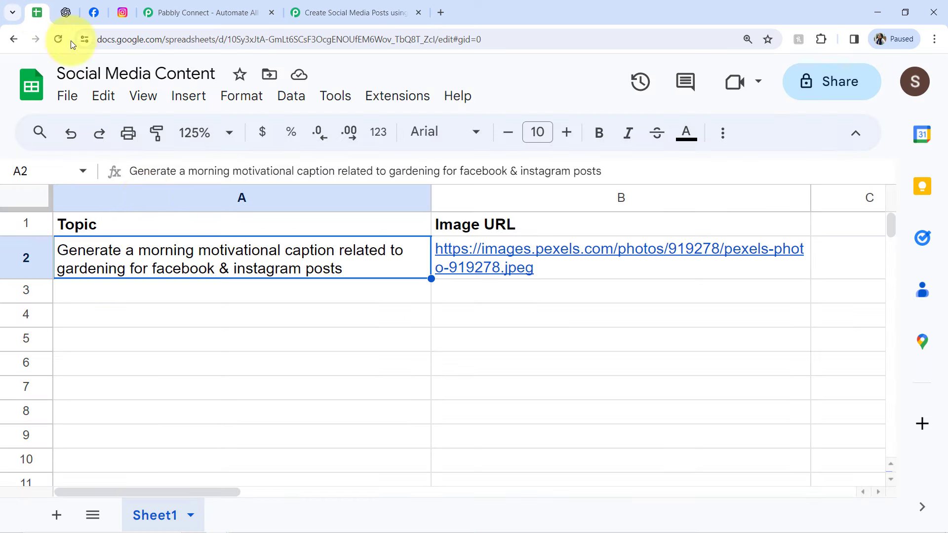
{"action": "left_click_drag", "start_coordinate": [218, 275], "coordinate": [540, 276]}
{"action": "left_click", "coordinate": [309, 288]}
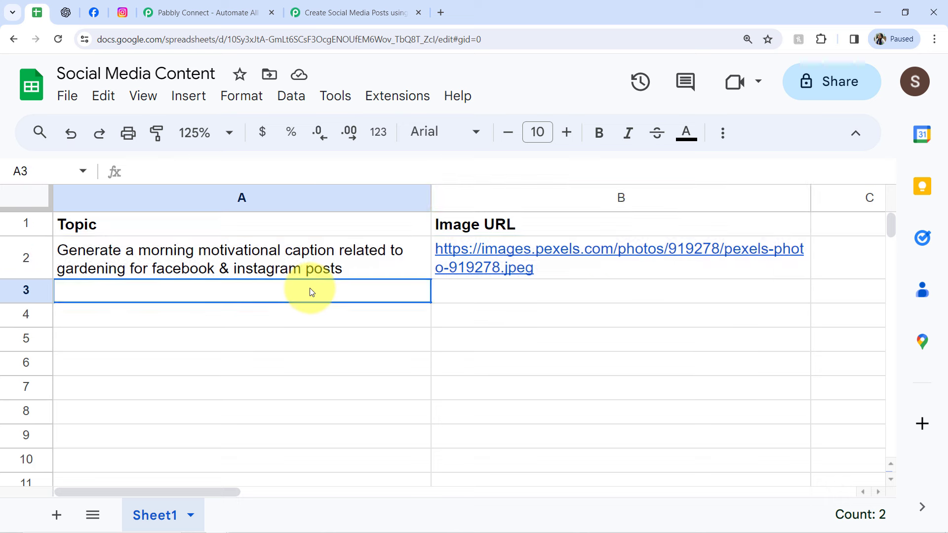
{"action": "left_click", "coordinate": [492, 300]}
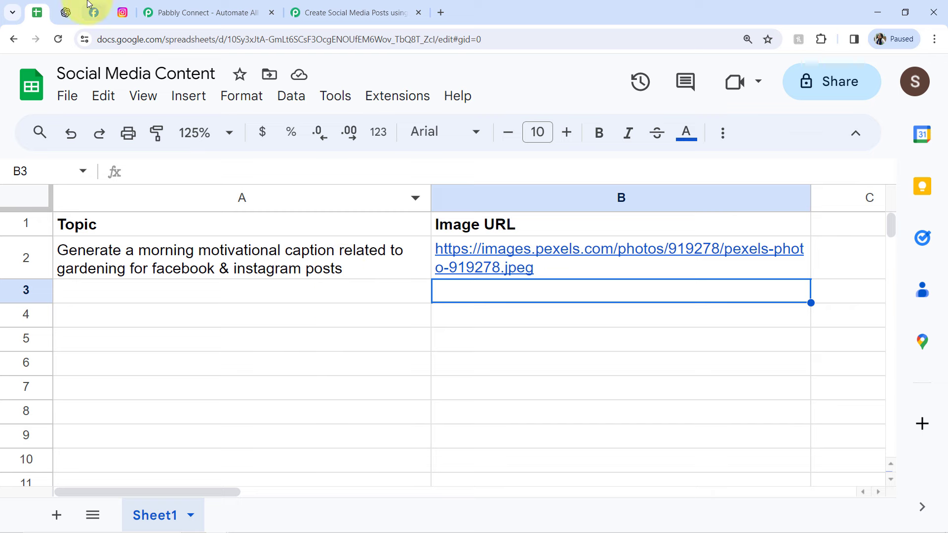
Return to the Pabbly Connect workflow and choose Google Sheets as the trigger application.
{"action": "left_click", "coordinate": [316, 10]}
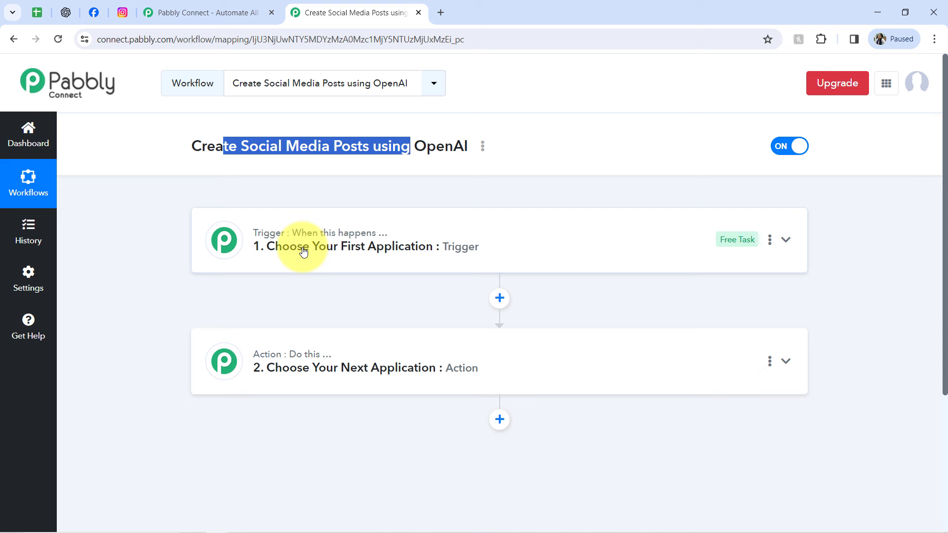
{"action": "left_click", "coordinate": [304, 251]}
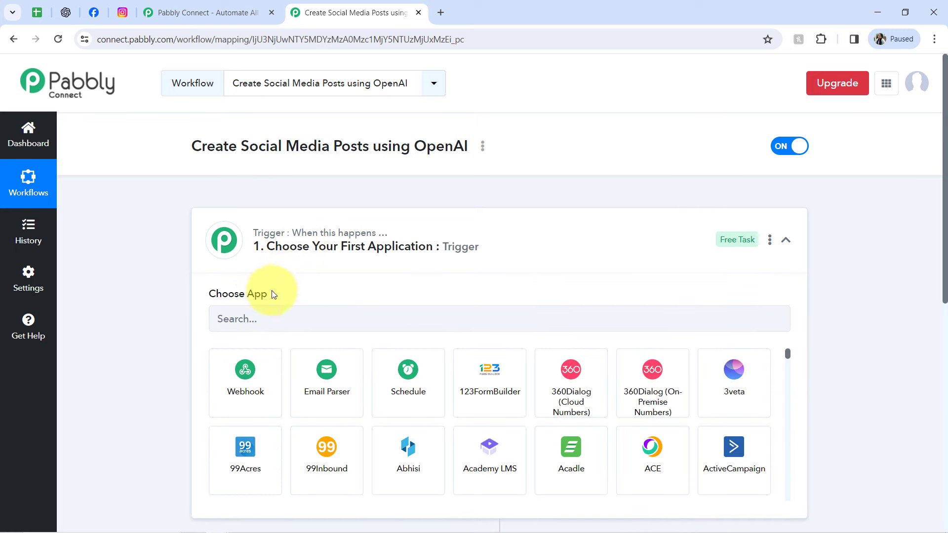
{"action": "left_click", "coordinate": [253, 317]}
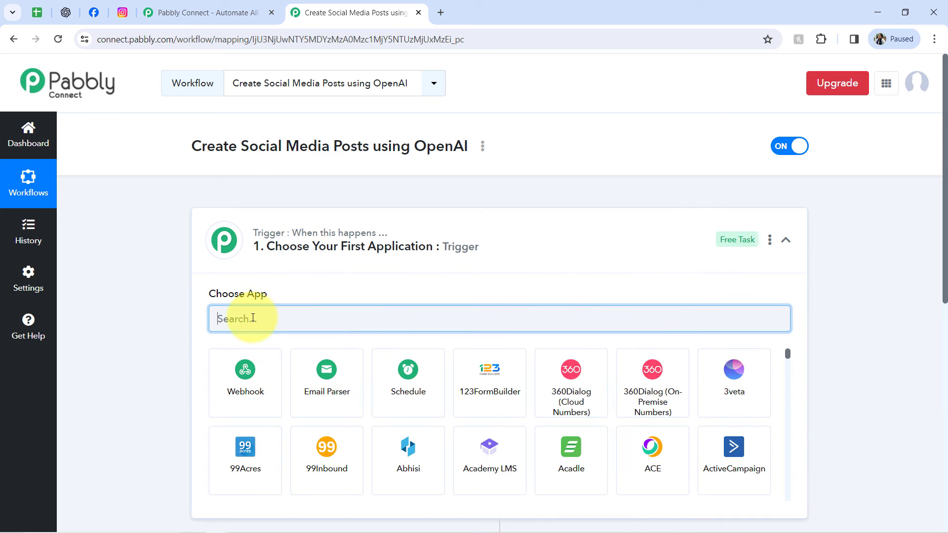
{"action": "type", "text": "sheet"}
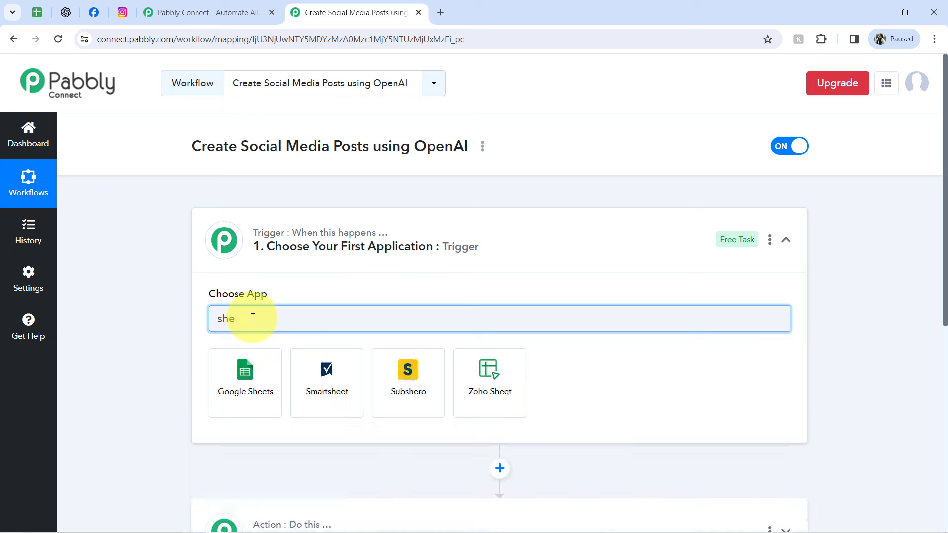
{"action": "left_click", "coordinate": [242, 365]}
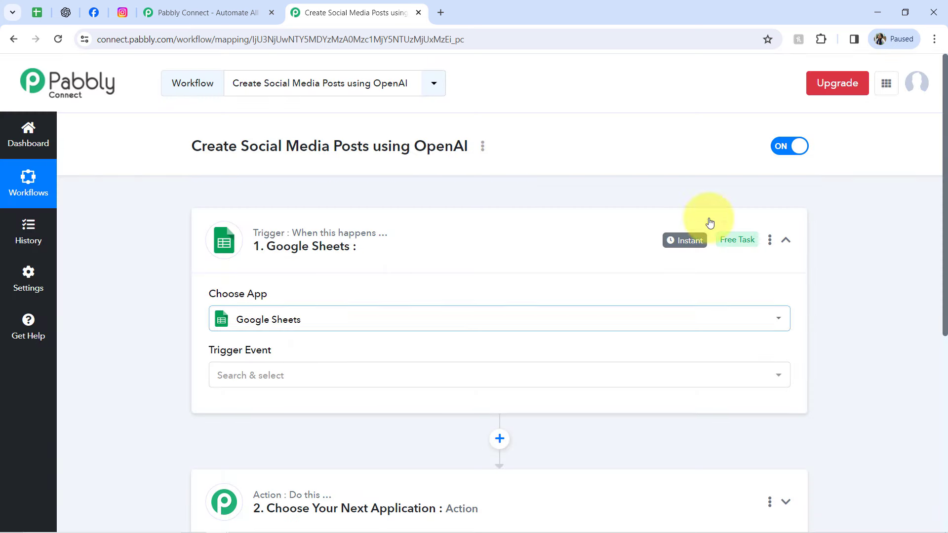
Choose OpenAI (ChatGPT, DALL-E) as the application for the workflow's first action step.
{"action": "scroll", "coordinate": [933, 222], "scroll_direction": "down", "scroll_amount": 6}
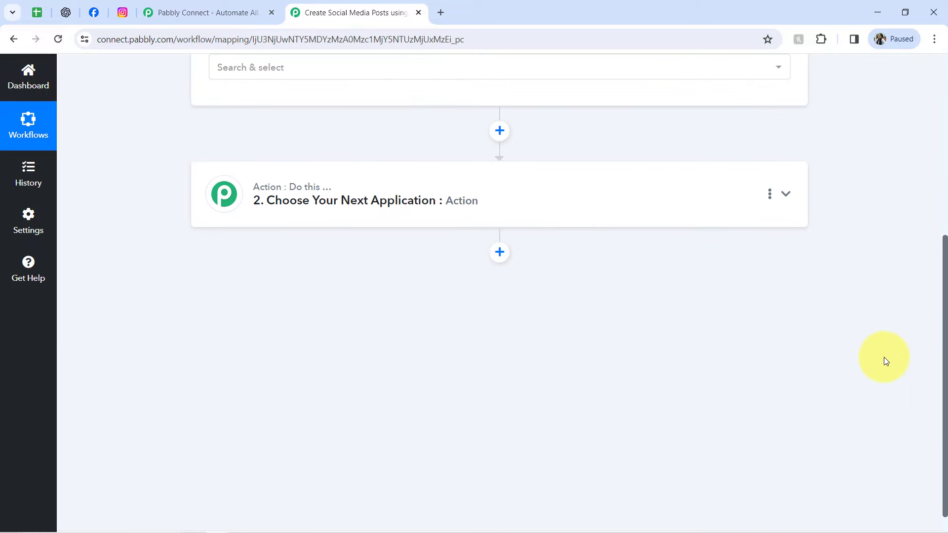
{"action": "left_click", "coordinate": [304, 191]}
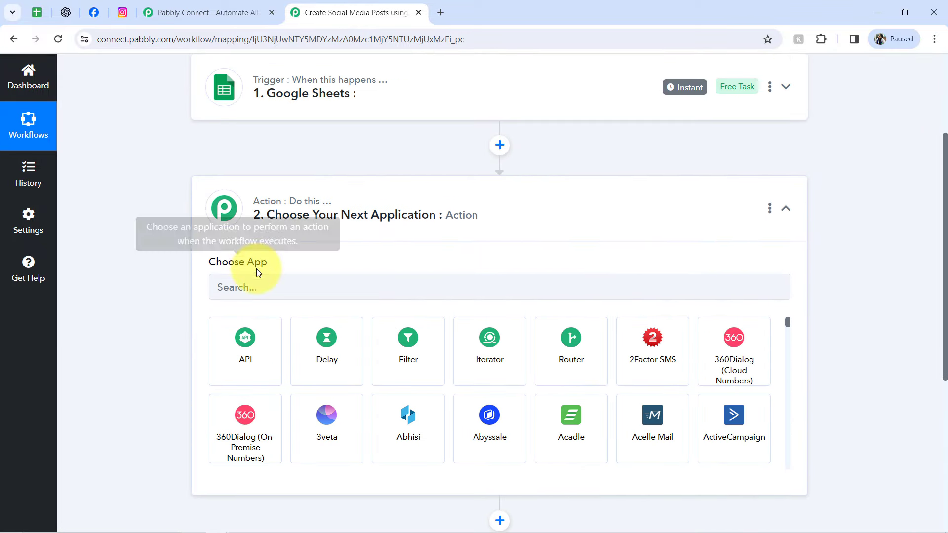
{"action": "left_click", "coordinate": [249, 287]}
{"action": "type", "text": "opena"}
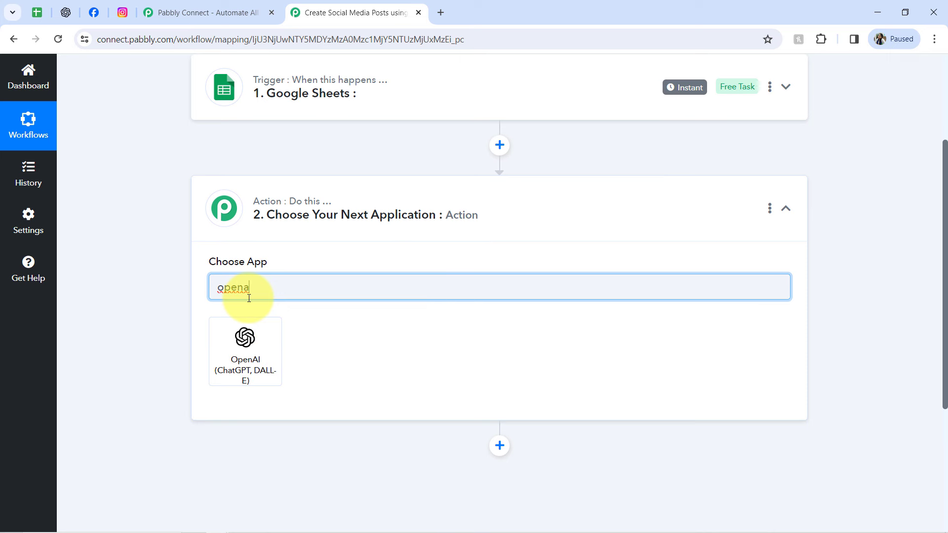
{"action": "left_click", "coordinate": [235, 364]}
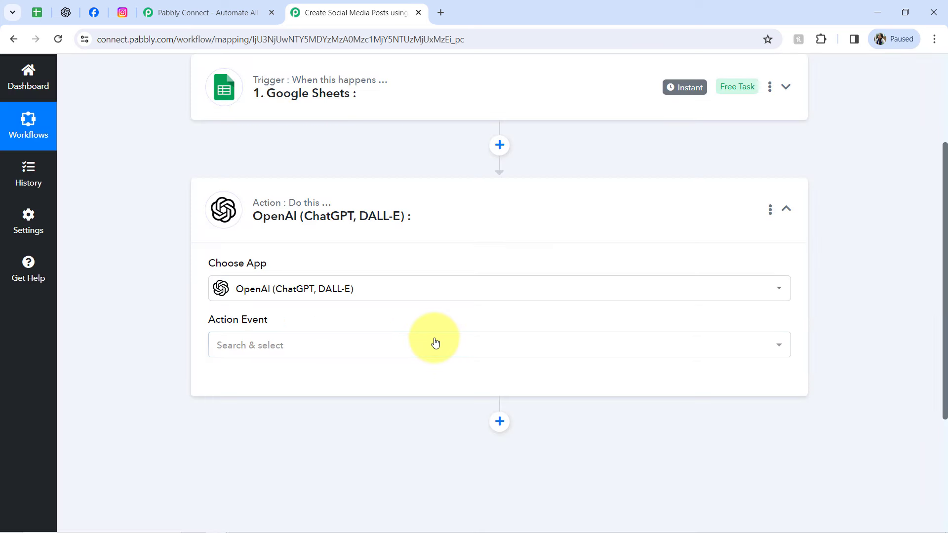
Add another action step after OpenAI and choose Facebook Pages as its application.
{"action": "scroll", "coordinate": [931, 297], "scroll_direction": "down", "scroll_amount": 3}
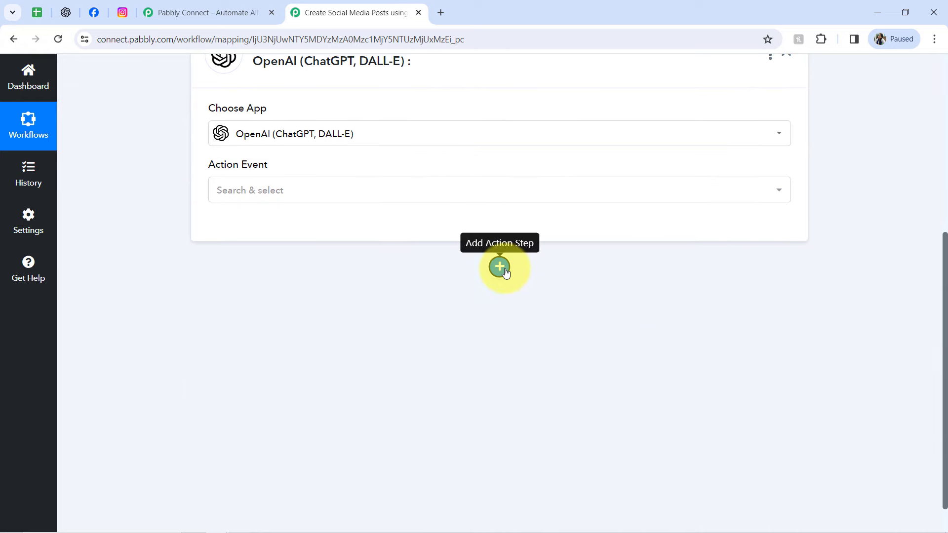
{"action": "left_click", "coordinate": [500, 267]}
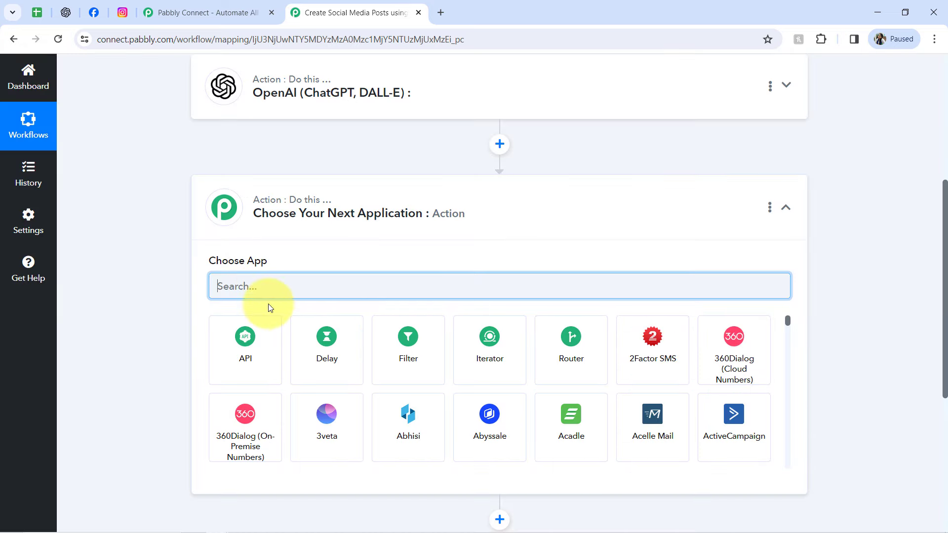
{"action": "type", "text": "faceb"}
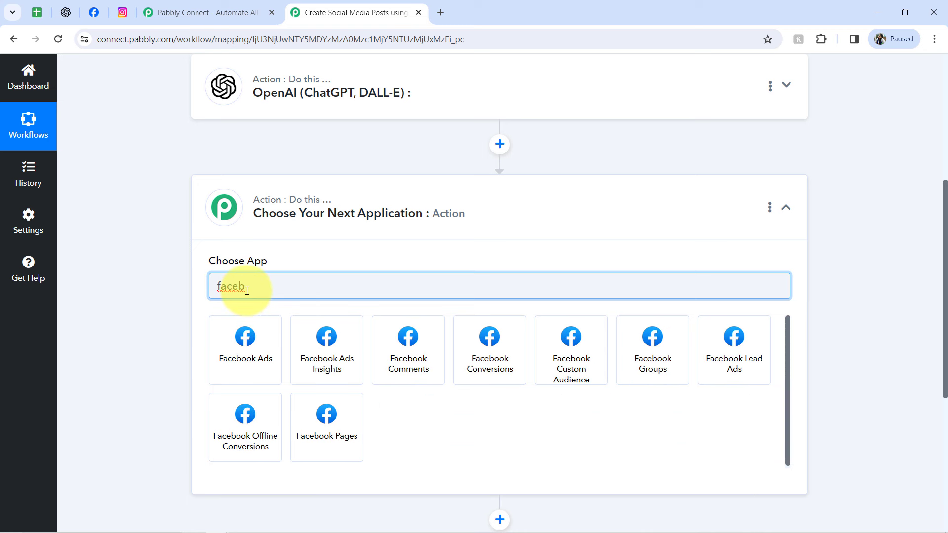
{"action": "left_click", "coordinate": [347, 430]}
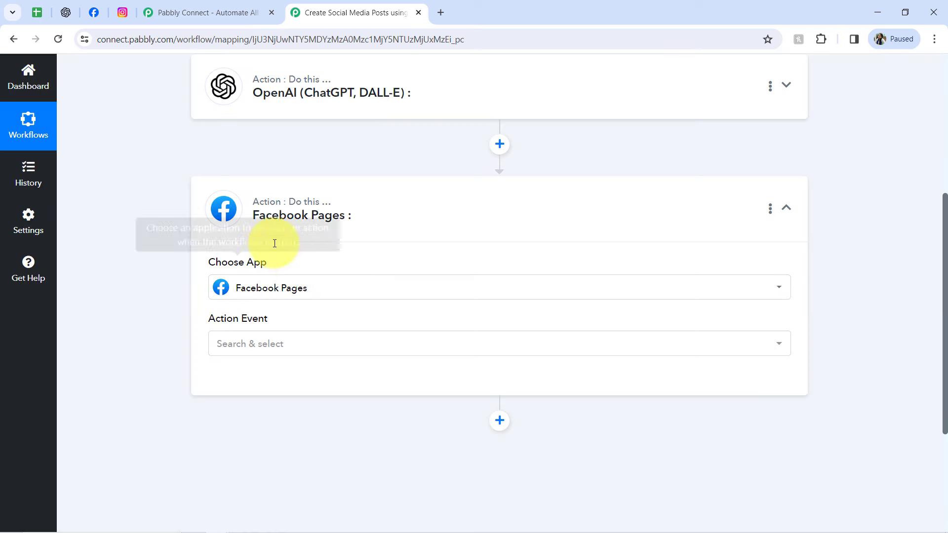
Add another action step after Facebook Pages and choose Instagram for Business as its application.
{"action": "left_click", "coordinate": [499, 421]}
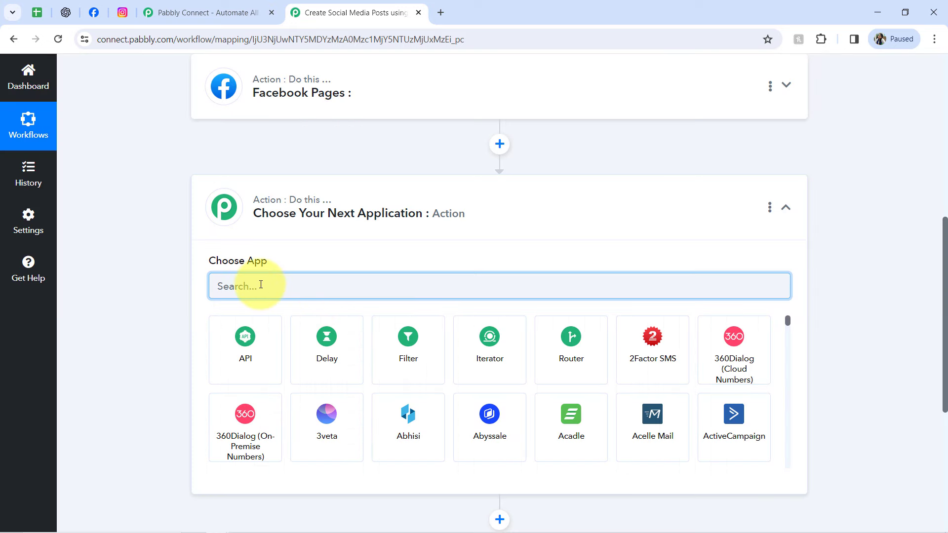
{"action": "type", "text": "inst"}
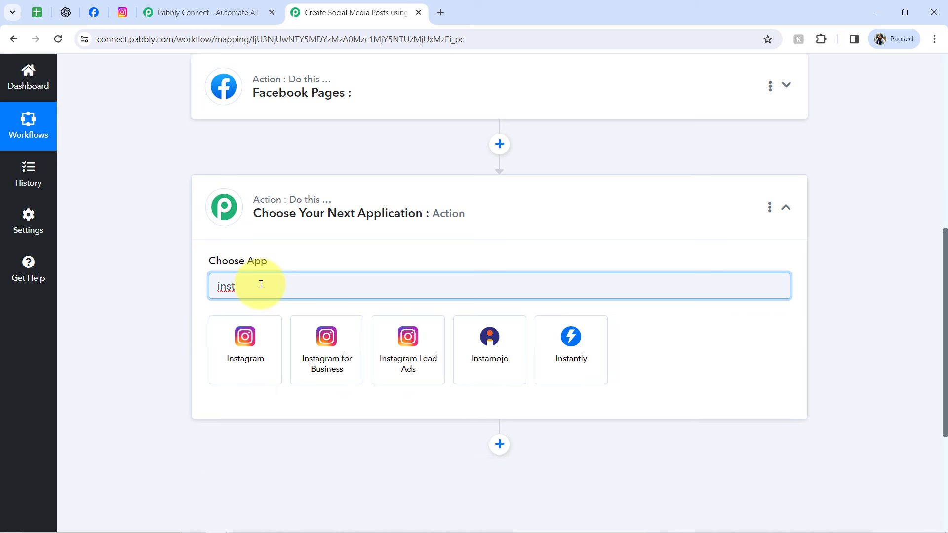
{"action": "left_click", "coordinate": [332, 345]}
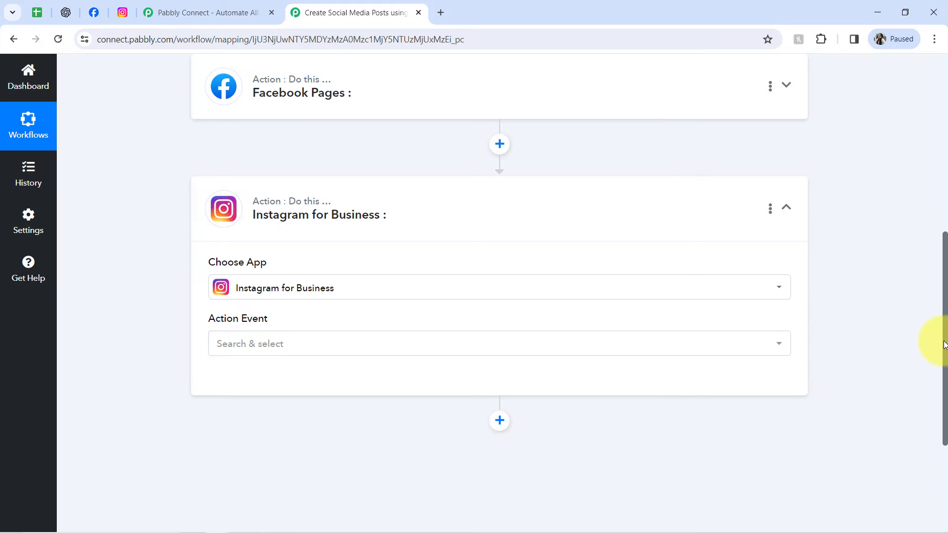
Set the trigger event of the Google Sheets step to New or Updated Spreadsheet Row.
{"action": "left_click_drag", "start_coordinate": [944, 344], "coordinate": [944, 128]}
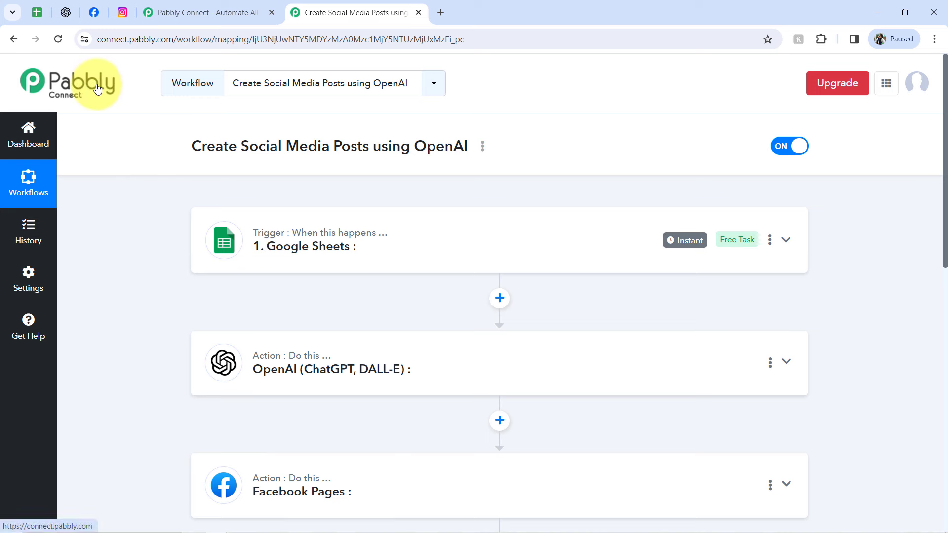
{"action": "left_click", "coordinate": [296, 227]}
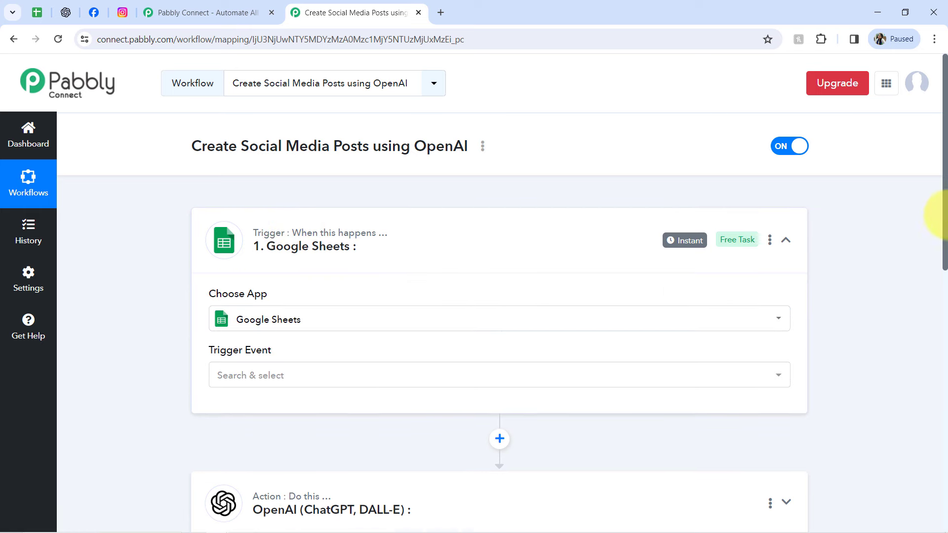
{"action": "left_click_drag", "start_coordinate": [945, 207], "coordinate": [946, 259]}
{"action": "left_click", "coordinate": [221, 251]}
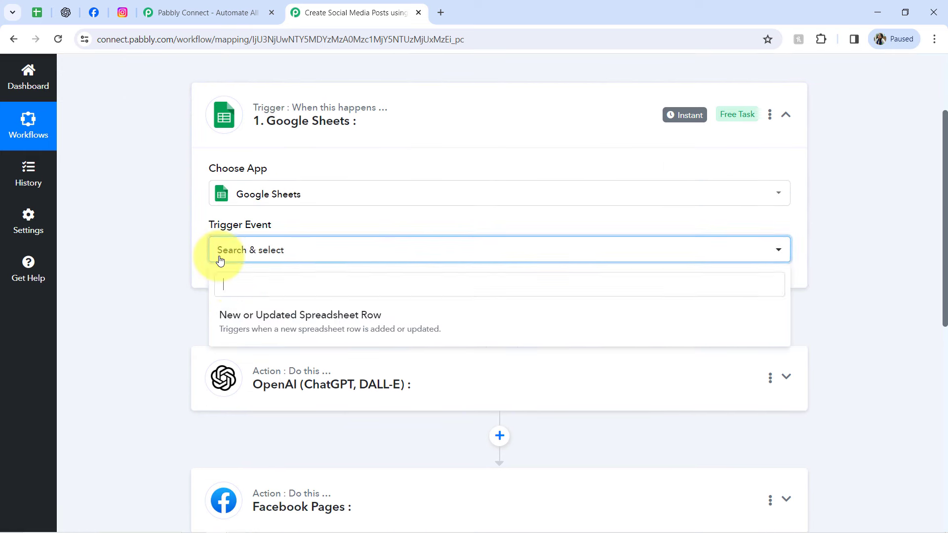
{"action": "left_click", "coordinate": [232, 316]}
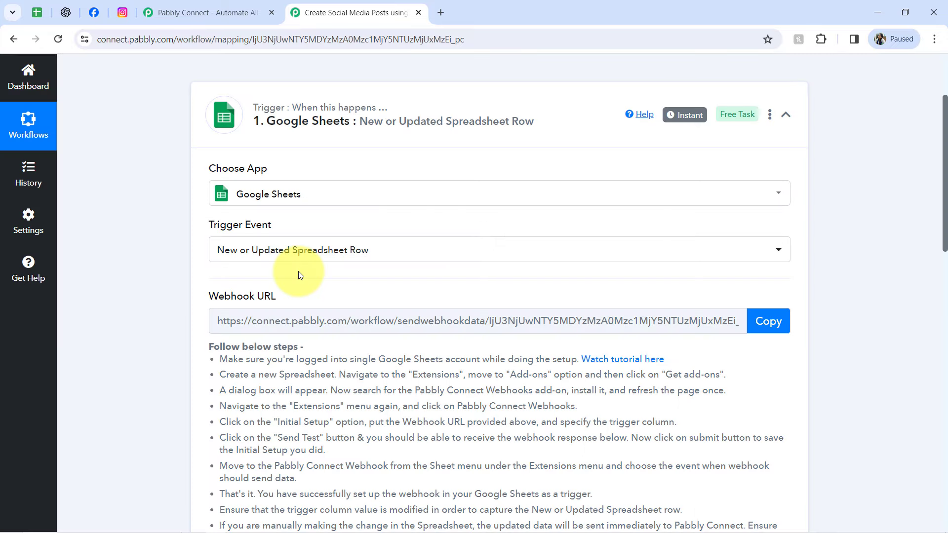
Review the setup instructions of the Google Sheets trigger and copy its webhook URL.
{"action": "left_click_drag", "start_coordinate": [237, 296], "coordinate": [264, 296]}
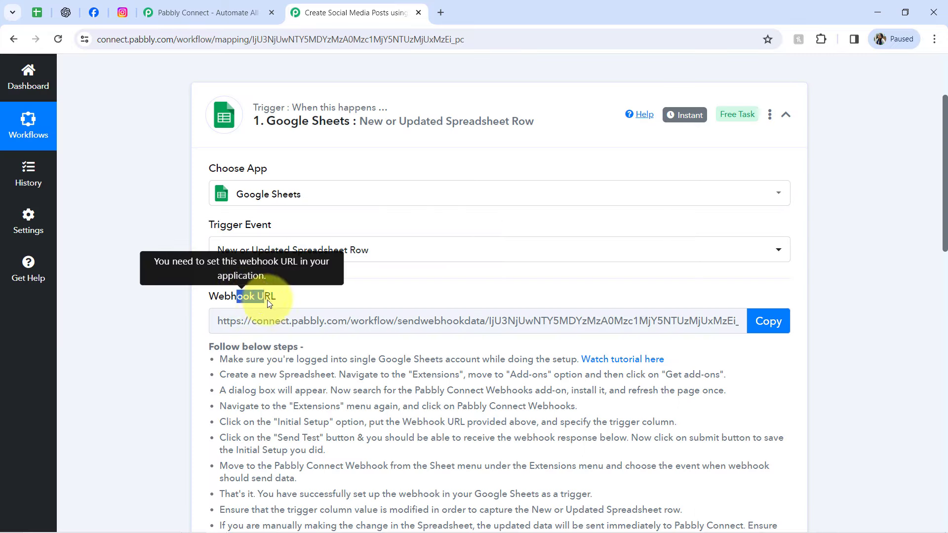
{"action": "left_click_drag", "start_coordinate": [216, 348], "coordinate": [291, 468]}
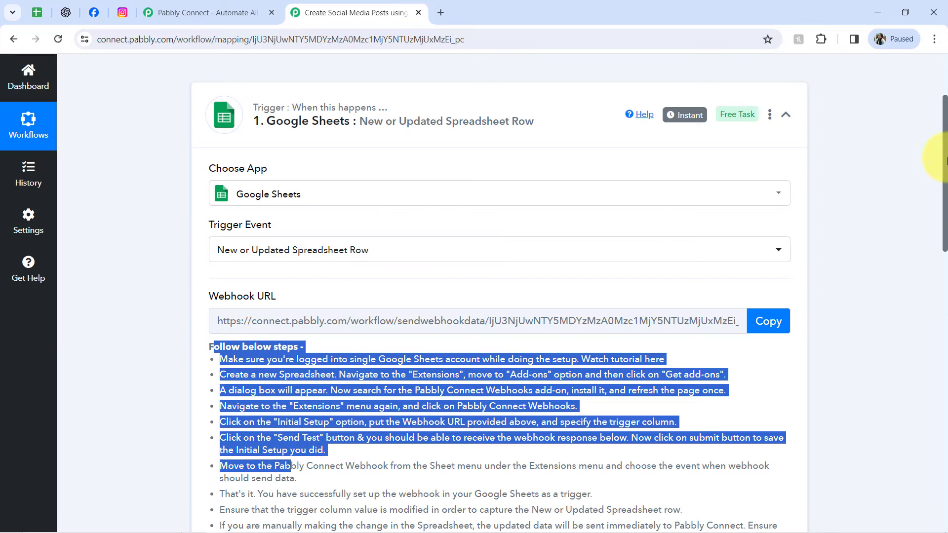
{"action": "left_click_drag", "start_coordinate": [943, 144], "coordinate": [942, 201]}
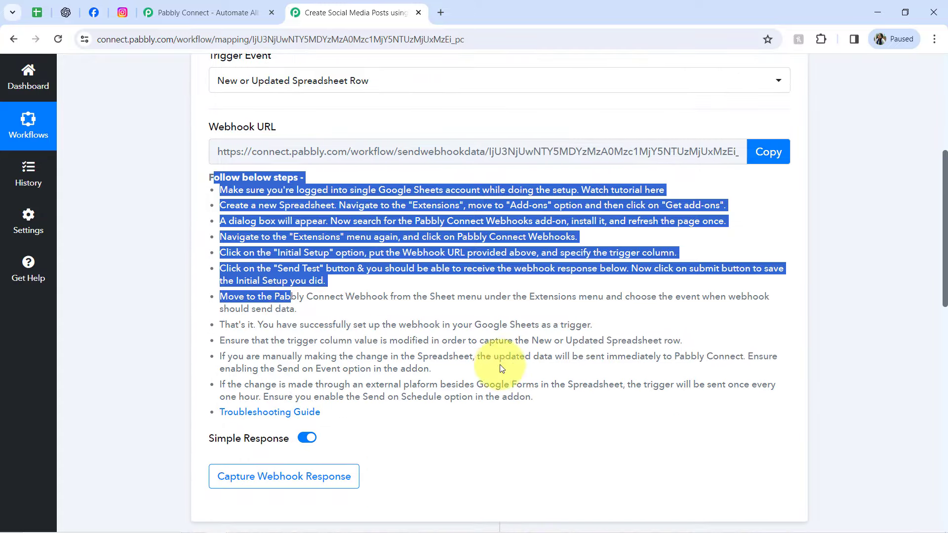
{"action": "left_click", "coordinate": [298, 306]}
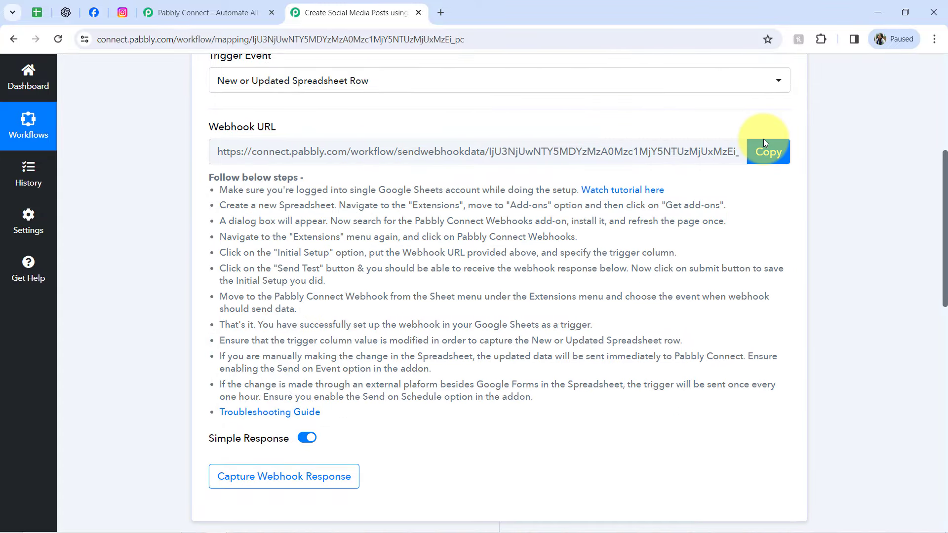
{"action": "left_click", "coordinate": [766, 154]}
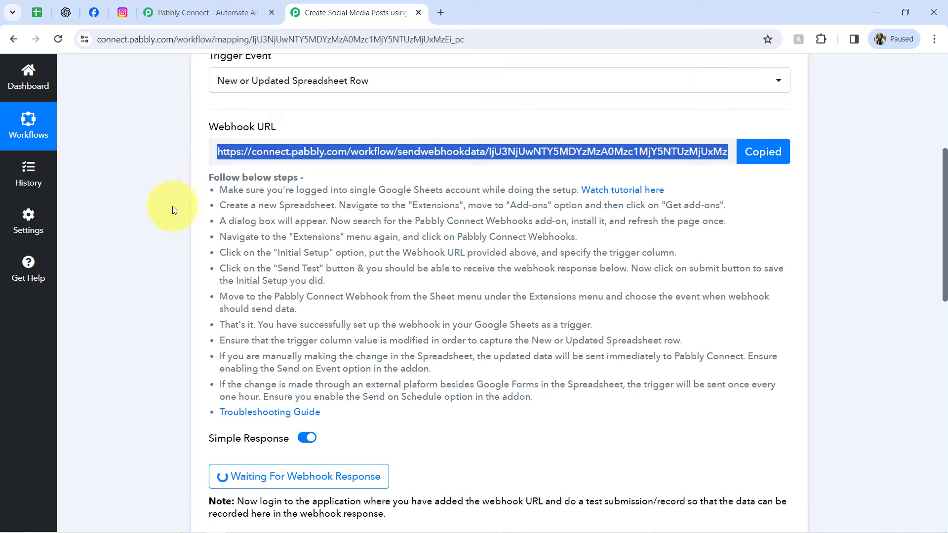
{"action": "left_click_drag", "start_coordinate": [233, 186], "coordinate": [279, 385]}
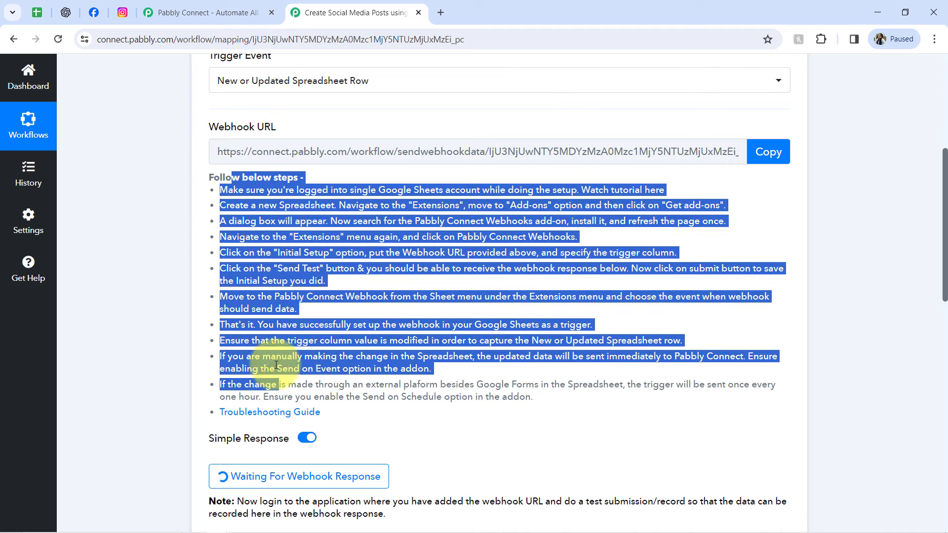
Switch to the Social Media Content spreadsheet and select an empty cell below the topic data.
{"action": "left_click", "coordinate": [37, 14]}
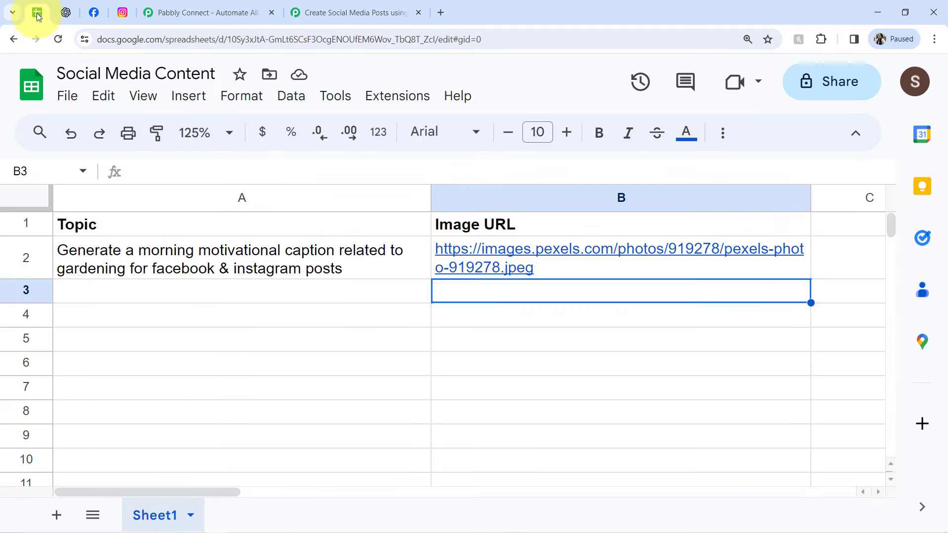
{"action": "left_click", "coordinate": [170, 258]}
{"action": "double_click", "coordinate": [170, 257]}
{"action": "left_click", "coordinate": [351, 324]}
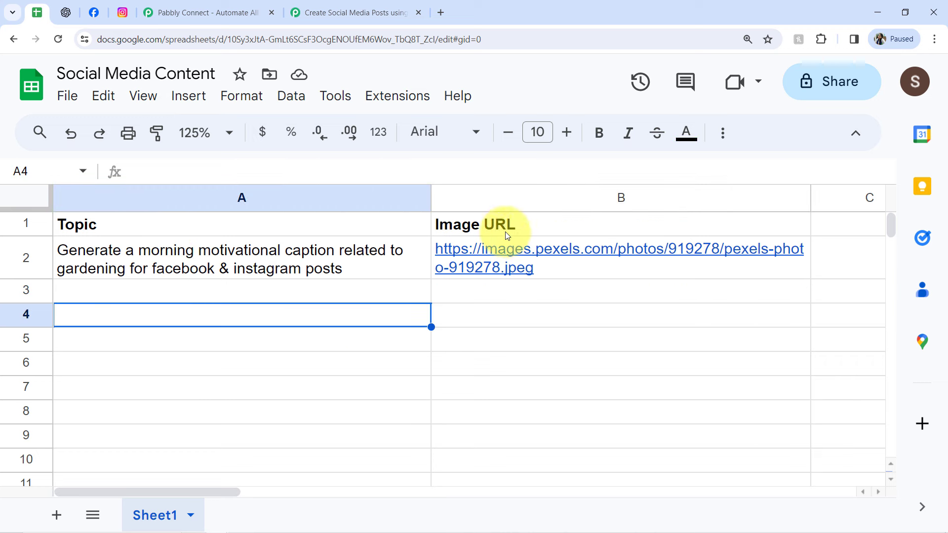
Open the add-ons marketplace, reduce the browser zoom to 110% and close the cramped marketplace window.
{"action": "left_click", "coordinate": [397, 95]}
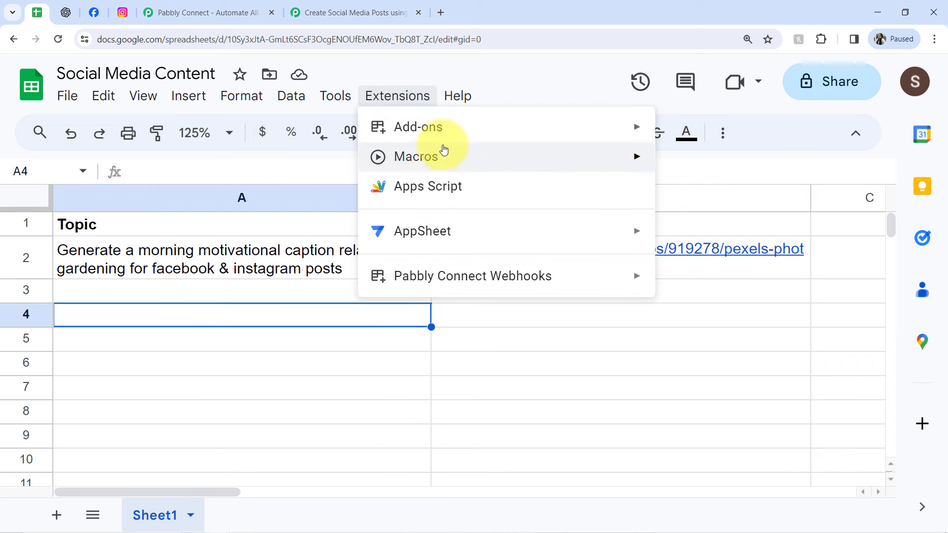
{"action": "mouse_move", "coordinate": [462, 140]}
{"action": "left_click", "coordinate": [678, 133]}
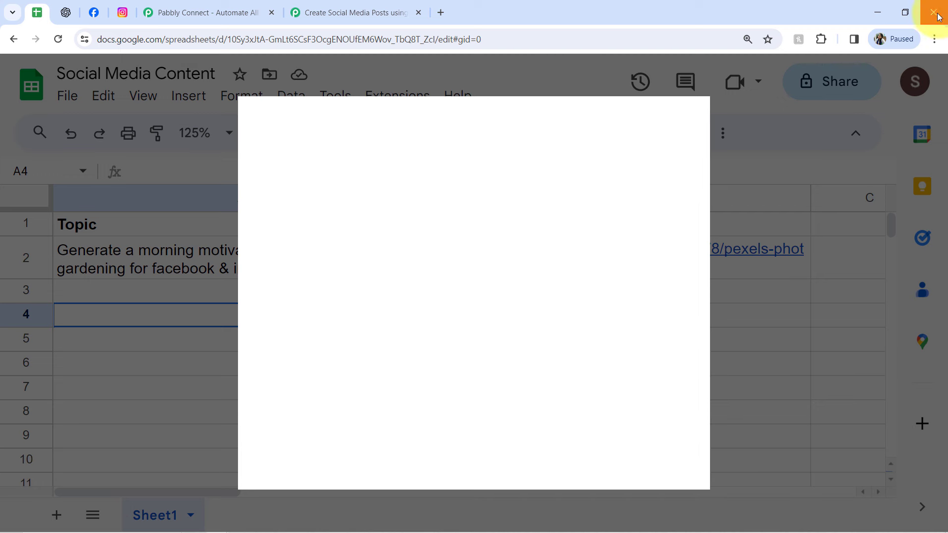
{"action": "left_click", "coordinate": [934, 40]}
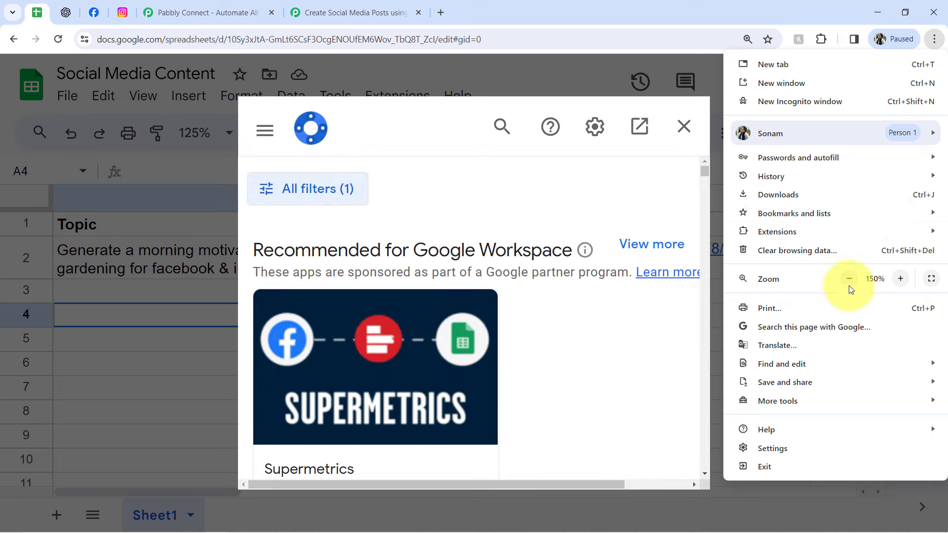
{"action": "left_click", "coordinate": [849, 279]}
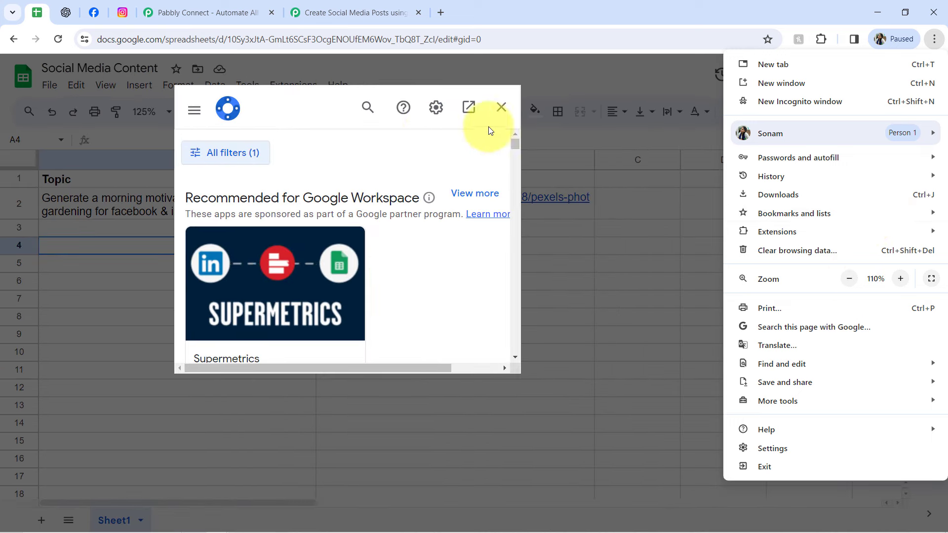
{"action": "left_click", "coordinate": [697, 241]}
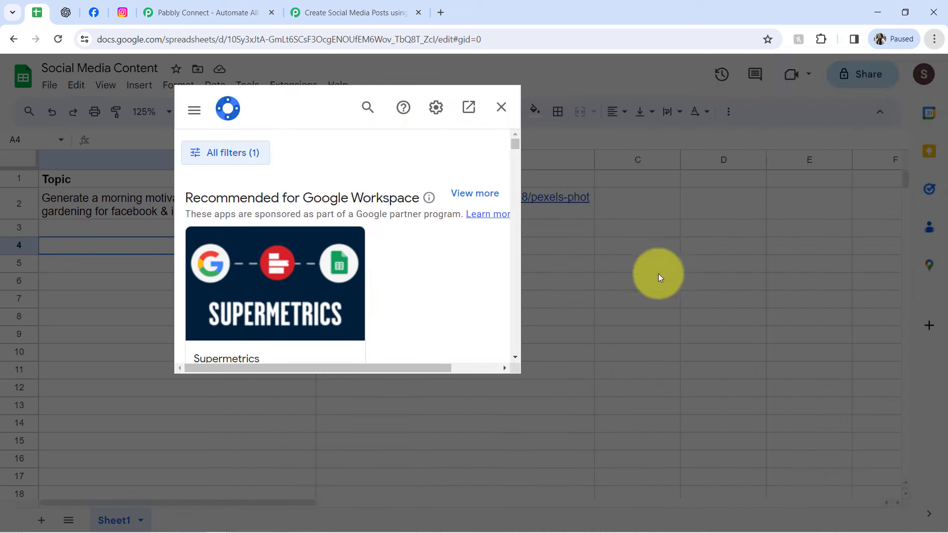
{"action": "left_click", "coordinate": [502, 105]}
Search the add-ons marketplace for Pabbly Connect Webhooks, check whether the add-on is installed, and close the marketplace.
{"action": "left_click", "coordinate": [294, 87]}
{"action": "mouse_move", "coordinate": [296, 110]}
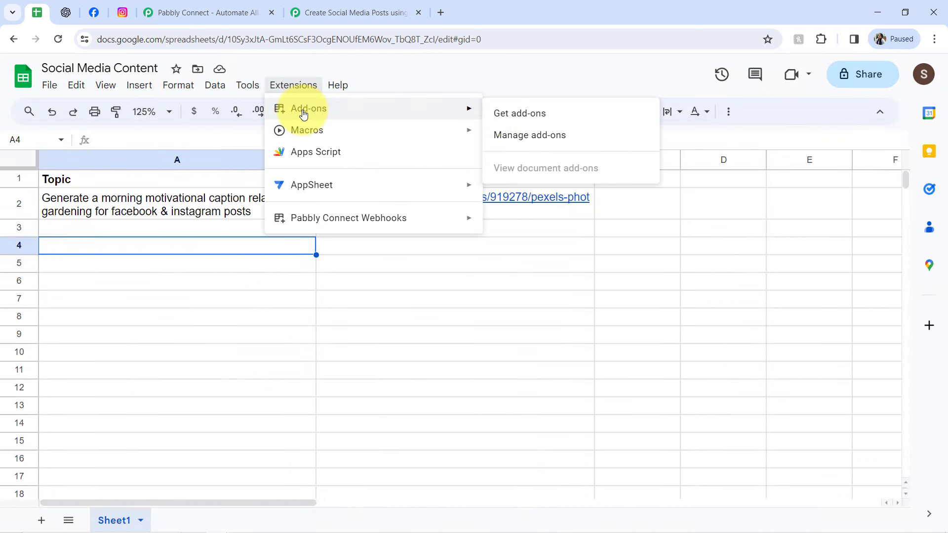
{"action": "left_click", "coordinate": [508, 114]}
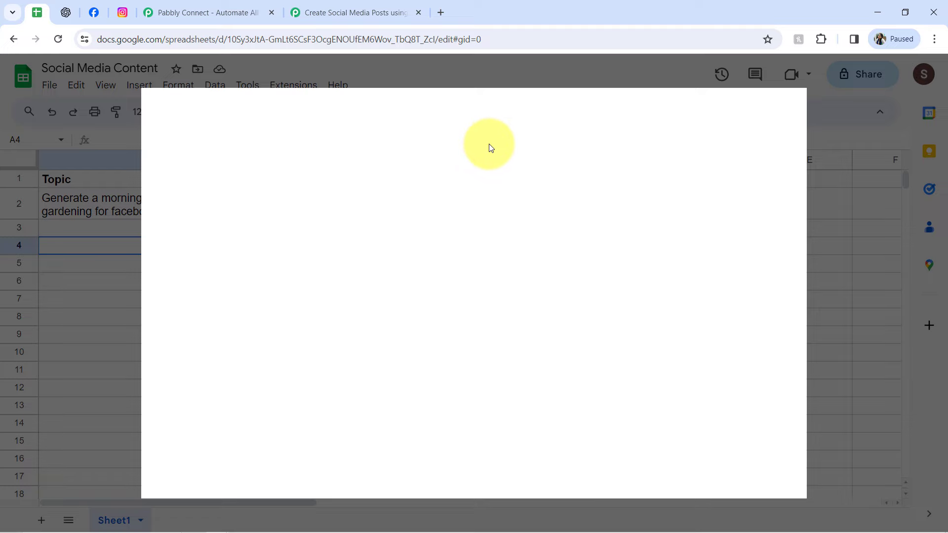
{"action": "type", "text": "pabbly"}
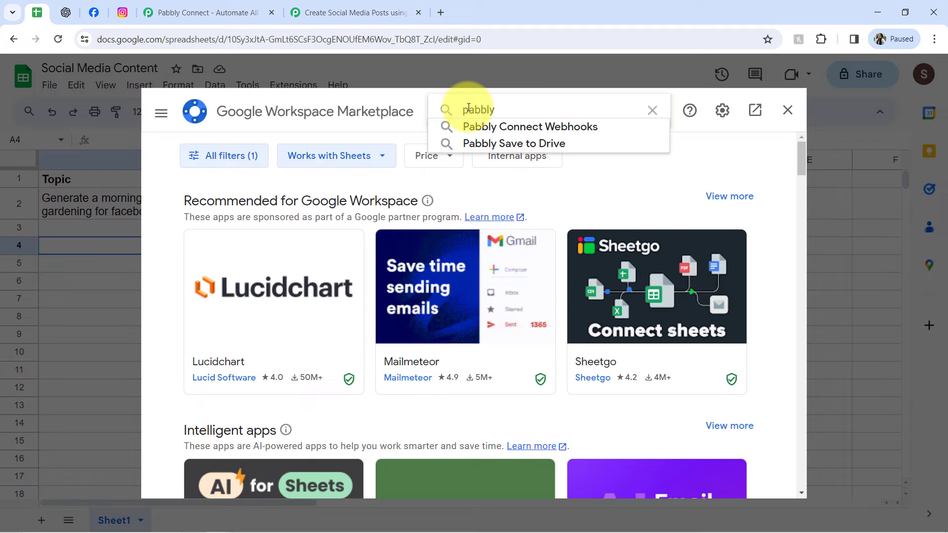
{"action": "left_click", "coordinate": [476, 127]}
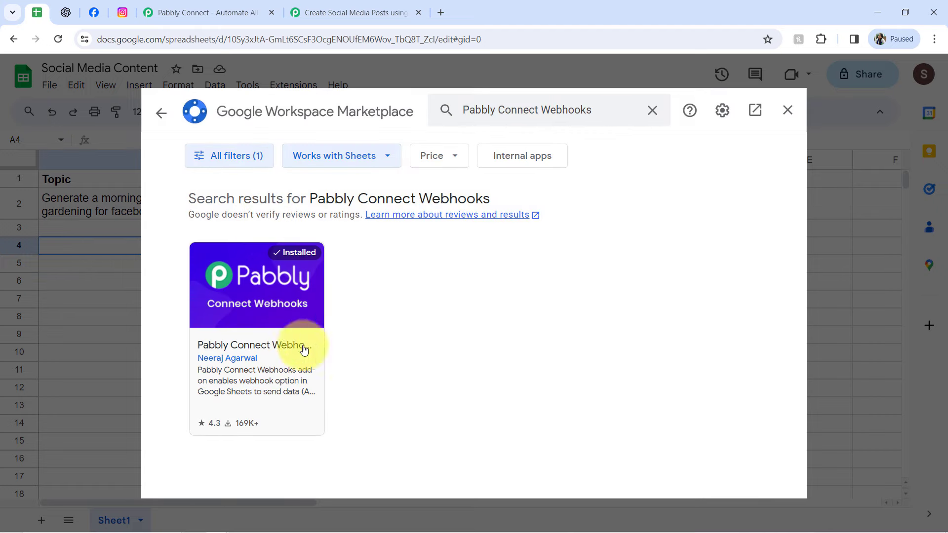
{"action": "left_click", "coordinate": [288, 296]}
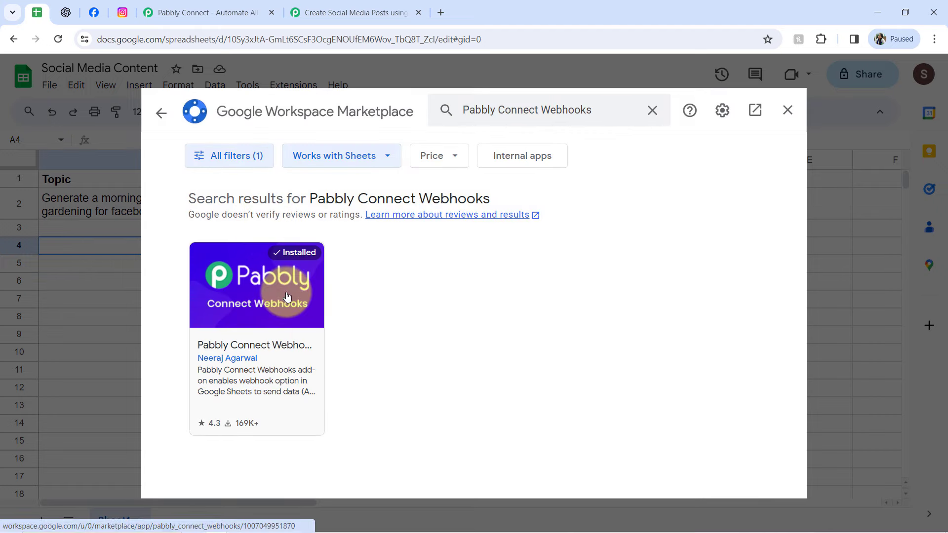
{"action": "left_click", "coordinate": [788, 121]}
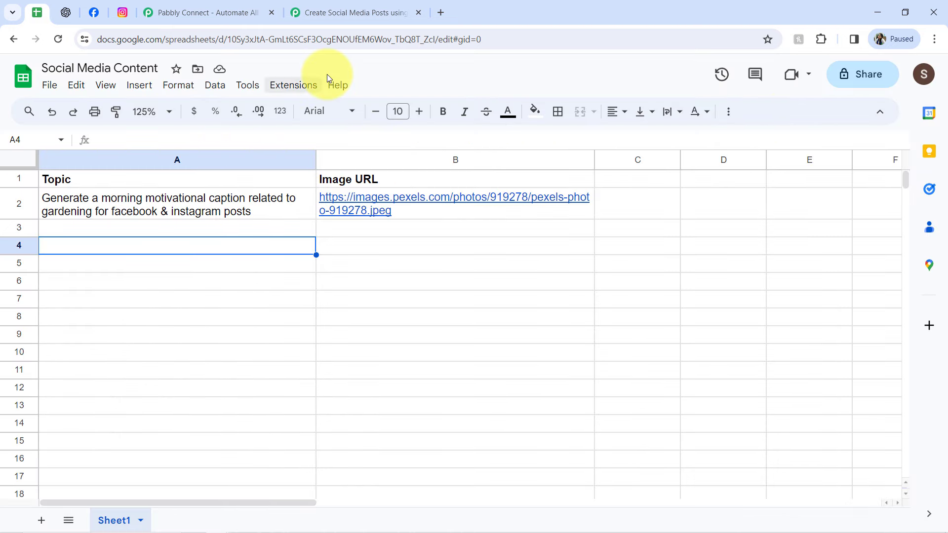
Open the Initial Setup of the Pabbly Connect Webhooks add-on and enlarge the browser zoom to 125%.
{"action": "left_click", "coordinate": [285, 90]}
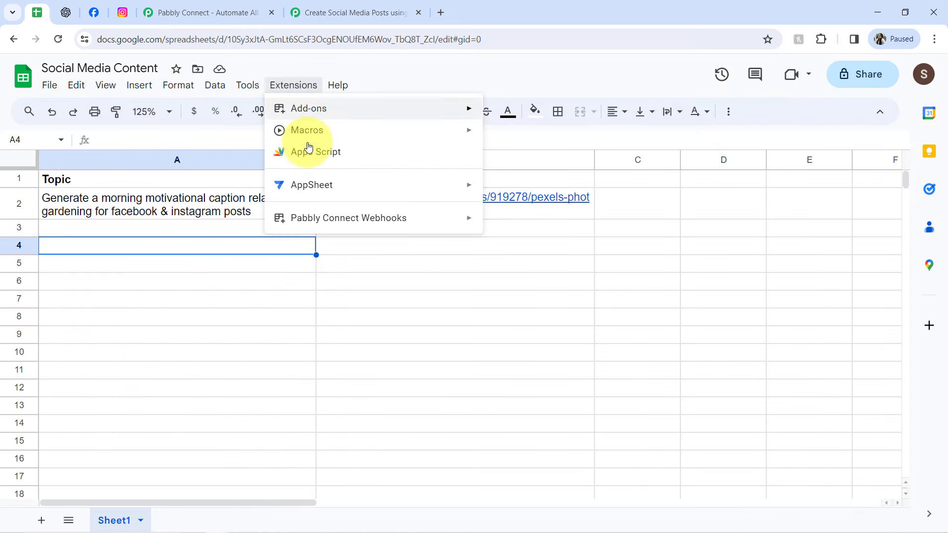
{"action": "mouse_move", "coordinate": [373, 217]}
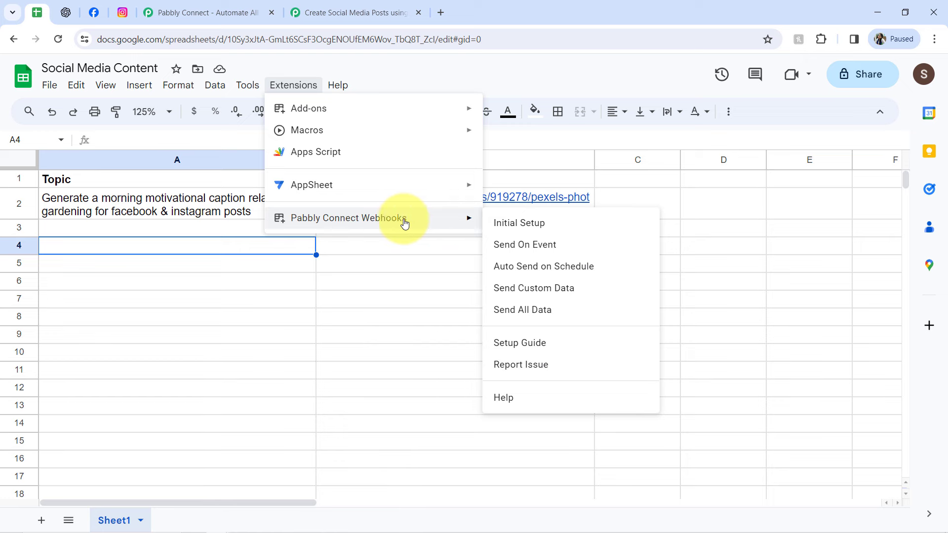
{"action": "left_click", "coordinate": [528, 223]}
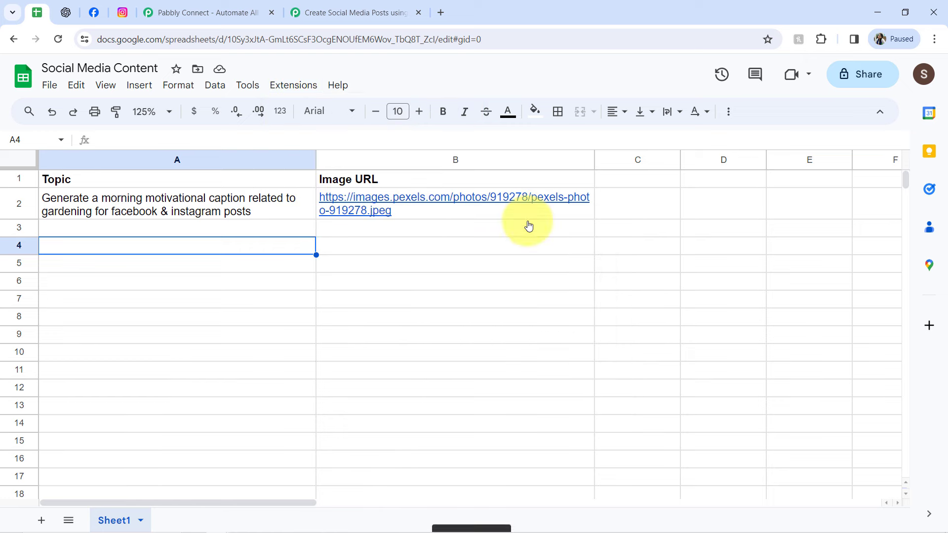
{"action": "left_click", "coordinate": [934, 39]}
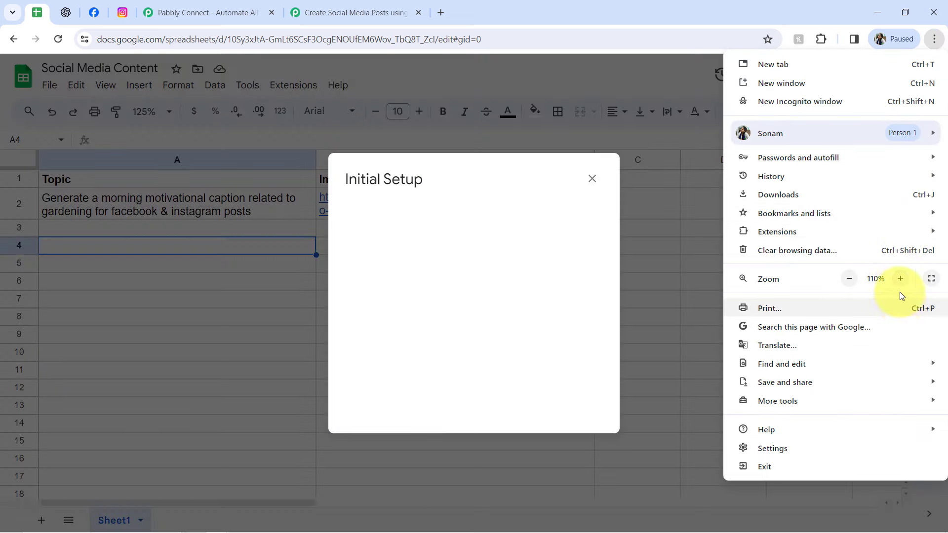
{"action": "left_click", "coordinate": [900, 279]}
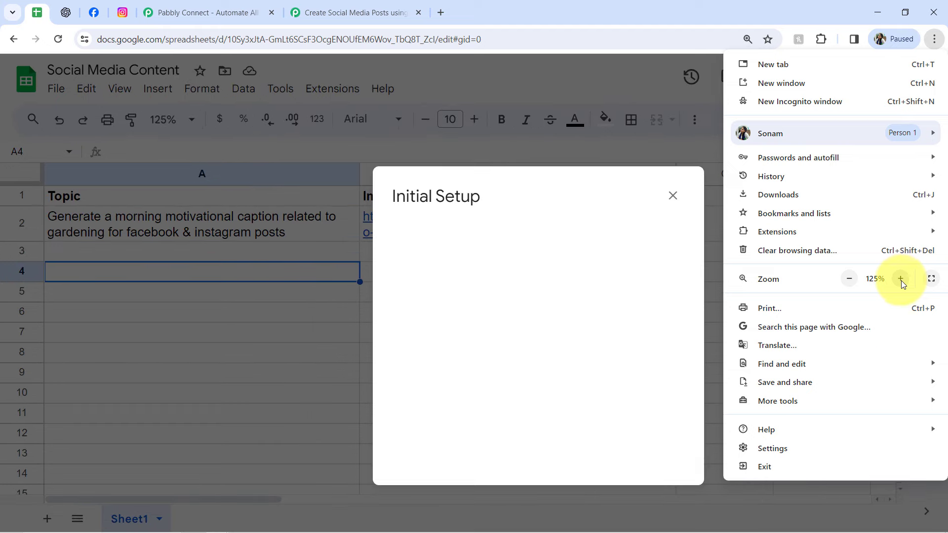
{"action": "left_click", "coordinate": [463, 197]}
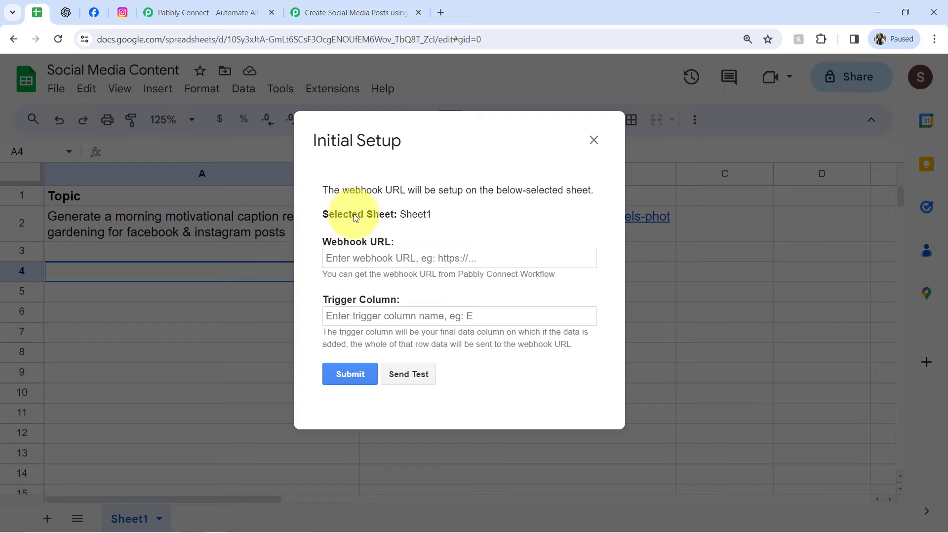
Copy the webhook URL from the Pabbly Connect workflow again and paste it as the Webhook URL in the spreadsheet's Initial Setup.
{"action": "left_click", "coordinate": [353, 13]}
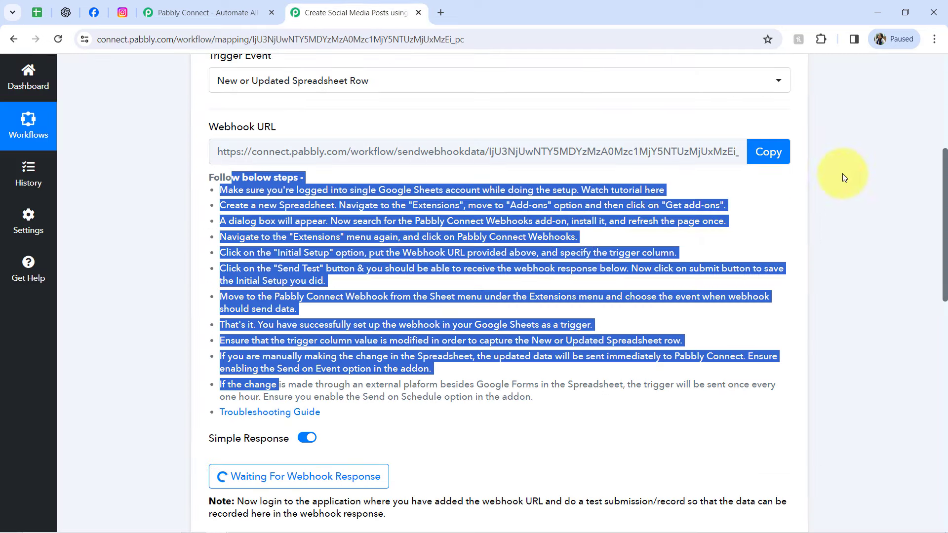
{"action": "left_click", "coordinate": [750, 155]}
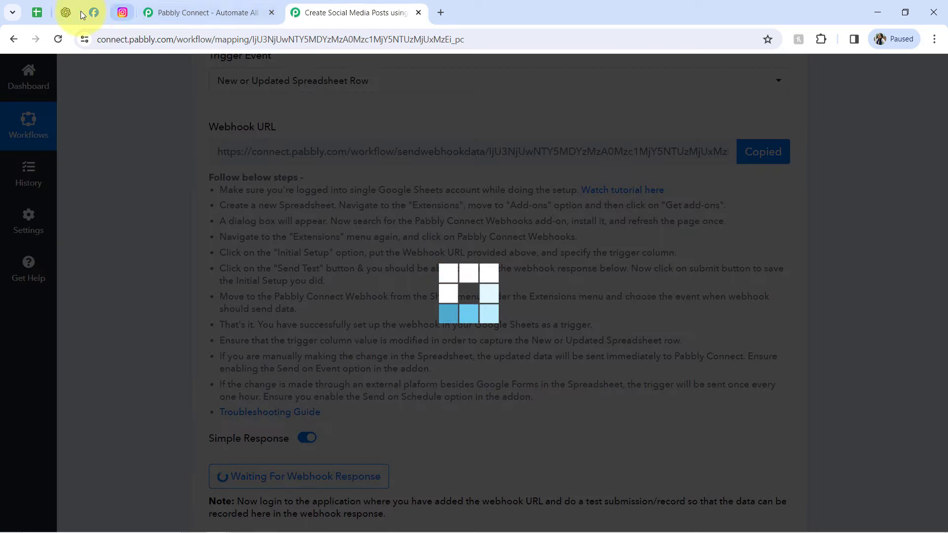
{"action": "left_click", "coordinate": [37, 12]}
{"action": "left_click", "coordinate": [363, 258]}
{"action": "key", "text": "ctrl+v"}
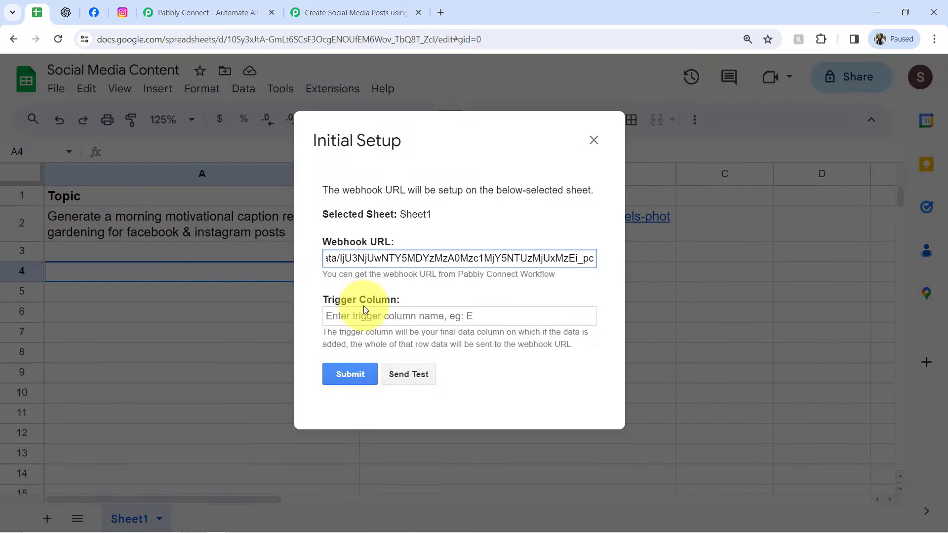
Read the Trigger Column explanation in the Initial Setup to learn which column triggers sending a row to the webhook.
{"action": "left_click_drag", "start_coordinate": [363, 302], "coordinate": [385, 303]}
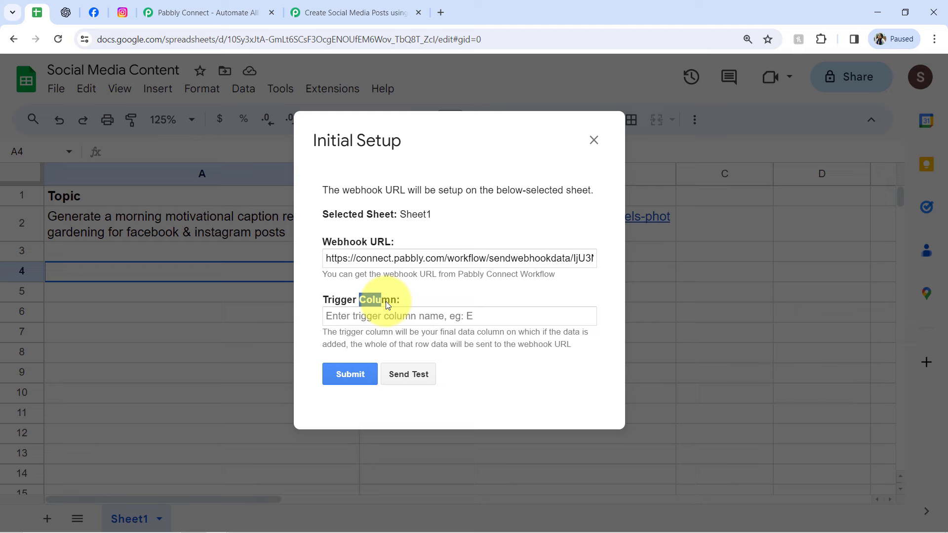
{"action": "left_click_drag", "start_coordinate": [434, 332], "coordinate": [400, 344]}
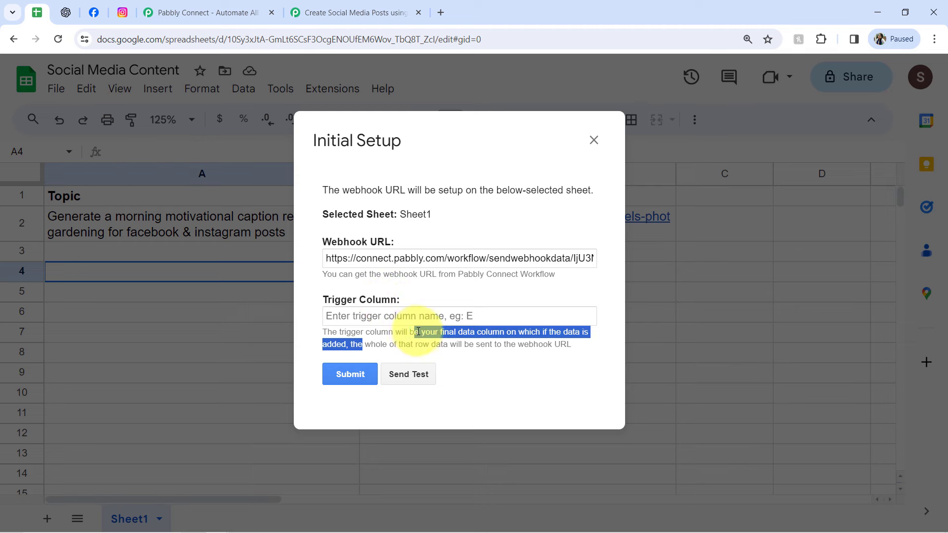
{"action": "left_click", "coordinate": [425, 335]}
{"action": "left_click_drag", "start_coordinate": [475, 333], "coordinate": [543, 342]}
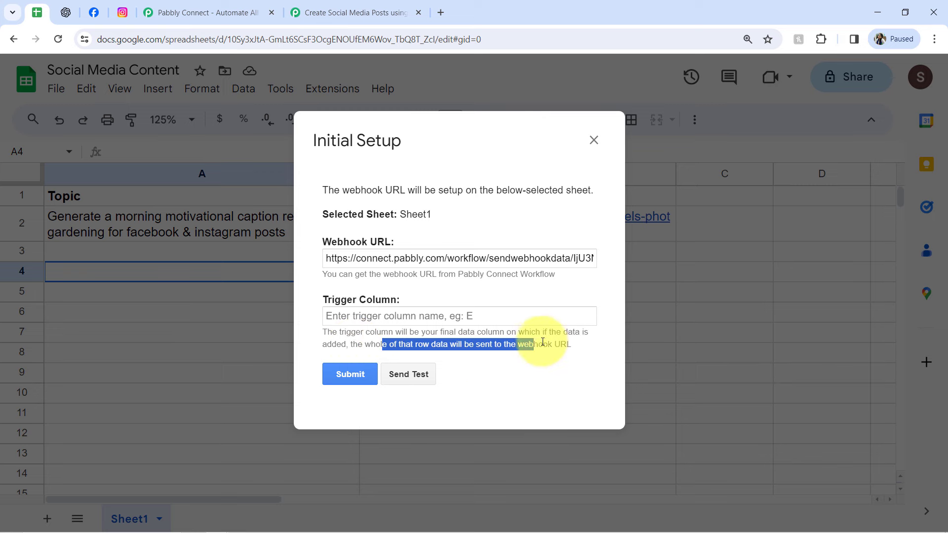
{"action": "left_click", "coordinate": [545, 342]}
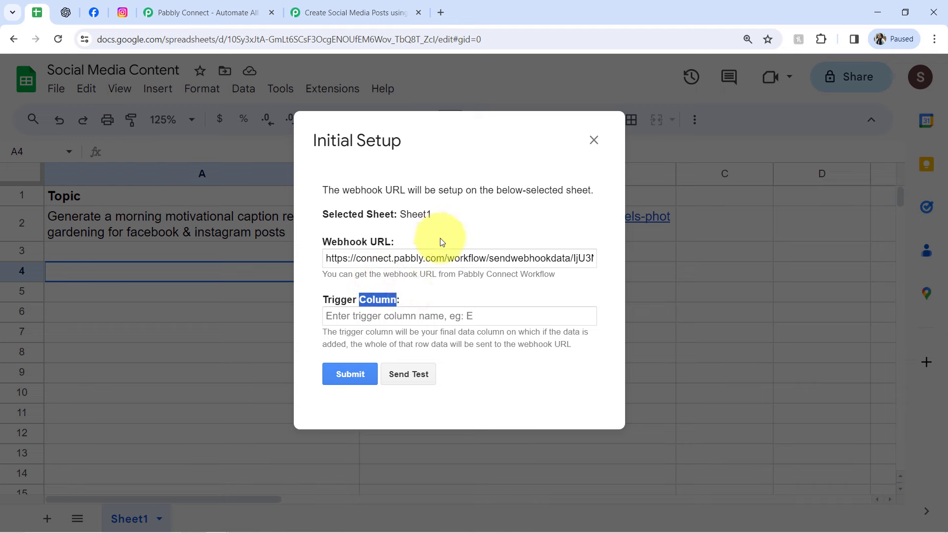
Set the Trigger Column to B, the sheet's final data column, and send test data to the webhook.
{"action": "left_click_drag", "start_coordinate": [350, 147], "coordinate": [656, 147]}
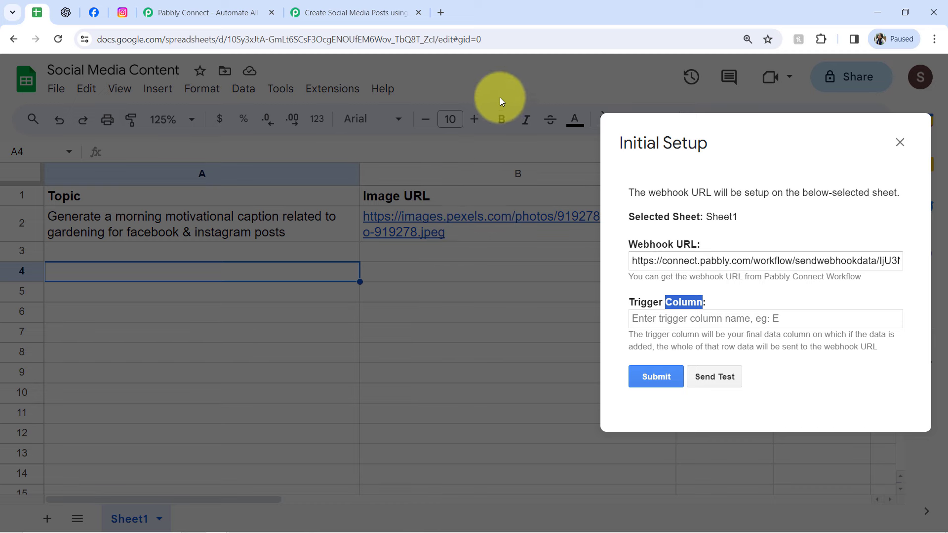
{"action": "left_click", "coordinate": [627, 140]}
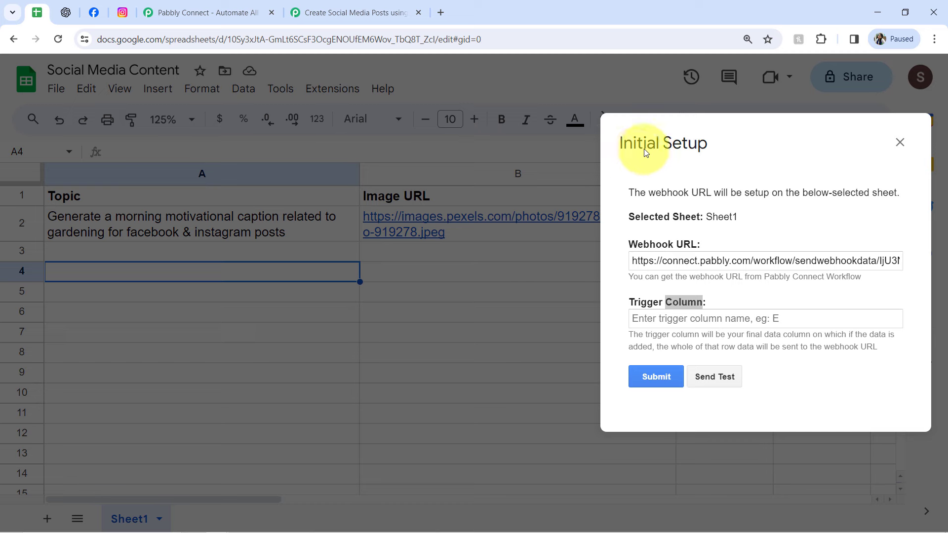
{"action": "left_click_drag", "start_coordinate": [645, 152], "coordinate": [355, 144]}
{"action": "left_click", "coordinate": [369, 308]}
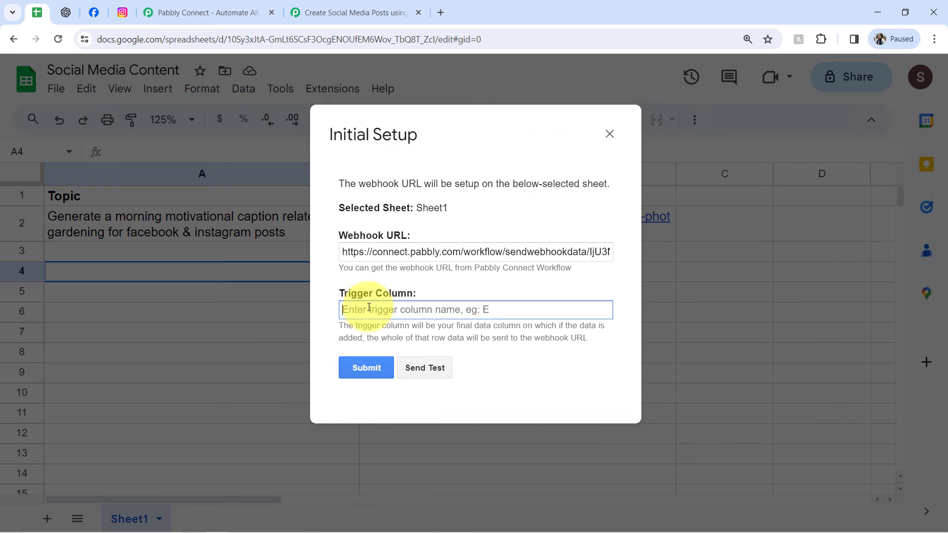
{"action": "left_click", "coordinate": [422, 371]}
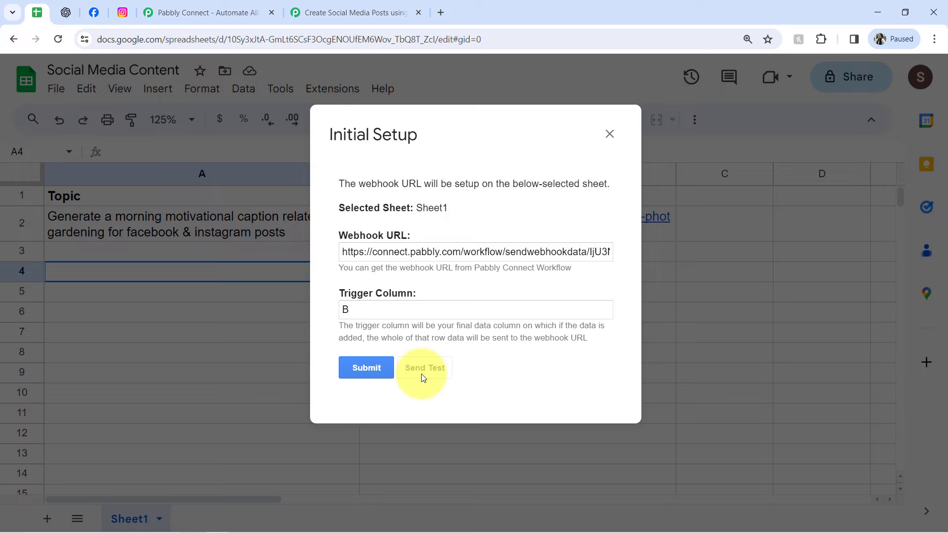
Examine the response captured by the workflow's Google Sheets trigger, enlarge the Topic value and copy its full text.
{"action": "left_click", "coordinate": [308, 16]}
{"action": "left_click_drag", "start_coordinate": [946, 267], "coordinate": [945, 363]}
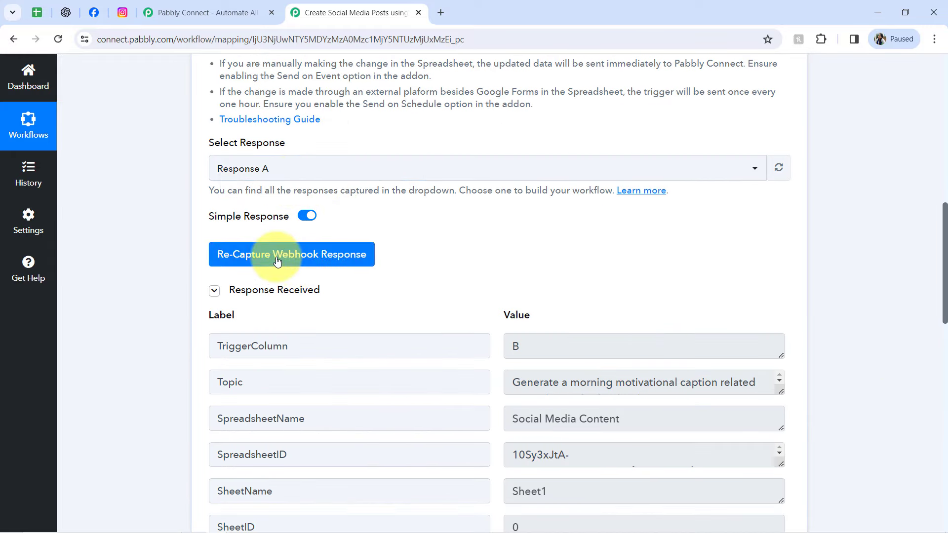
{"action": "left_click", "coordinate": [288, 295]}
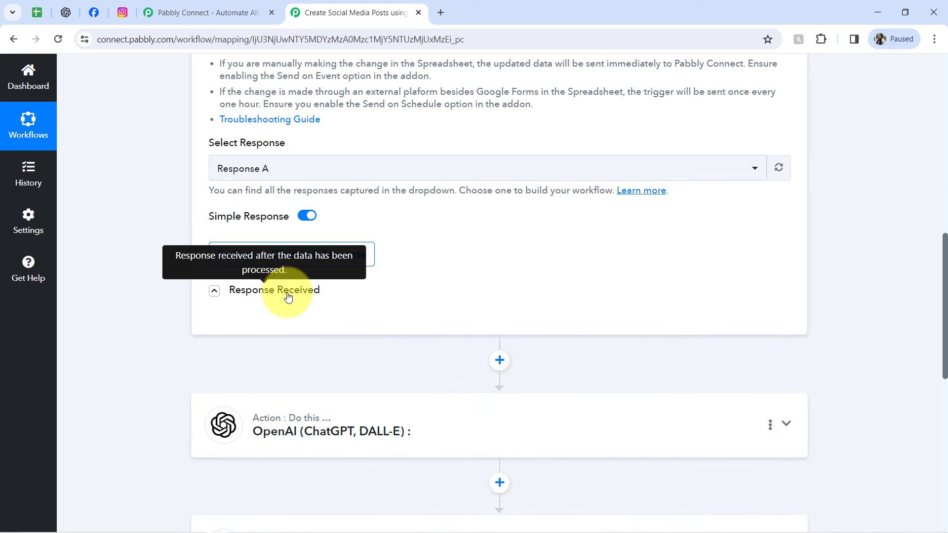
{"action": "left_click", "coordinate": [288, 296]}
{"action": "left_click_drag", "start_coordinate": [943, 209], "coordinate": [940, 264]}
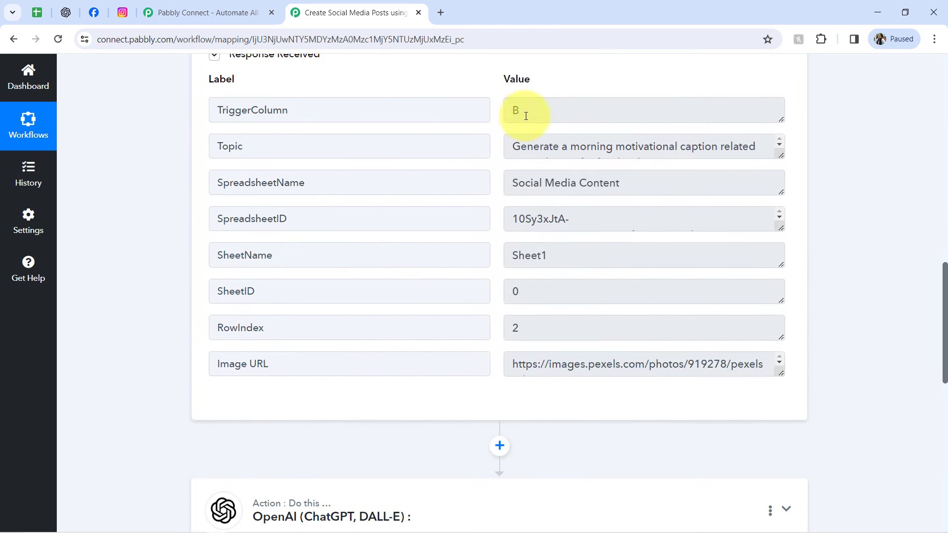
{"action": "left_click_drag", "start_coordinate": [526, 116], "coordinate": [505, 115]}
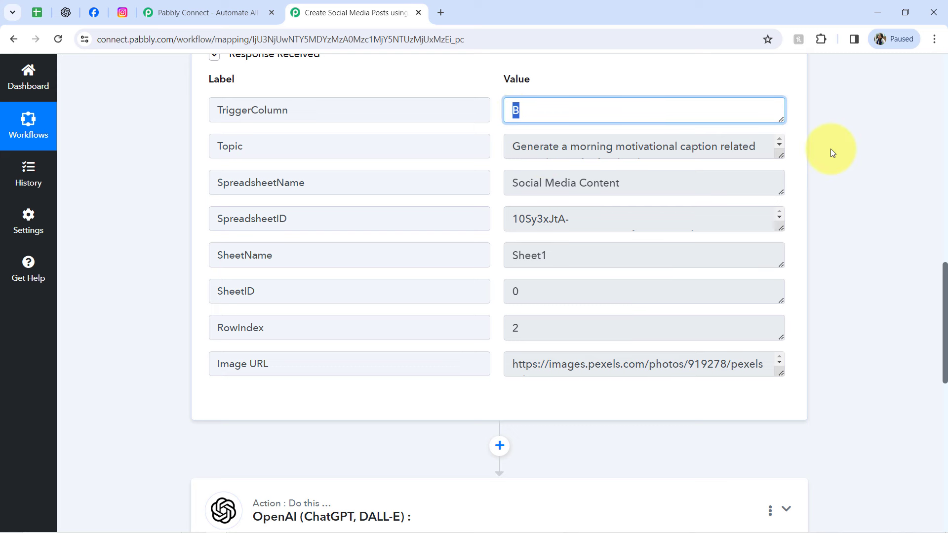
{"action": "left_click_drag", "start_coordinate": [780, 155], "coordinate": [776, 267]}
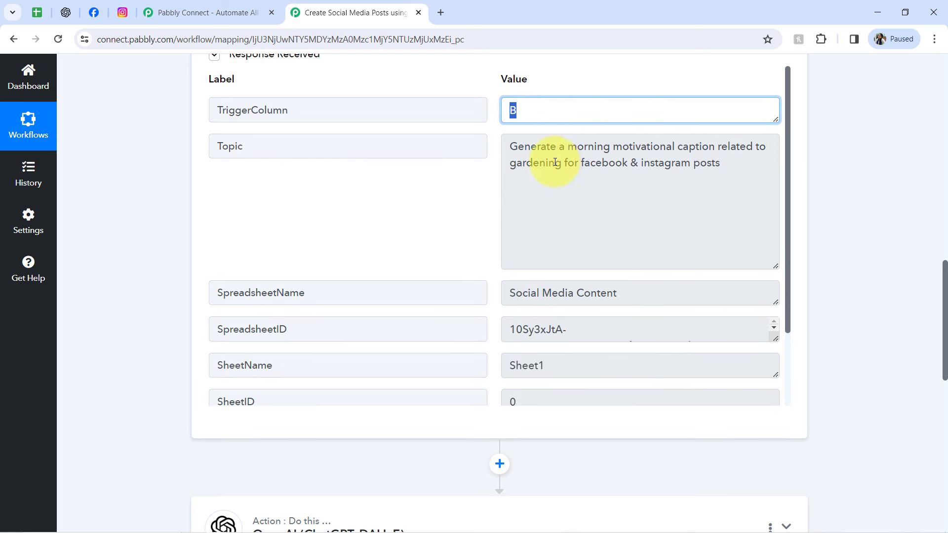
{"action": "left_click_drag", "start_coordinate": [584, 147], "coordinate": [716, 149]}
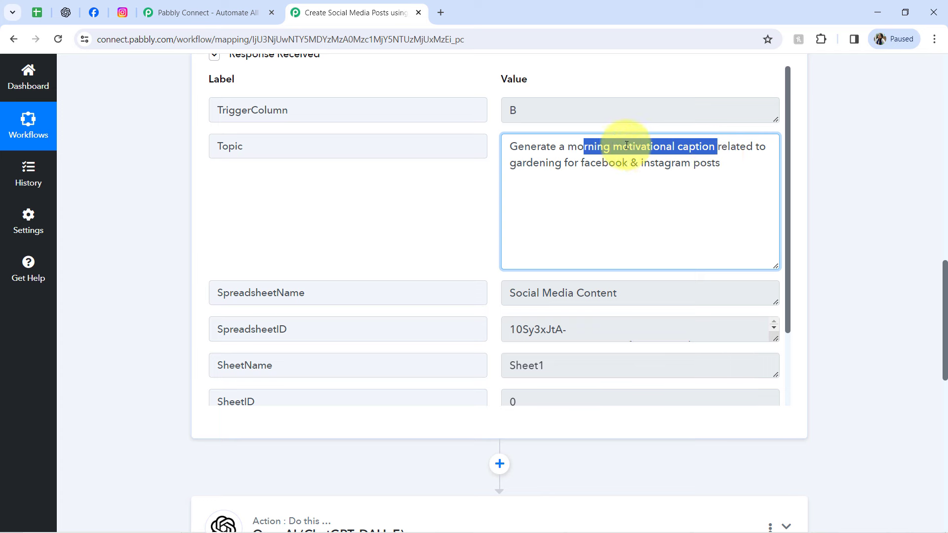
{"action": "left_click", "coordinate": [603, 169]}
{"action": "key", "text": "ctrl+a"}
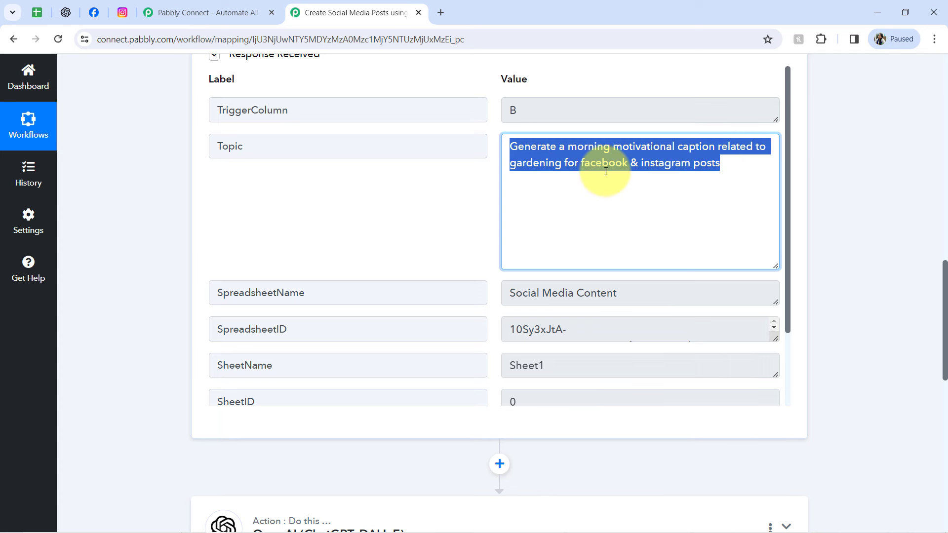
Submit the Initial Setup in the Social Media Content spreadsheet and close its dialog.
{"action": "left_click", "coordinate": [36, 13]}
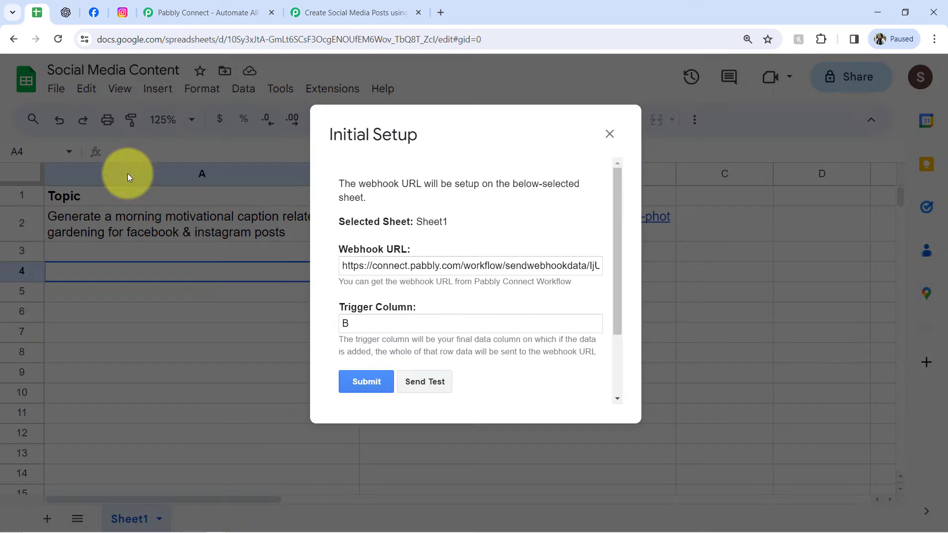
{"action": "left_click", "coordinate": [366, 381]}
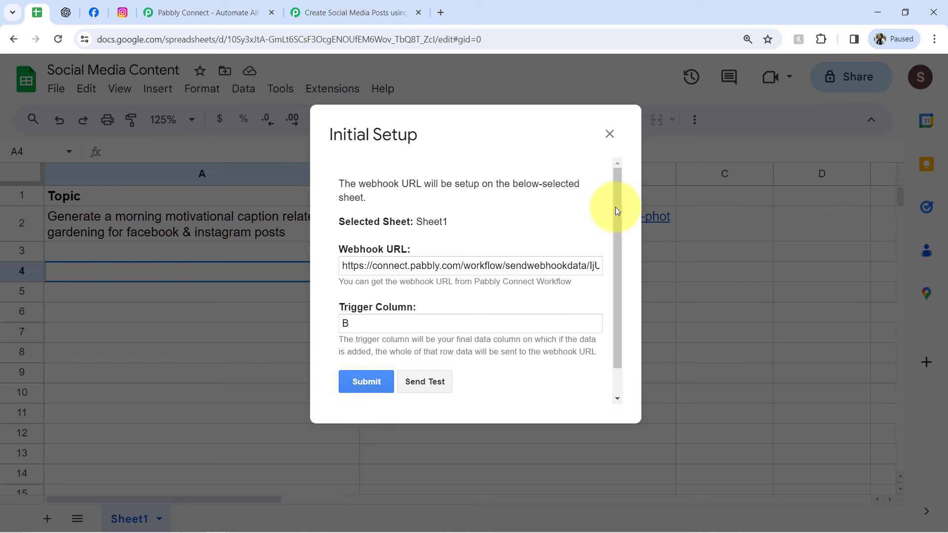
{"action": "scroll", "coordinate": [620, 239], "scroll_direction": "down", "scroll_amount": 1}
{"action": "scroll", "coordinate": [617, 237], "scroll_direction": "down", "scroll_amount": 2}
{"action": "left_click", "coordinate": [610, 133]}
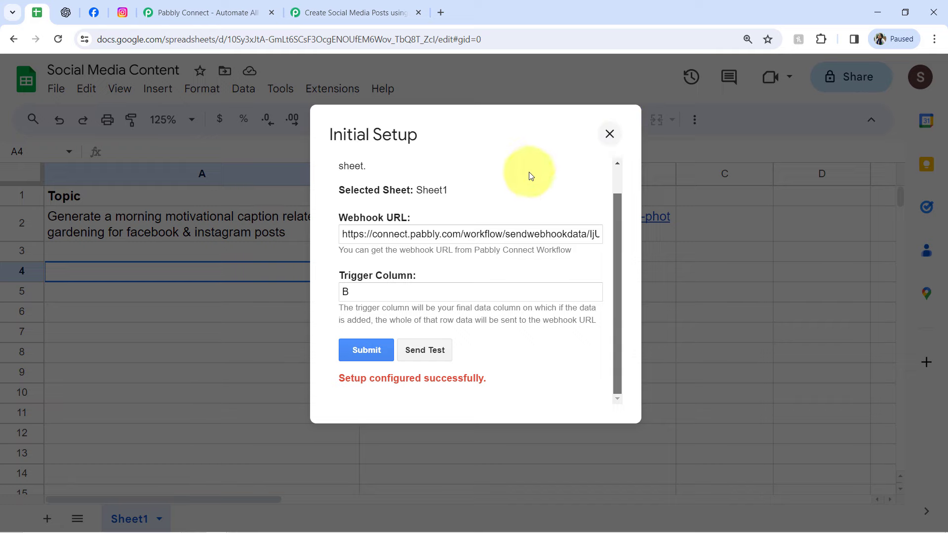
Search the sheet for the copied topic text to match the captured response with its source row.
{"action": "left_click", "coordinate": [196, 379]}
{"action": "key", "text": "ctrl+f"}
{"action": "key", "text": "ctrl+v"}
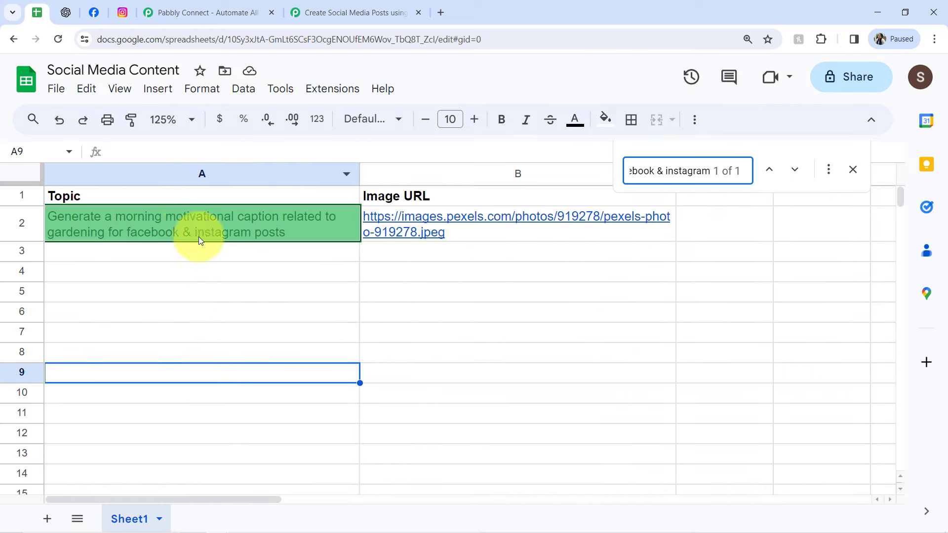
{"action": "left_click", "coordinate": [159, 271]}
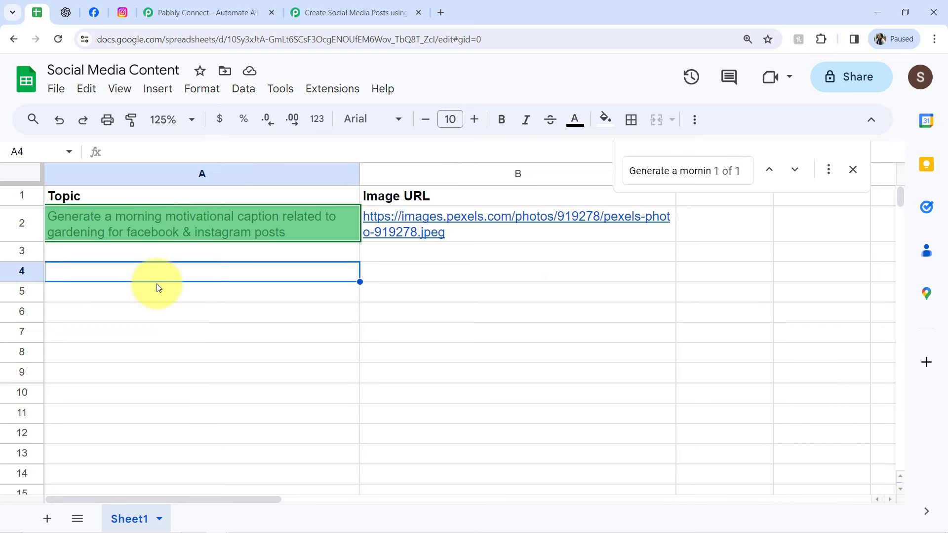
Check the spreadsheet name and the remaining fields of the captured response in the Pabbly Connect workflow.
{"action": "left_click", "coordinate": [314, 11]}
{"action": "left_click_drag", "start_coordinate": [605, 293], "coordinate": [540, 293]}
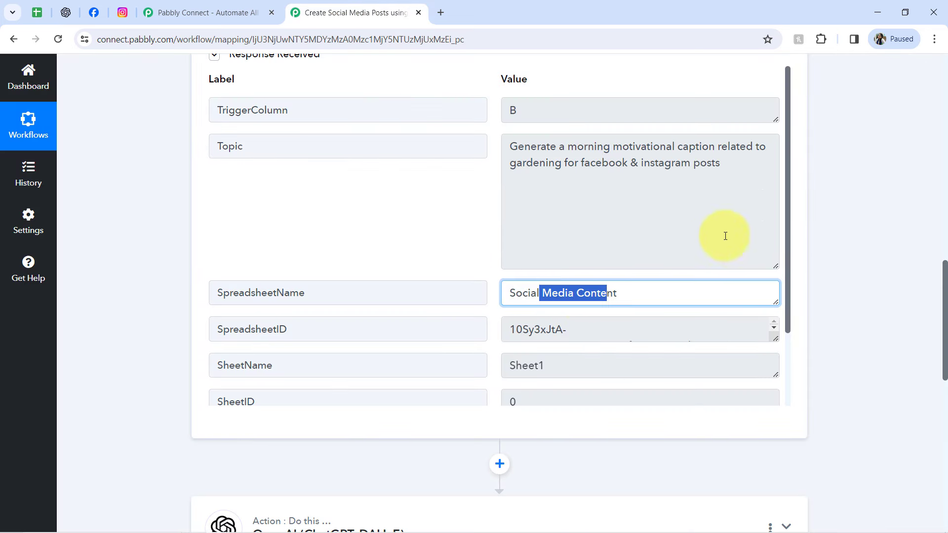
{"action": "scroll", "coordinate": [789, 179], "scroll_direction": "down", "scroll_amount": 2}
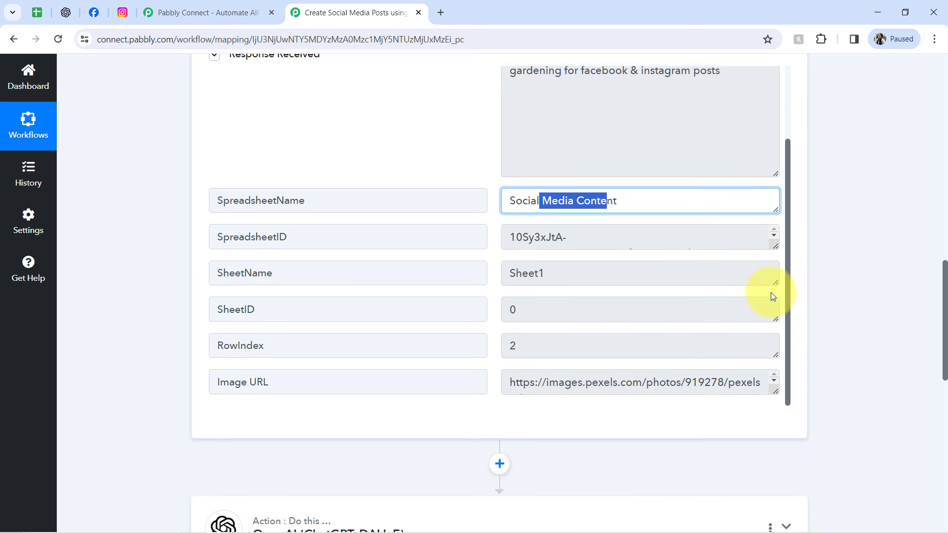
Open the captured Image URL in a new browser tab to check the picture, close it, and collapse the Google Sheets trigger step.
{"action": "left_click", "coordinate": [567, 391]}
{"action": "key", "text": "ctrl+a"}
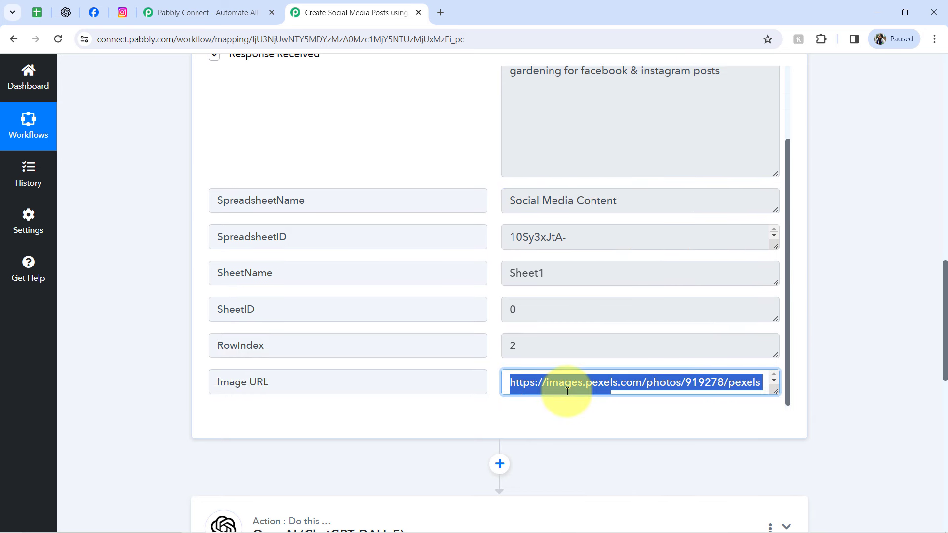
{"action": "key", "text": "ctrl+c"}
{"action": "key", "text": "ctrl+t"}
{"action": "key", "text": "ctrl+v"}
{"action": "key", "text": "Return"}
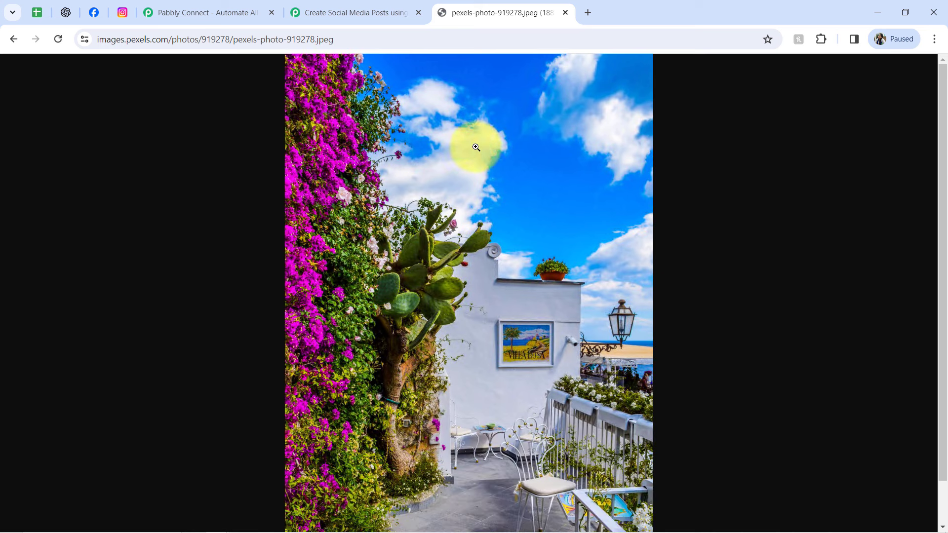
{"action": "left_click", "coordinate": [566, 13]}
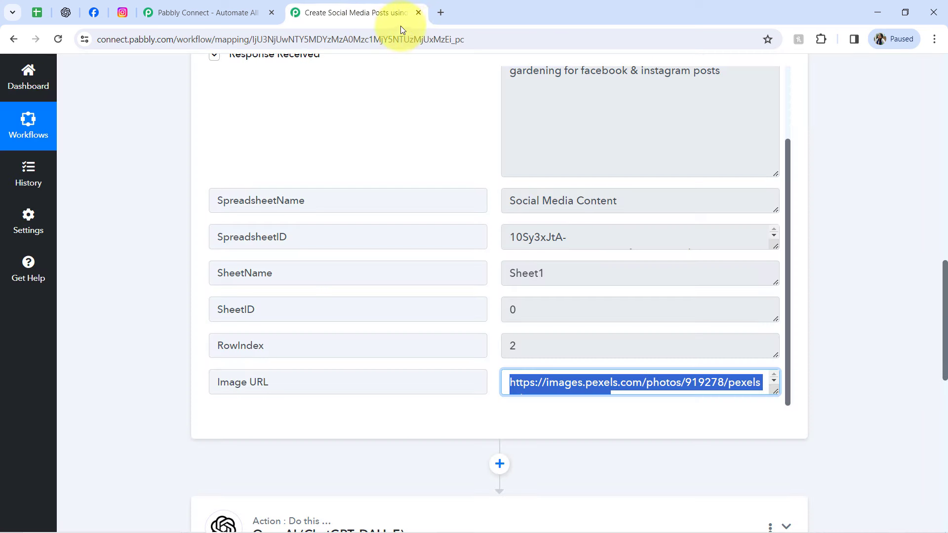
{"action": "left_click_drag", "start_coordinate": [945, 298], "coordinate": [913, 82]}
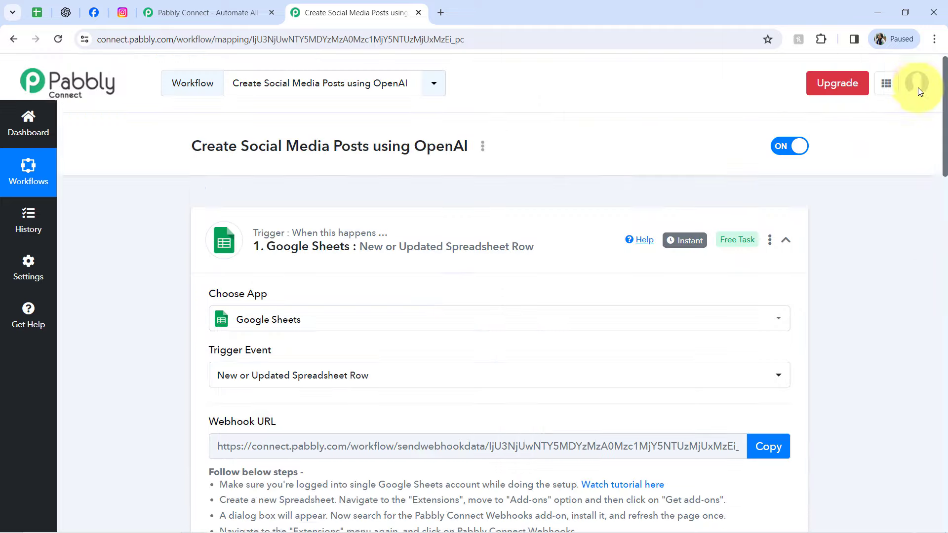
{"action": "left_click", "coordinate": [332, 240]}
Look over the empty rows in the spreadsheet, close its text search, and return to the workflow to check the trigger's Instant note.
{"action": "left_click", "coordinate": [35, 12]}
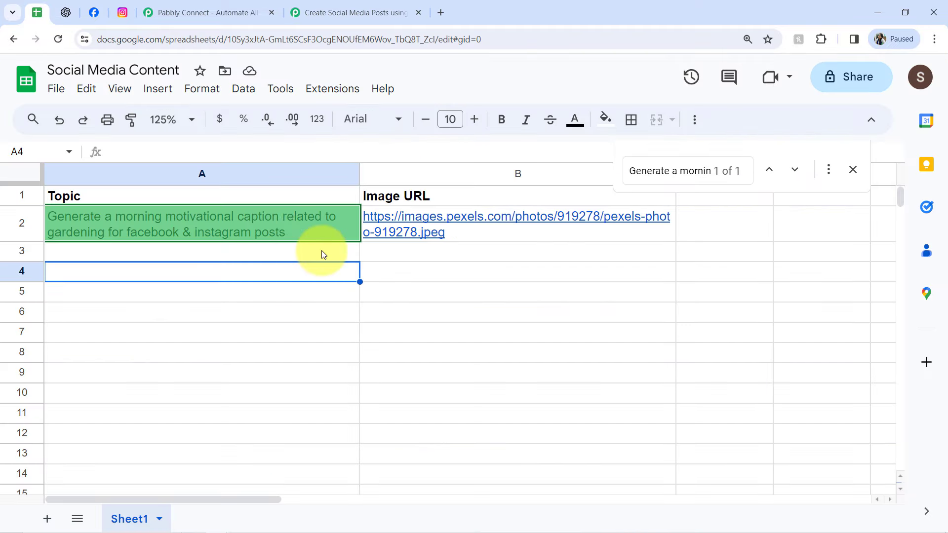
{"action": "left_click", "coordinate": [321, 253]}
{"action": "left_click", "coordinate": [390, 254]}
{"action": "left_click", "coordinate": [325, 275]}
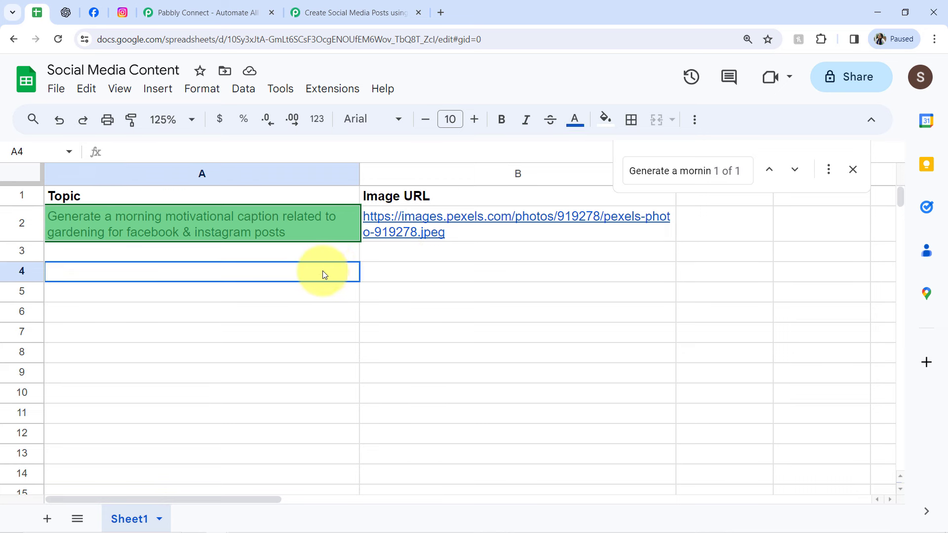
{"action": "left_click", "coordinate": [389, 277]}
{"action": "left_click", "coordinate": [339, 291]}
{"action": "left_click", "coordinate": [381, 295]}
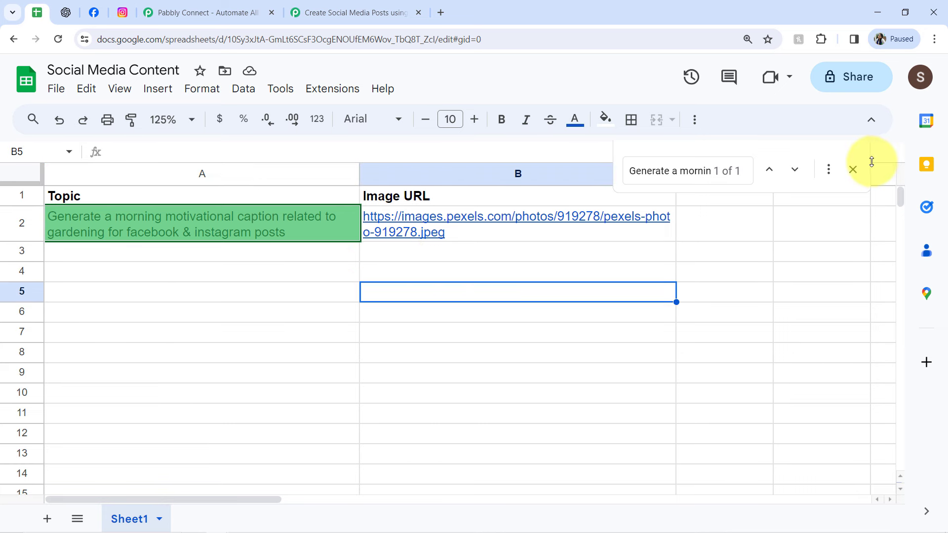
{"action": "left_click", "coordinate": [852, 169]}
{"action": "left_click", "coordinate": [352, 4]}
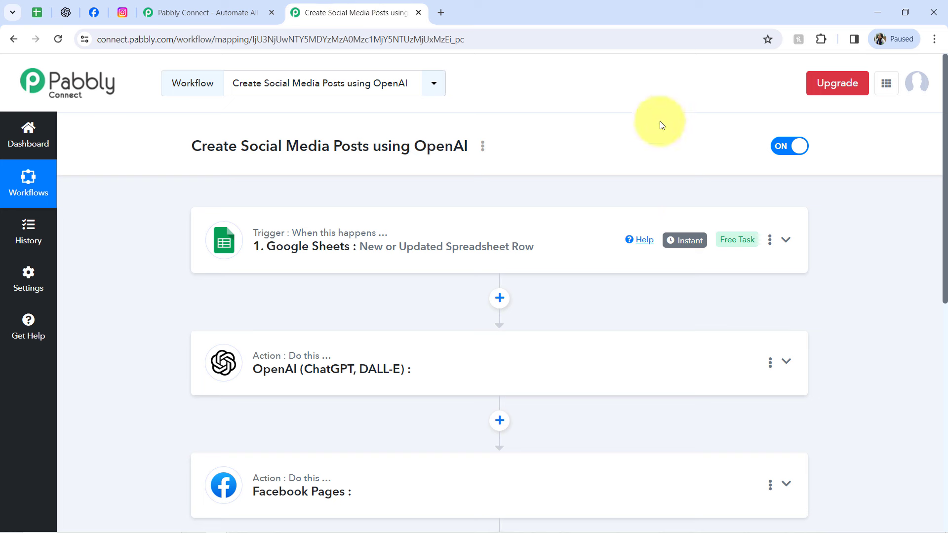
{"action": "mouse_move", "coordinate": [694, 241]}
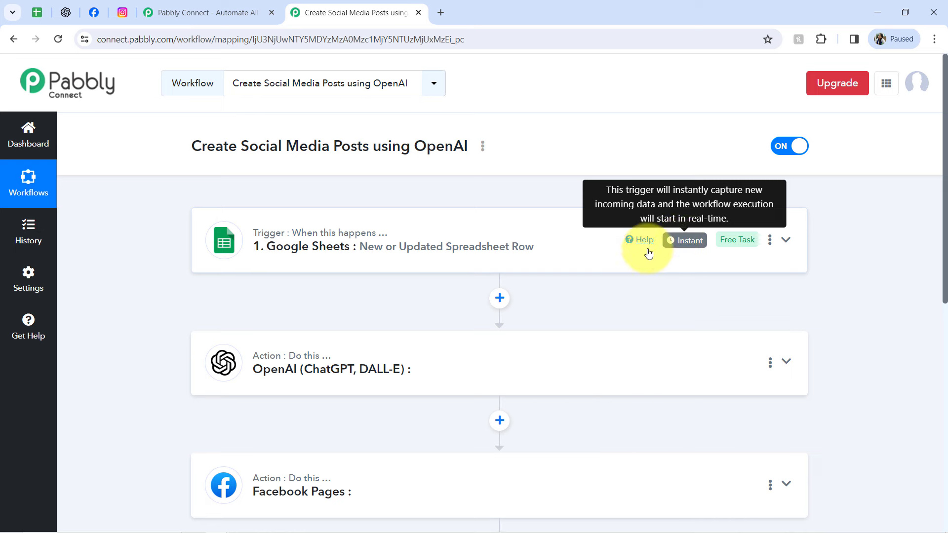
Enable Send On Event of the Pabbly Connect Webhooks add-on for the Social Media Content spreadsheet.
{"action": "left_click", "coordinate": [42, 15]}
{"action": "left_click", "coordinate": [161, 291]}
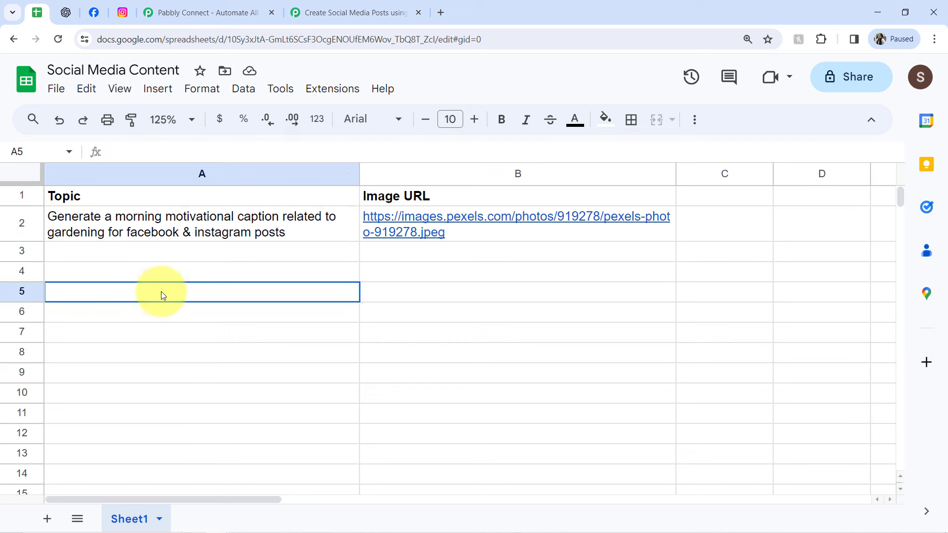
{"action": "key", "text": "Up"}
{"action": "key", "text": "Up"}
{"action": "left_click", "coordinate": [325, 89]}
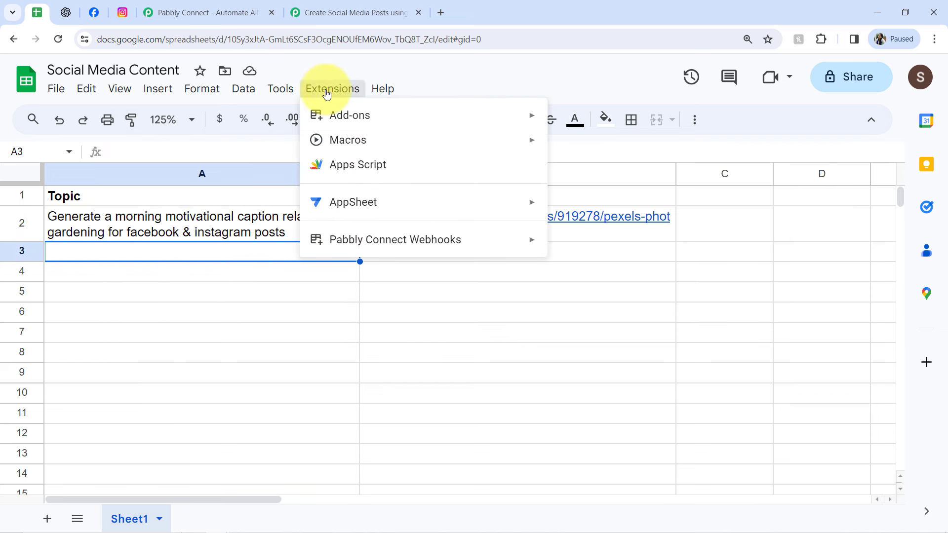
{"action": "mouse_move", "coordinate": [513, 243]}
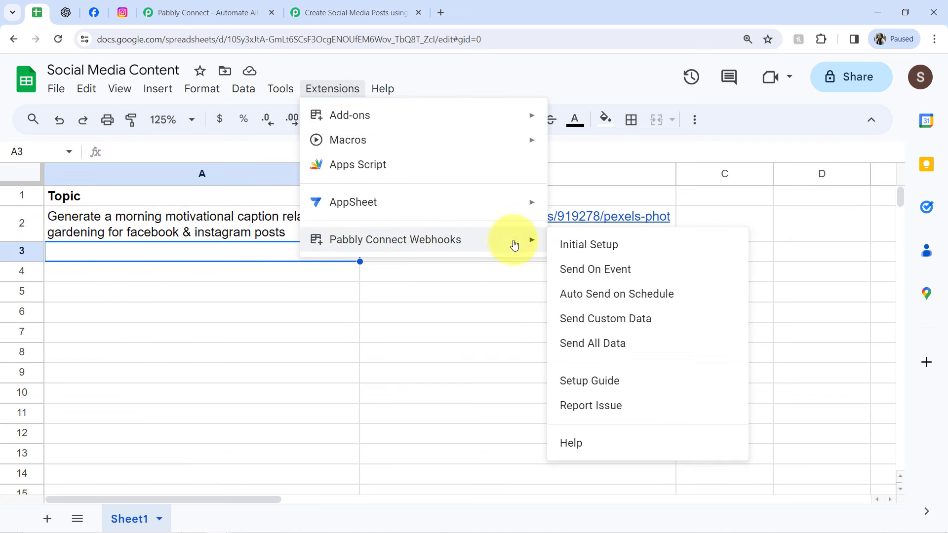
{"action": "left_click", "coordinate": [590, 275]}
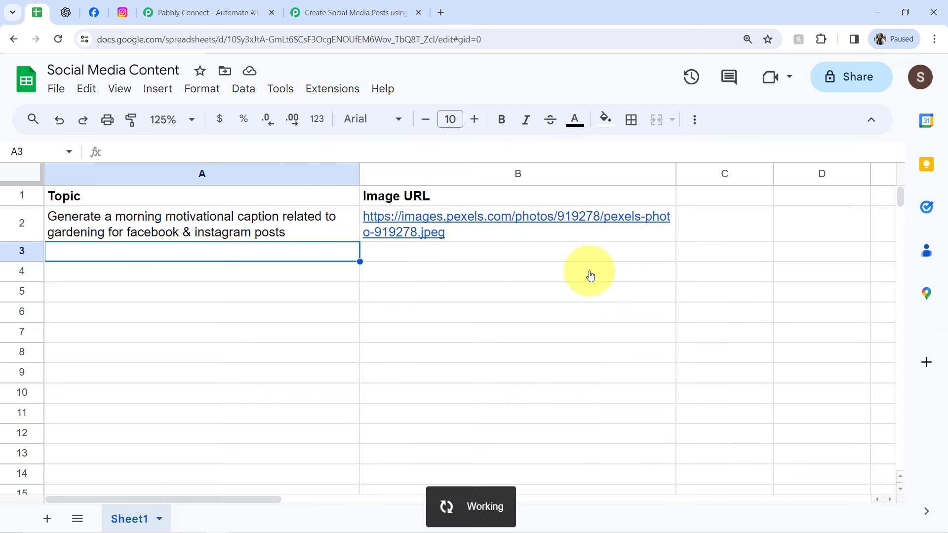
Check that Send On Event is ticked for the Pabbly Connect Webhooks add-on, and look over the spreadsheet's empty rows.
{"action": "left_click", "coordinate": [326, 89]}
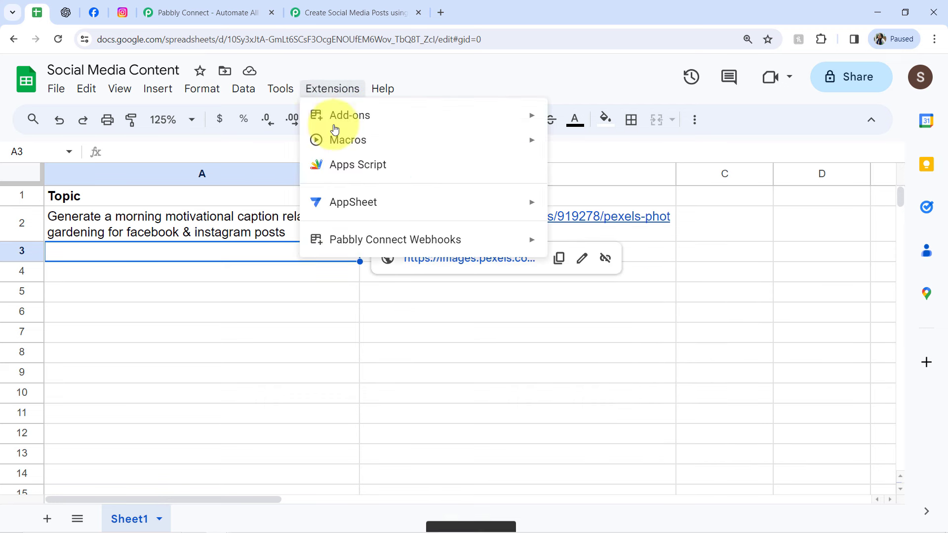
{"action": "mouse_move", "coordinate": [523, 245]}
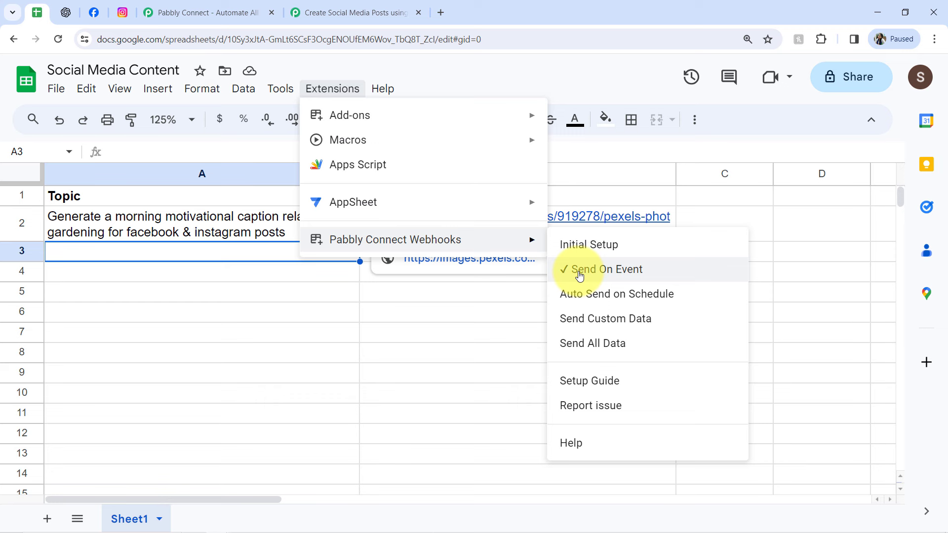
{"action": "left_click", "coordinate": [440, 365]}
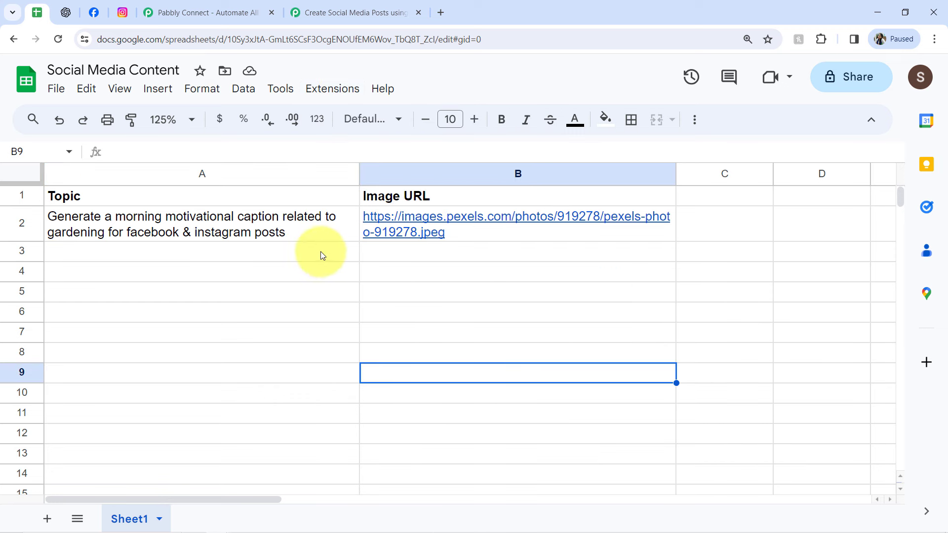
{"action": "left_click_drag", "start_coordinate": [321, 253], "coordinate": [385, 253]}
{"action": "left_click_drag", "start_coordinate": [323, 281], "coordinate": [377, 283]}
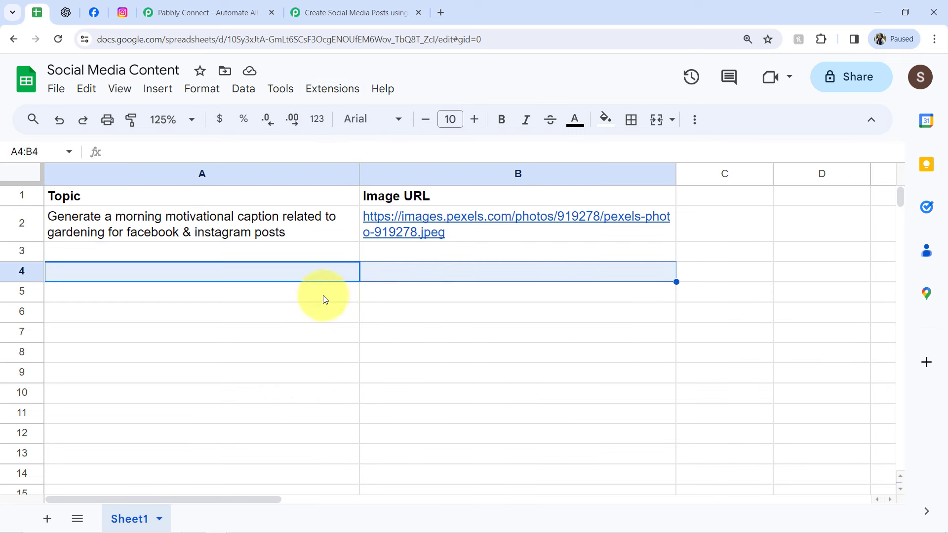
{"action": "left_click_drag", "start_coordinate": [323, 298], "coordinate": [369, 302]}
{"action": "left_click", "coordinate": [326, 372]}
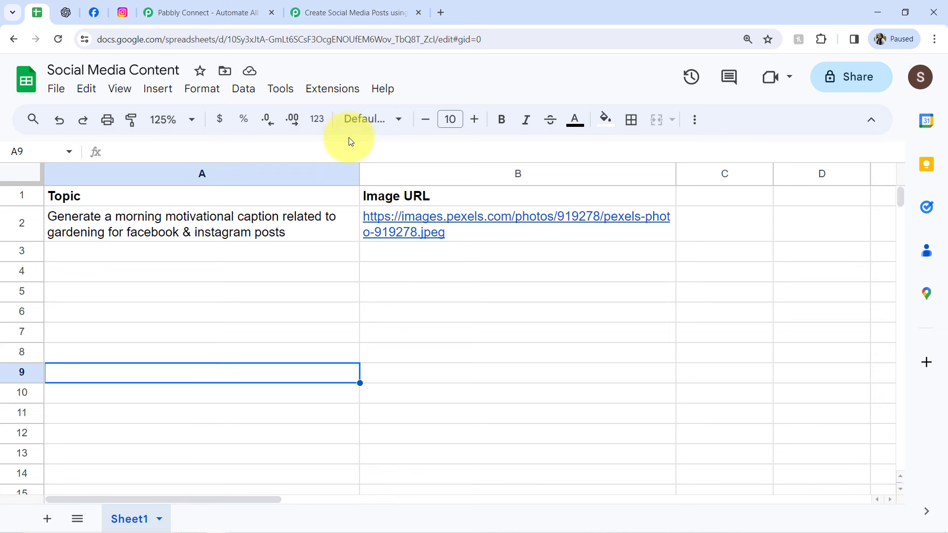
Return to the Pabbly Connect workflow and set the action event of the OpenAI (ChatGPT, DALL-E) step to ChatGPT.
{"action": "left_click", "coordinate": [320, 13]}
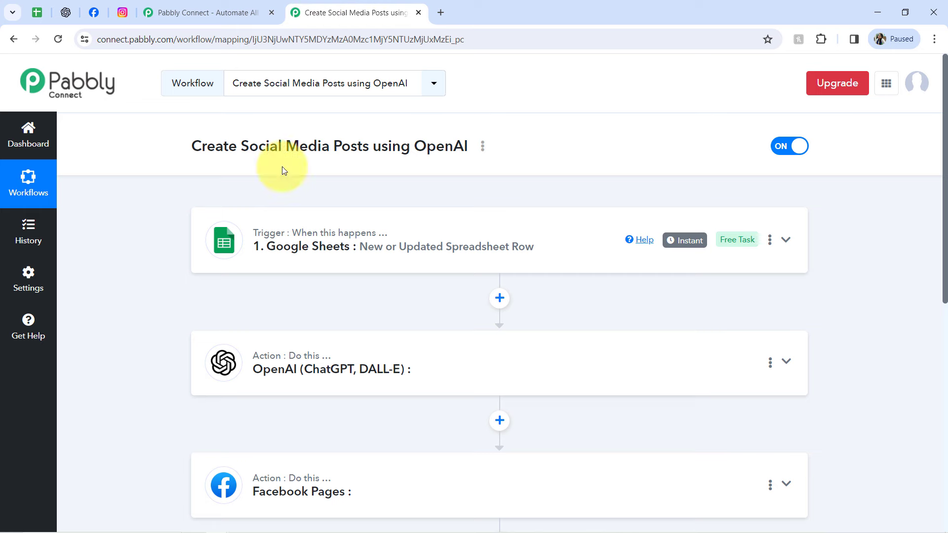
{"action": "scroll", "coordinate": [938, 207], "scroll_direction": "down", "scroll_amount": 4}
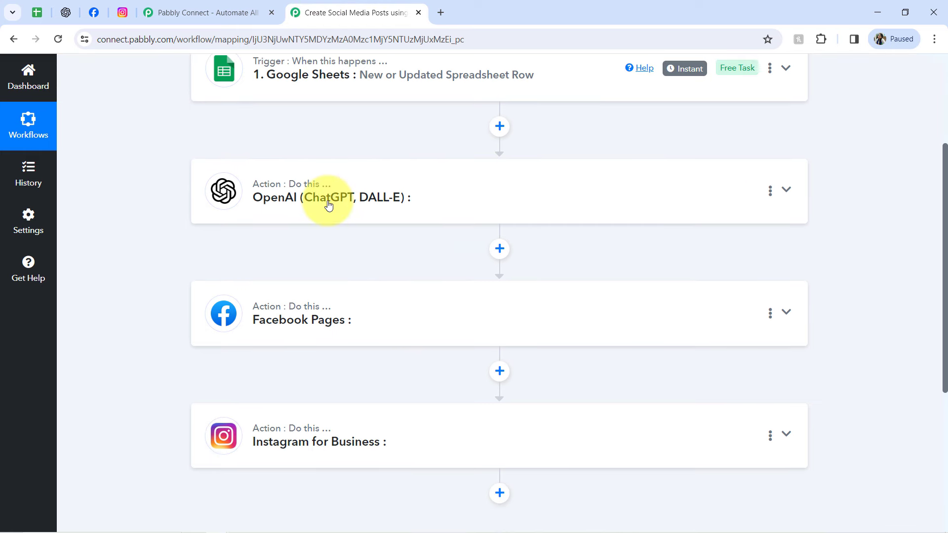
{"action": "left_click", "coordinate": [328, 204]}
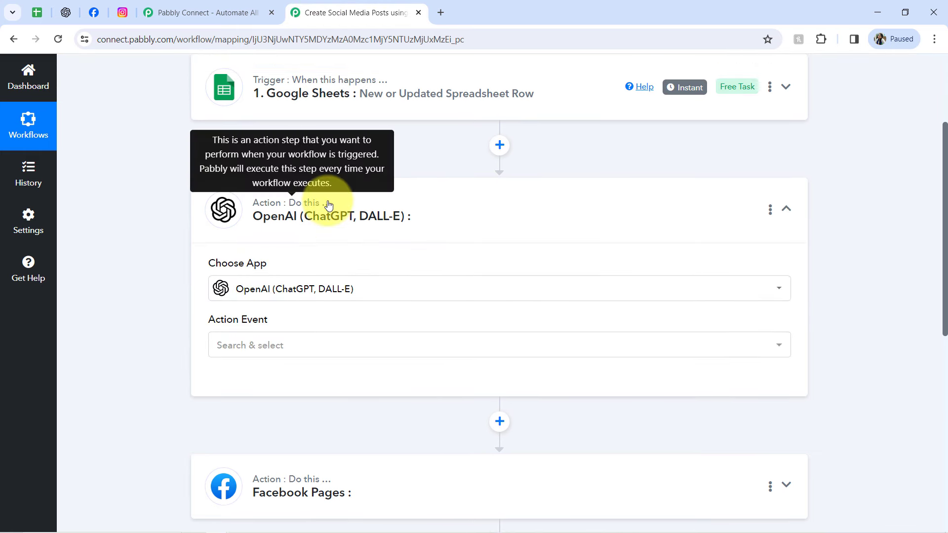
{"action": "scroll", "coordinate": [946, 179], "scroll_direction": "down", "scroll_amount": 3}
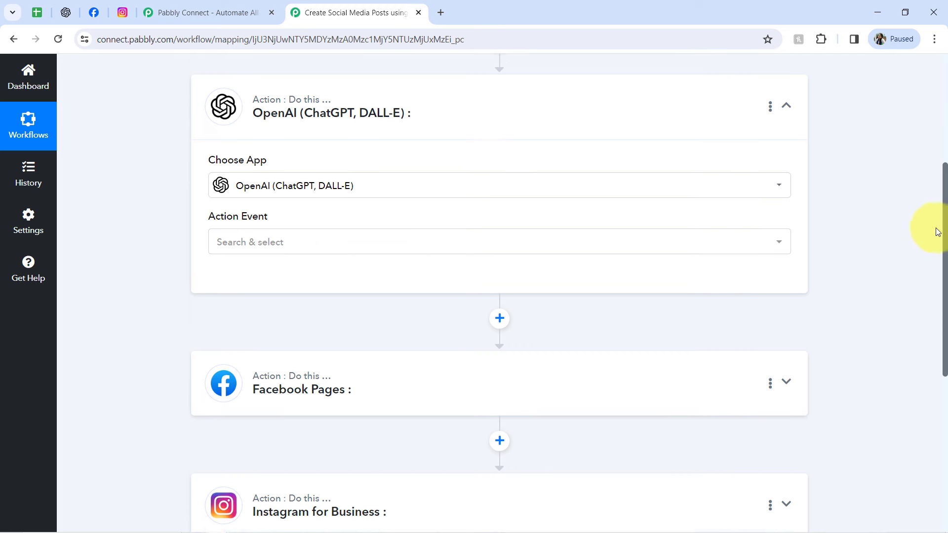
{"action": "left_click", "coordinate": [219, 221]}
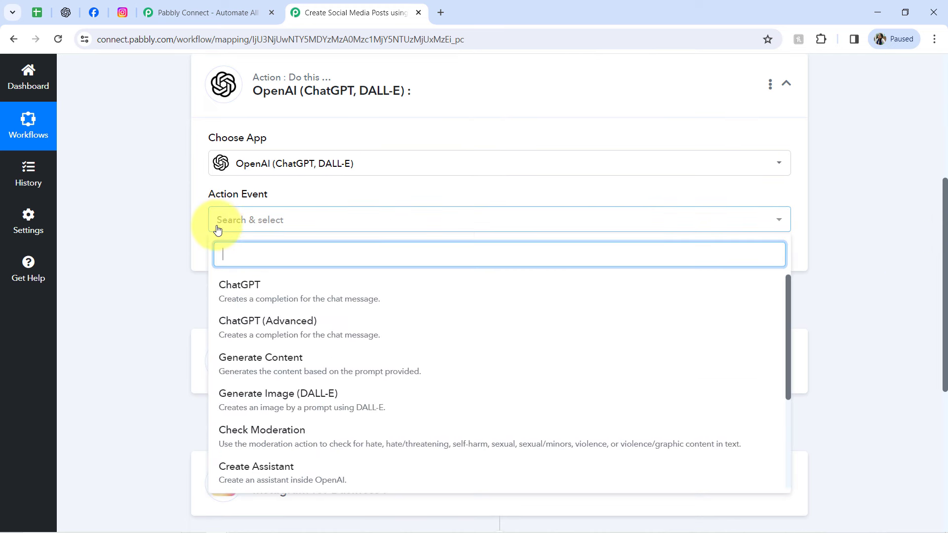
{"action": "left_click", "coordinate": [233, 298]}
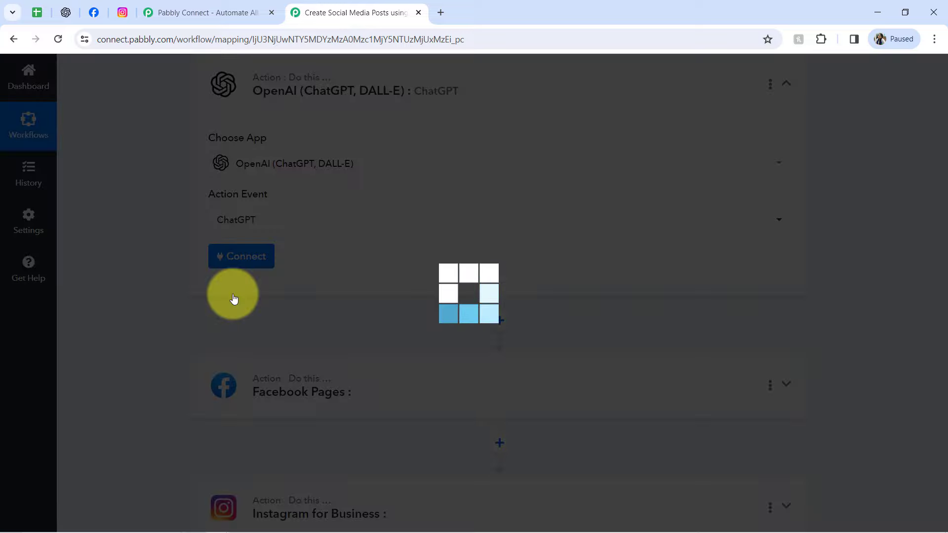
Open the OpenAI account connection with Add New Connection and look at the OpenAI API Keys page that supplies its token.
{"action": "left_click", "coordinate": [229, 261]}
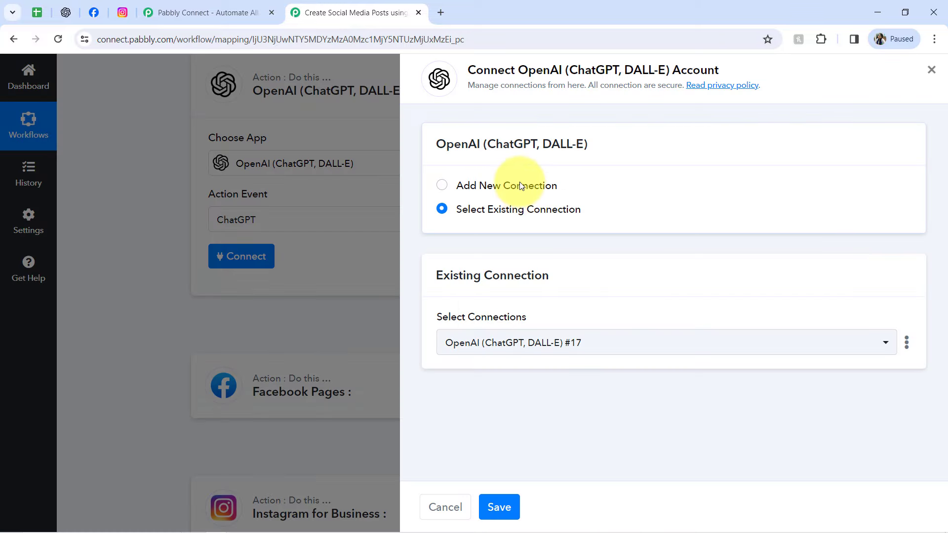
{"action": "left_click", "coordinate": [522, 185]}
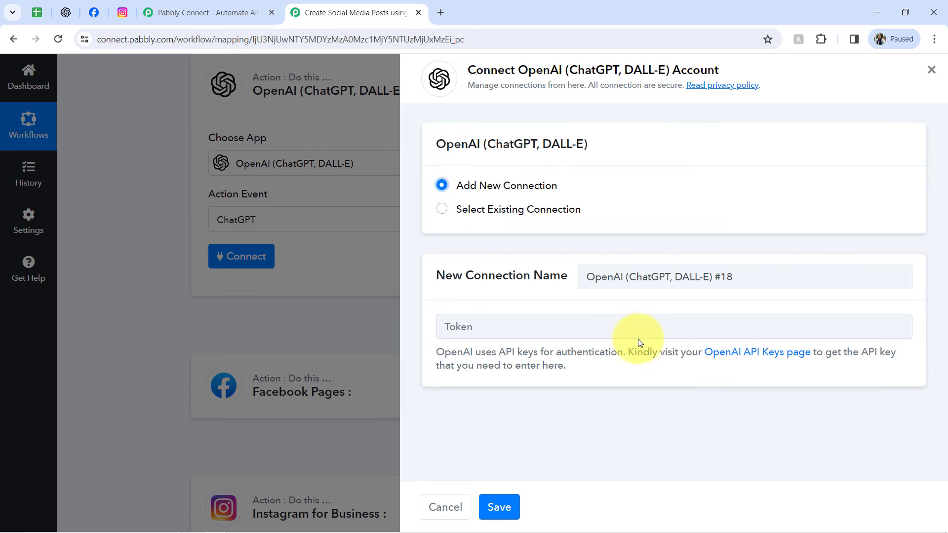
{"action": "left_click", "coordinate": [723, 354]}
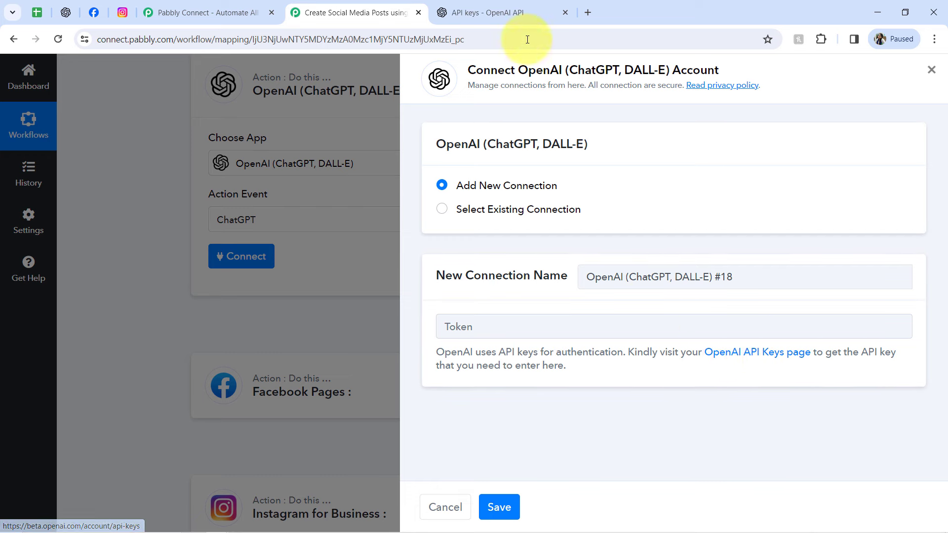
{"action": "left_click", "coordinate": [488, 13]}
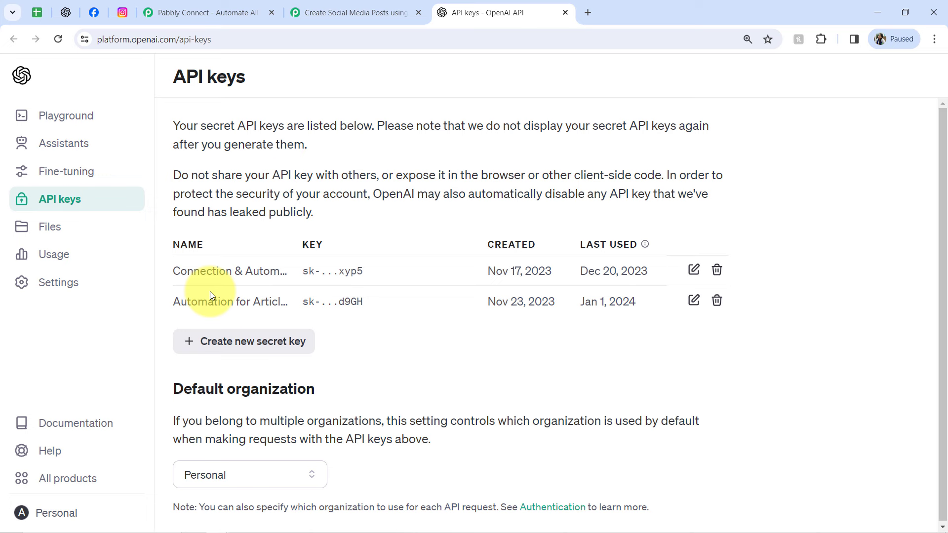
{"action": "left_click", "coordinate": [324, 4]}
Connect the OpenAI step through the existing connection OpenAI (ChatGPT, DALL-E) #17 and save it.
{"action": "left_click", "coordinate": [486, 211]}
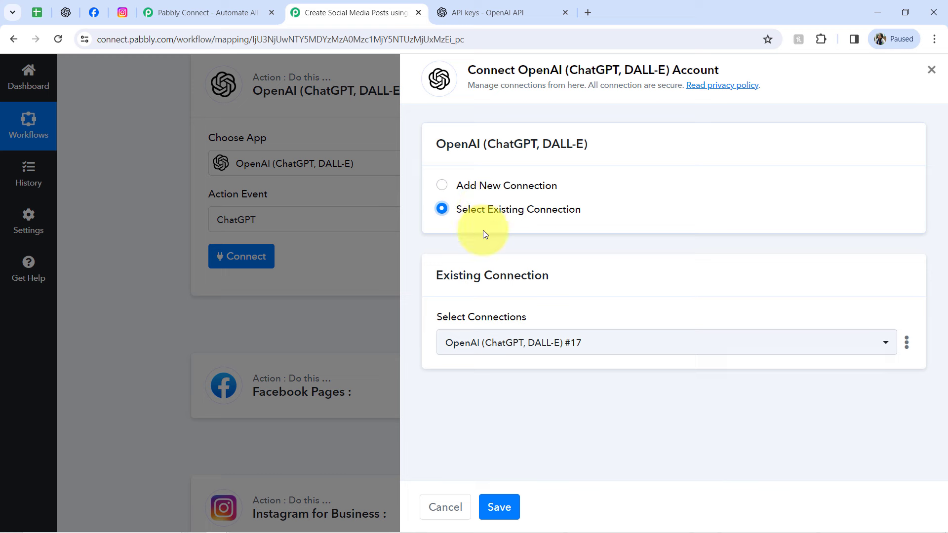
{"action": "left_click", "coordinate": [477, 186]}
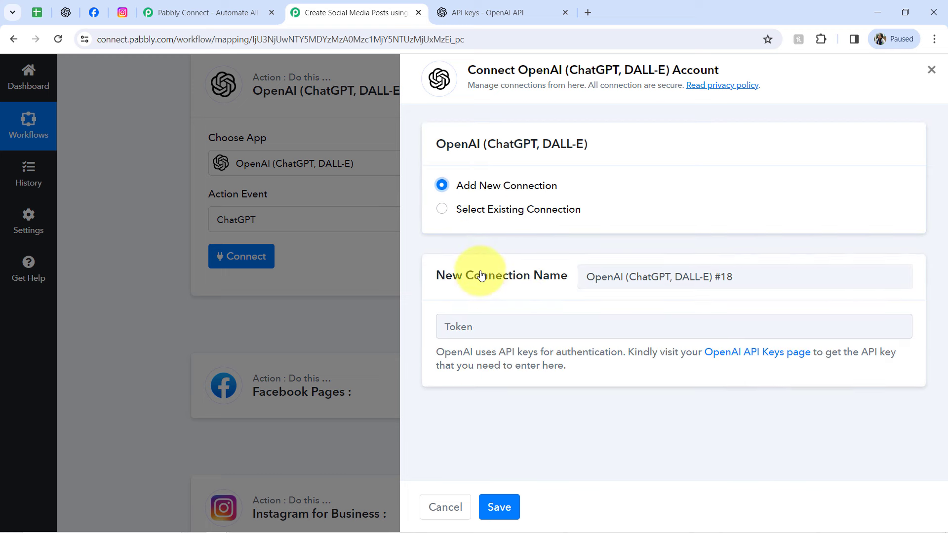
{"action": "left_click", "coordinate": [470, 212]}
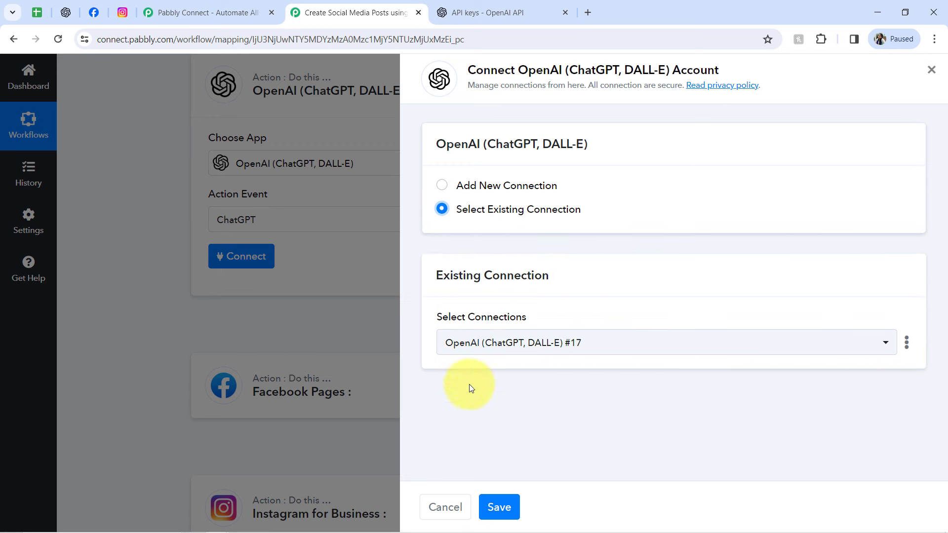
{"action": "left_click", "coordinate": [499, 511]}
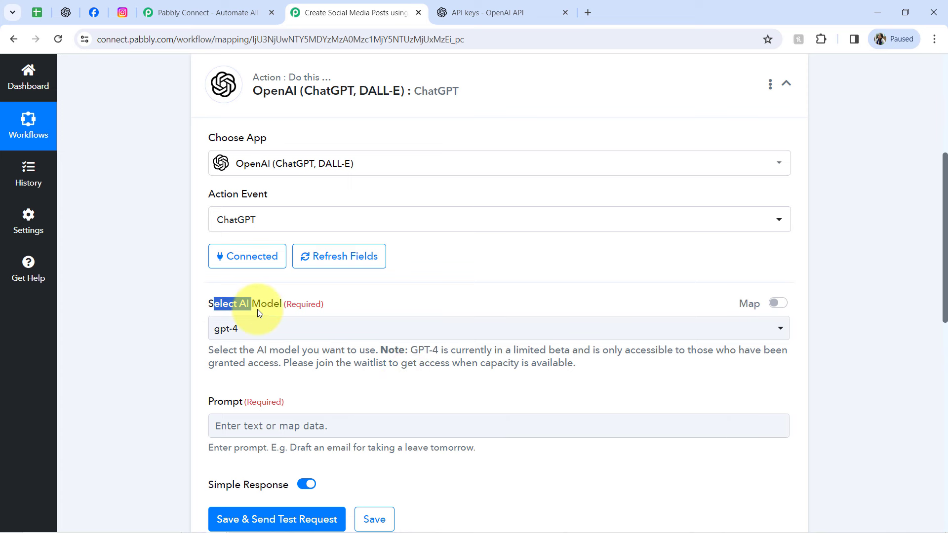
Set the AI model of the ChatGPT action to gpt-3.5-turbo-0301.
{"action": "left_click", "coordinate": [229, 328]}
{"action": "left_click", "coordinate": [203, 321]}
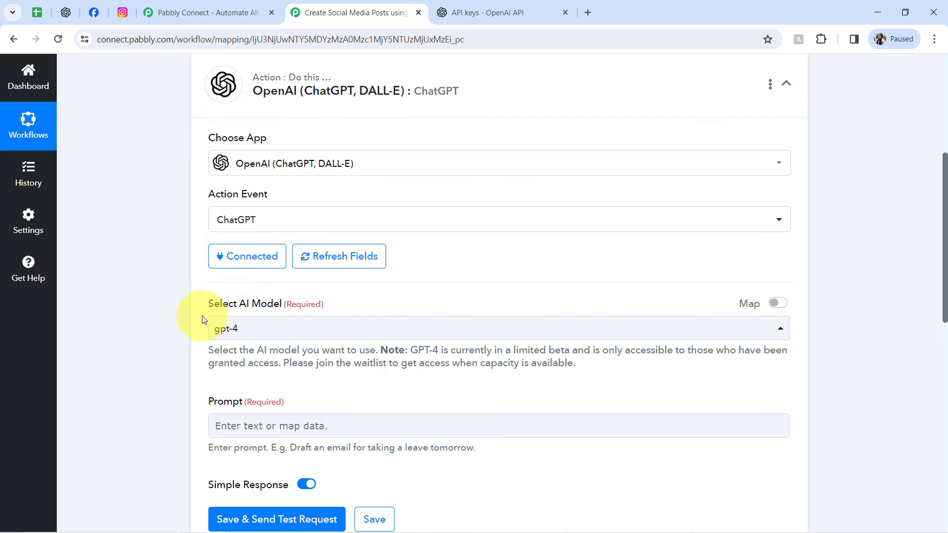
{"action": "left_click", "coordinate": [228, 329]}
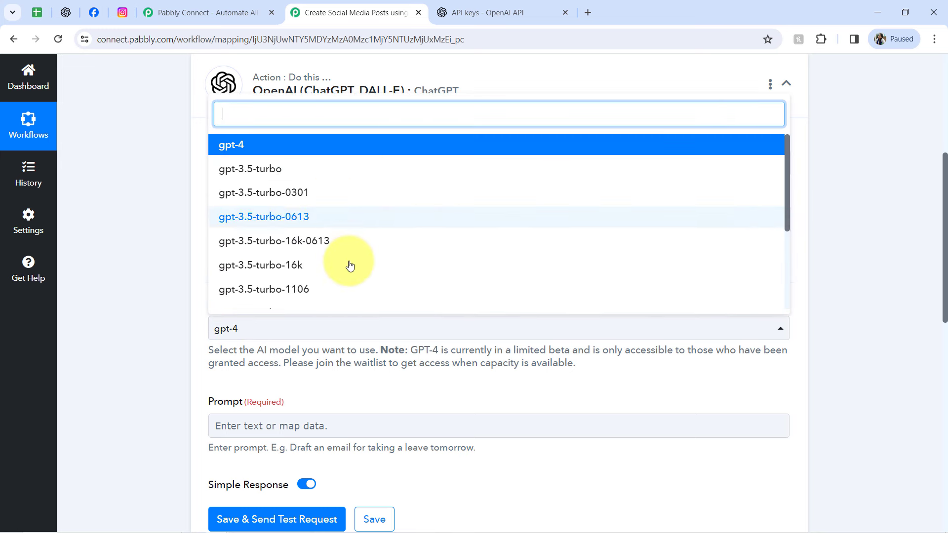
{"action": "left_click", "coordinate": [229, 193]}
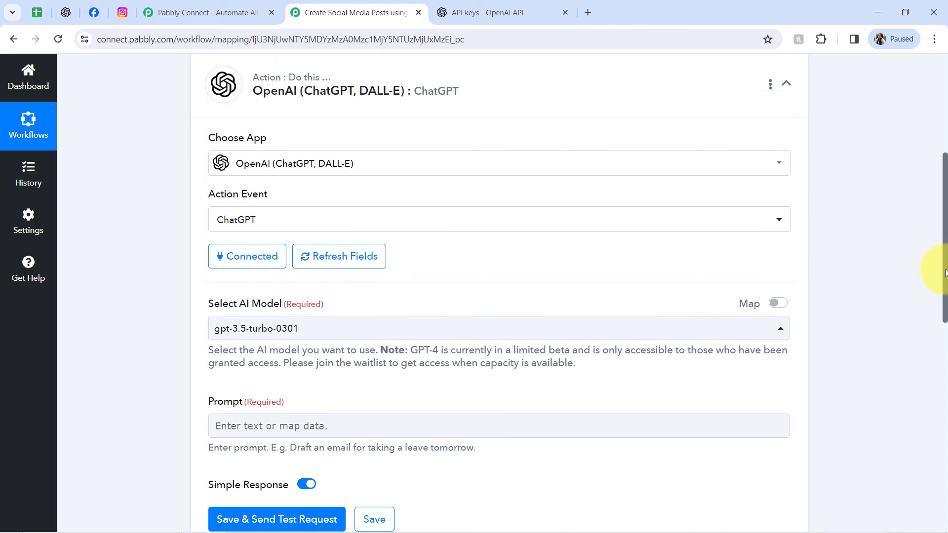
Look at the Prompt field's data source, and reopen the Google Sheets trigger to check the Topic in its received response.
{"action": "left_click_drag", "start_coordinate": [945, 273], "coordinate": [760, 376]}
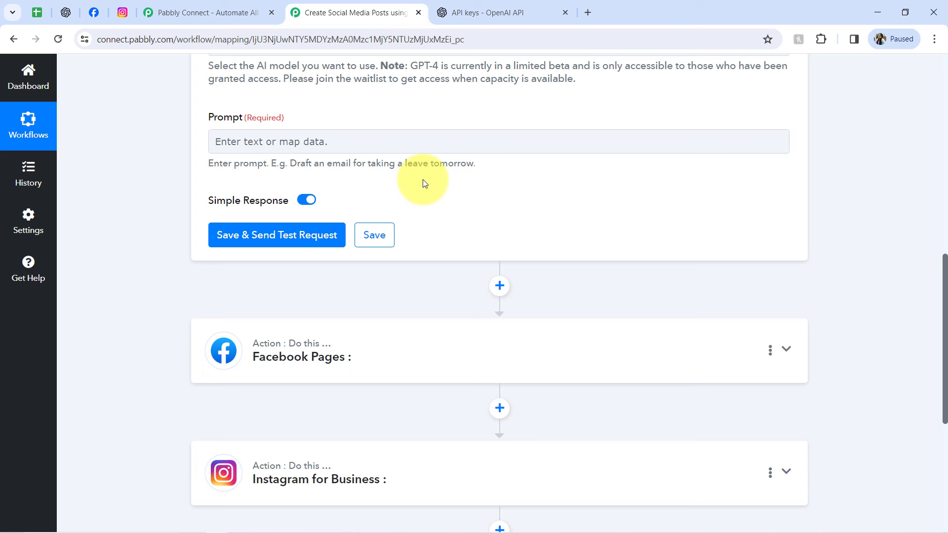
{"action": "left_click", "coordinate": [255, 143]}
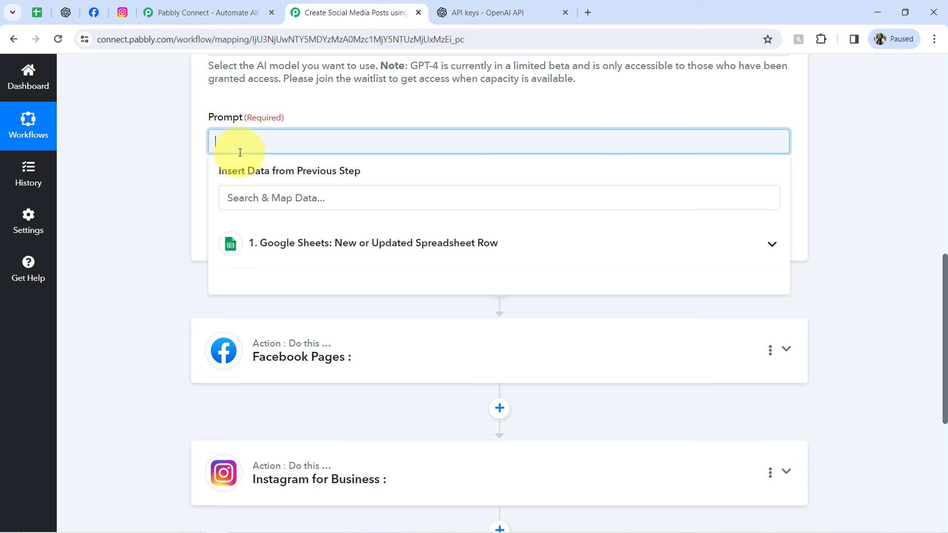
{"action": "left_click", "coordinate": [173, 185]}
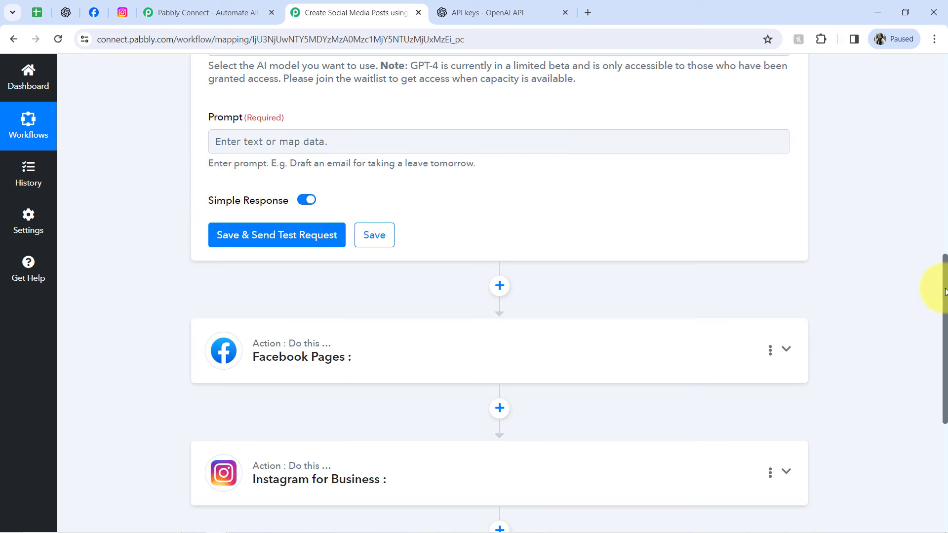
{"action": "left_click_drag", "start_coordinate": [944, 291], "coordinate": [919, 114]}
{"action": "left_click", "coordinate": [321, 171]}
{"action": "scroll", "coordinate": [307, 74], "scroll_direction": "up", "scroll_amount": 2}
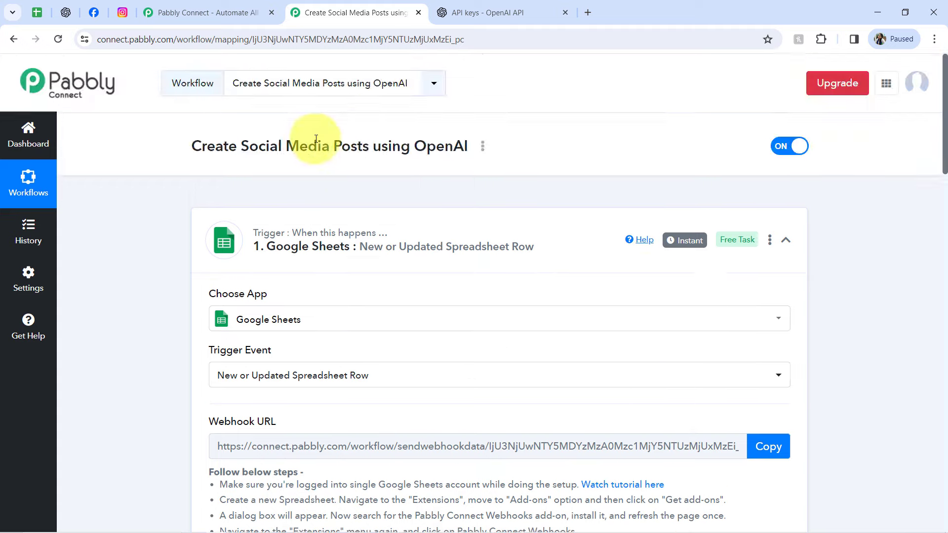
{"action": "left_click_drag", "start_coordinate": [945, 150], "coordinate": [930, 342]}
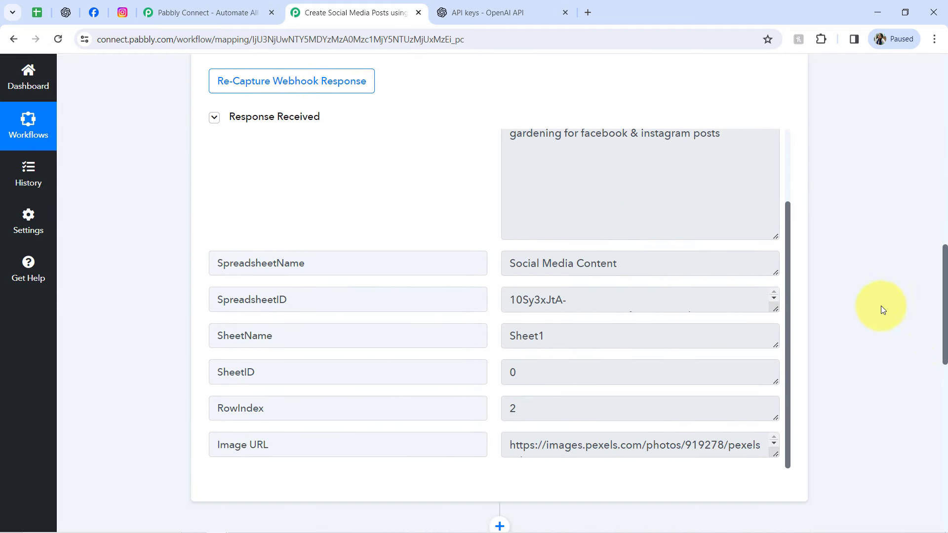
{"action": "scroll", "coordinate": [787, 256], "scroll_direction": "up", "scroll_amount": 1}
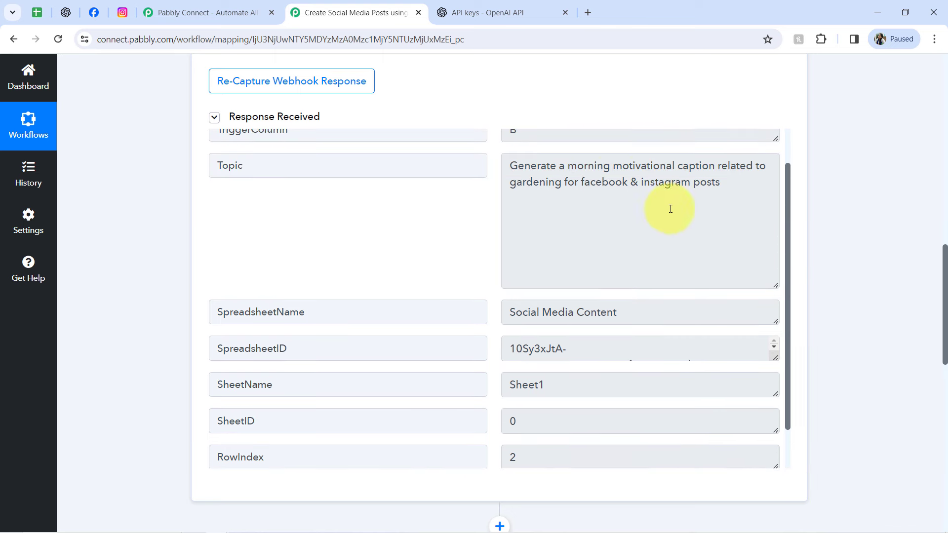
{"action": "left_click_drag", "start_coordinate": [589, 178], "coordinate": [615, 182]}
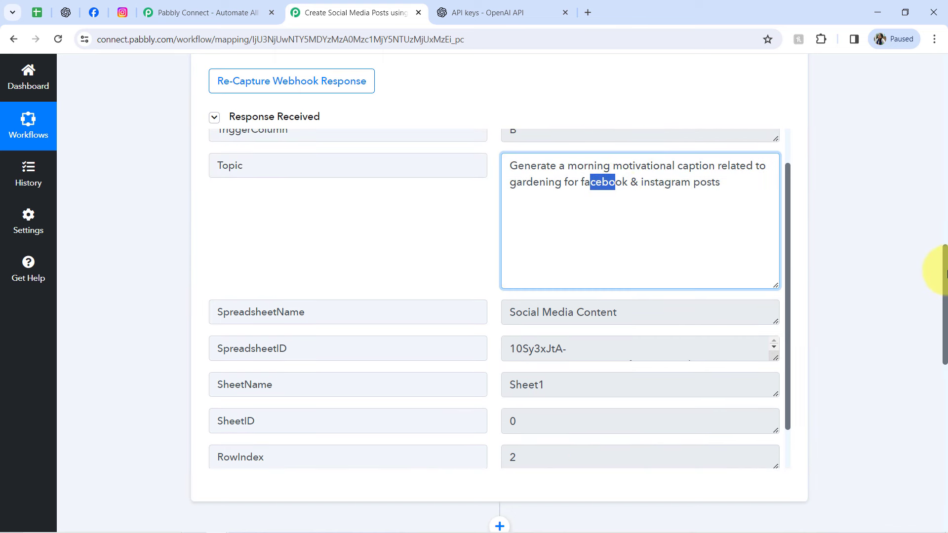
Map the Topic from the Google Sheets trigger into the Prompt of the ChatGPT action.
{"action": "left_click_drag", "start_coordinate": [944, 272], "coordinate": [911, 400]}
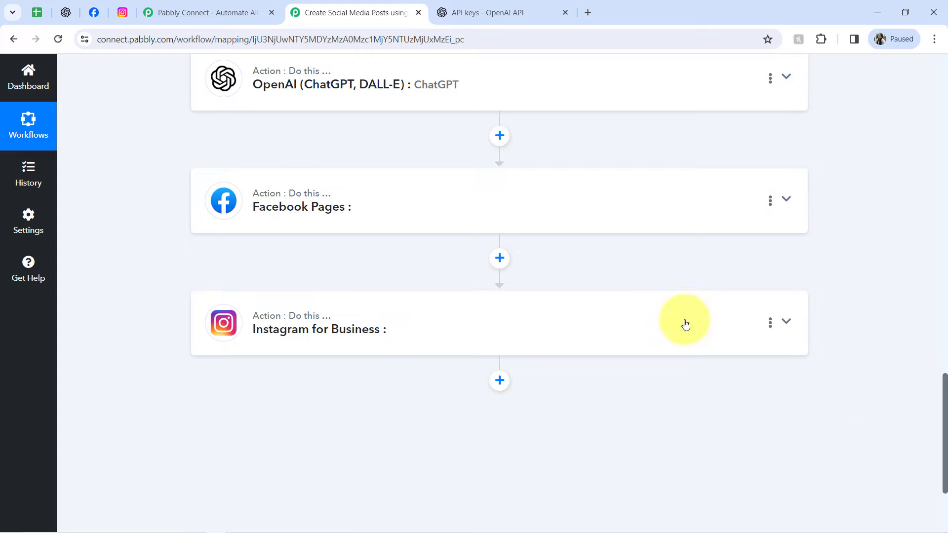
{"action": "left_click", "coordinate": [384, 91]}
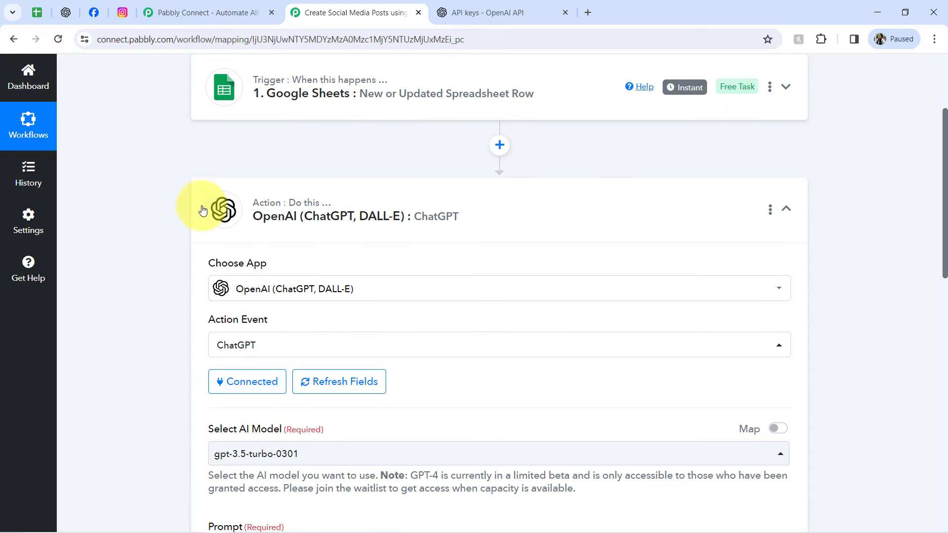
{"action": "scroll", "coordinate": [171, 234], "scroll_direction": "down", "scroll_amount": 9}
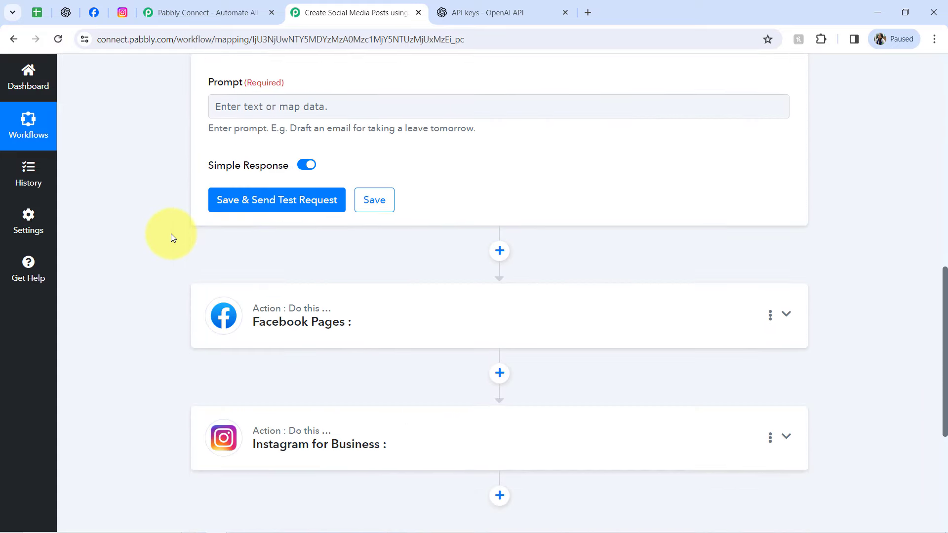
{"action": "left_click", "coordinate": [253, 107]}
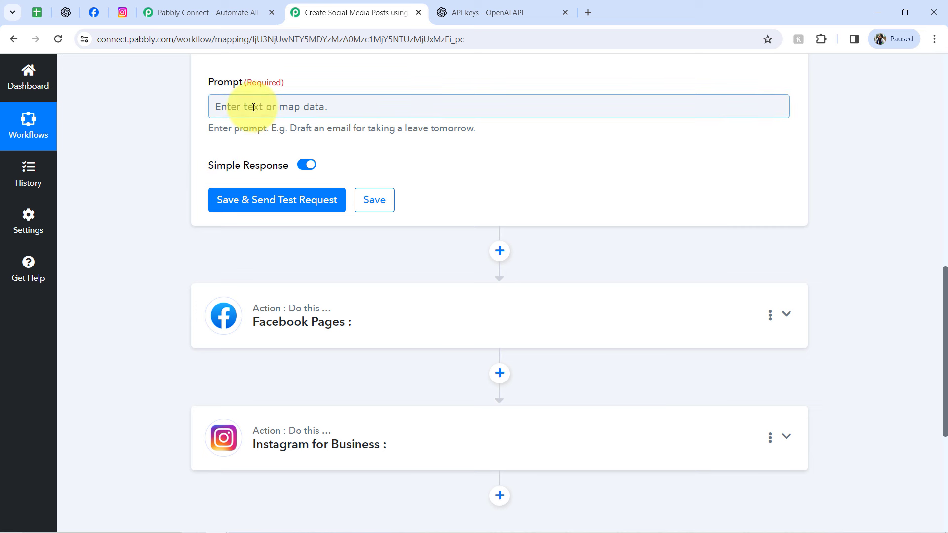
{"action": "left_click", "coordinate": [253, 107]}
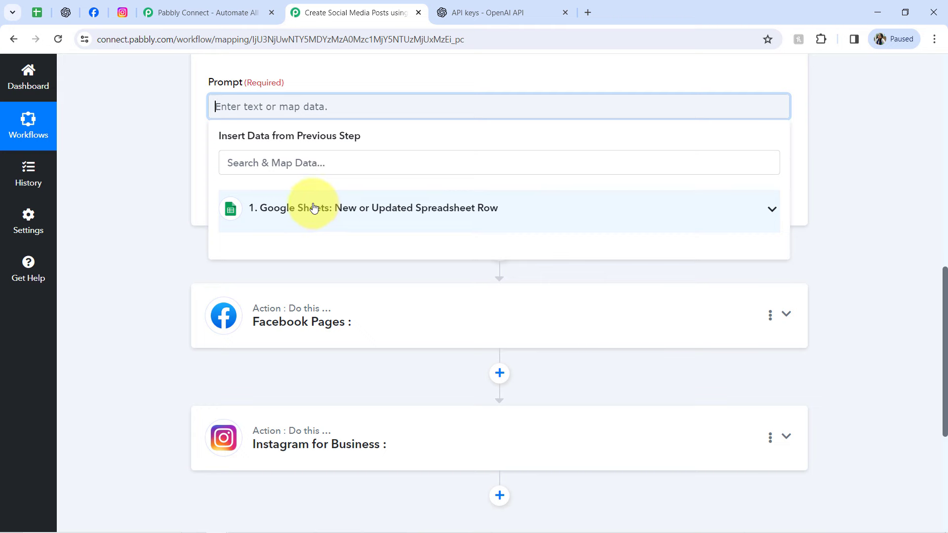
{"action": "left_click", "coordinate": [299, 208]}
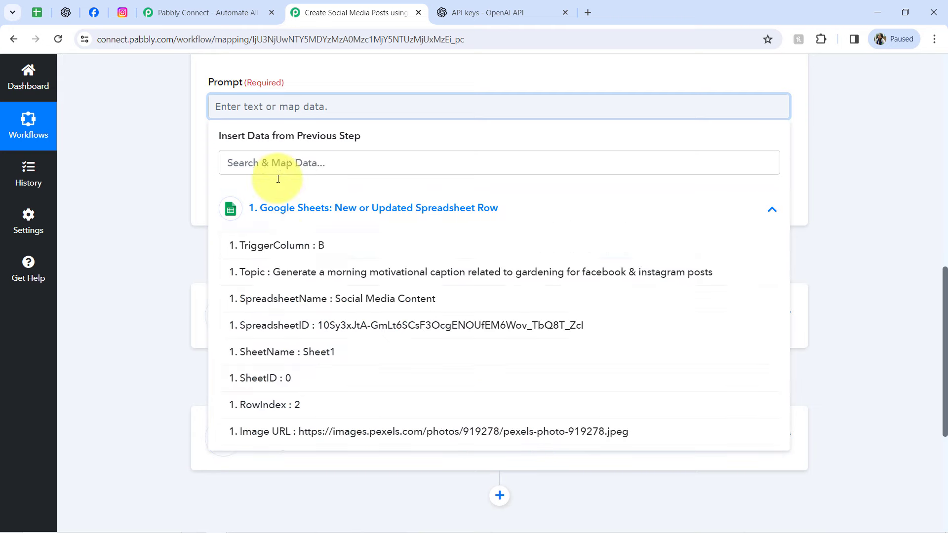
{"action": "left_click", "coordinate": [324, 273]}
{"action": "left_click", "coordinate": [168, 213]}
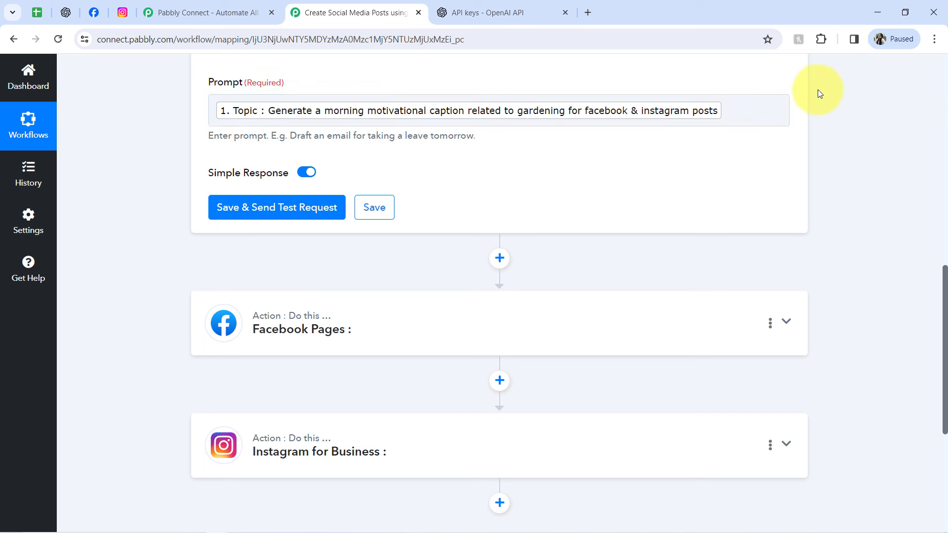
{"action": "left_click", "coordinate": [751, 110]}
{"action": "type", "text": "dfbdfv"}
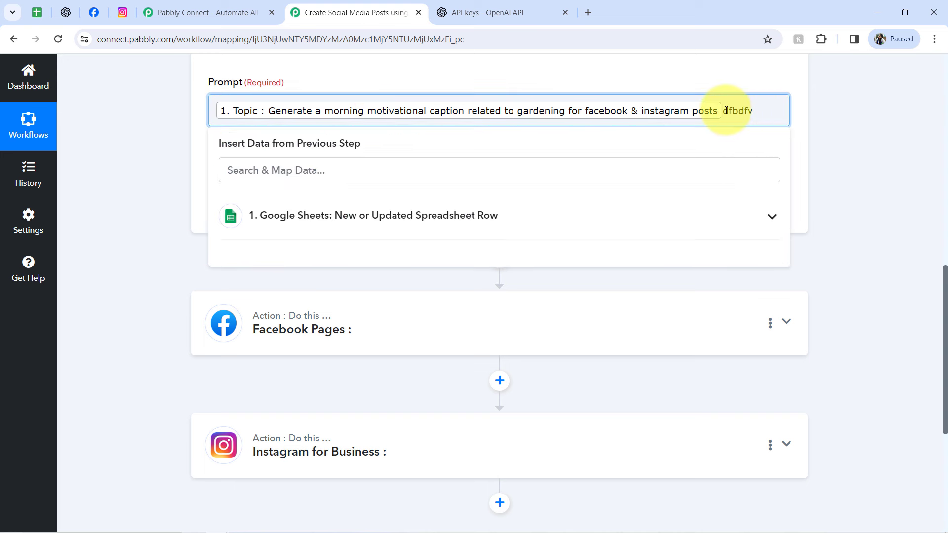
{"action": "left_click_drag", "start_coordinate": [725, 110], "coordinate": [749, 110]}
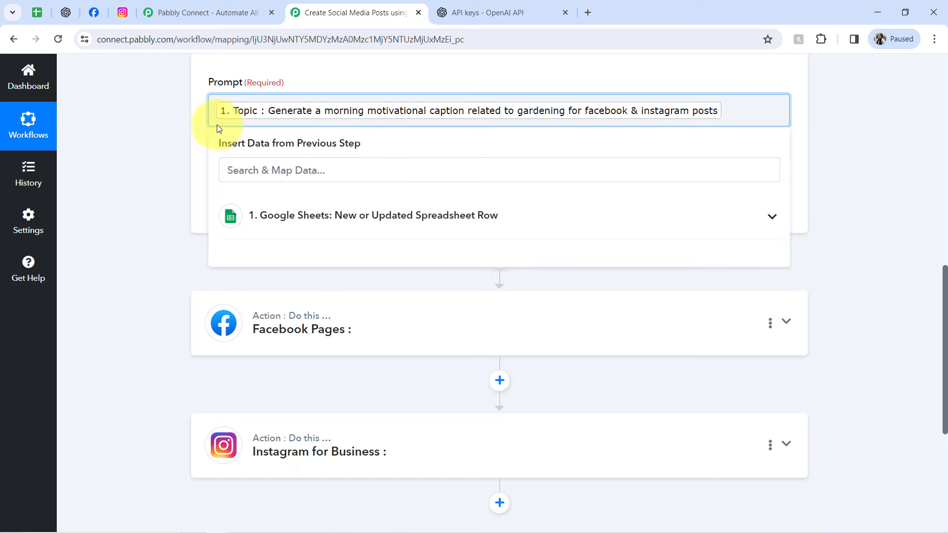
{"action": "left_click", "coordinate": [191, 158]}
Save the ChatGPT action with a test request and examine the caption in Choices 0 Message Content of its response.
{"action": "left_click", "coordinate": [277, 209]}
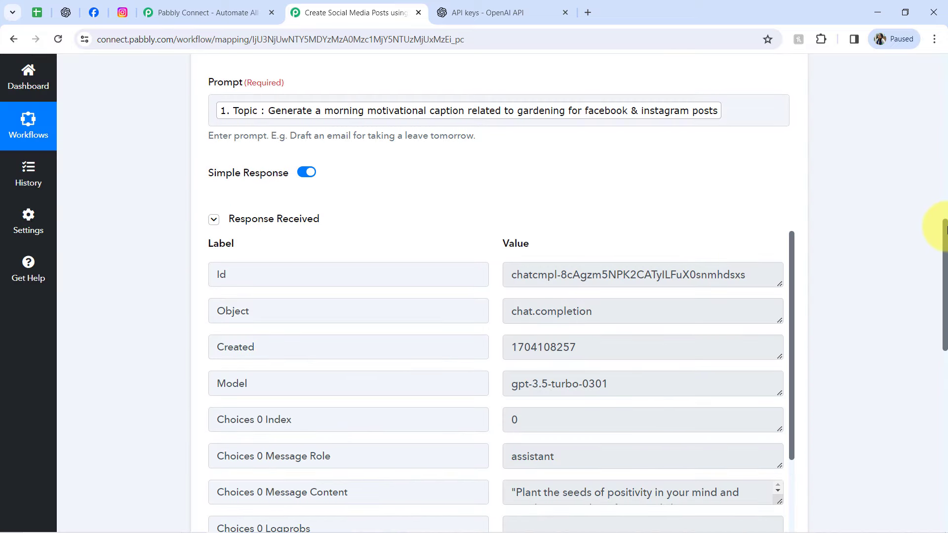
{"action": "left_click_drag", "start_coordinate": [946, 228], "coordinate": [943, 277]}
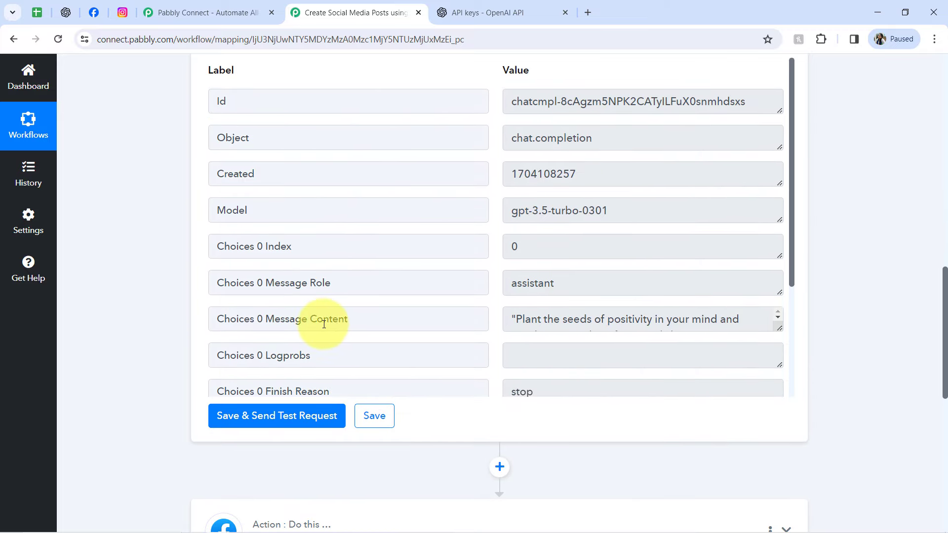
{"action": "left_click_drag", "start_coordinate": [257, 321], "coordinate": [346, 324]}
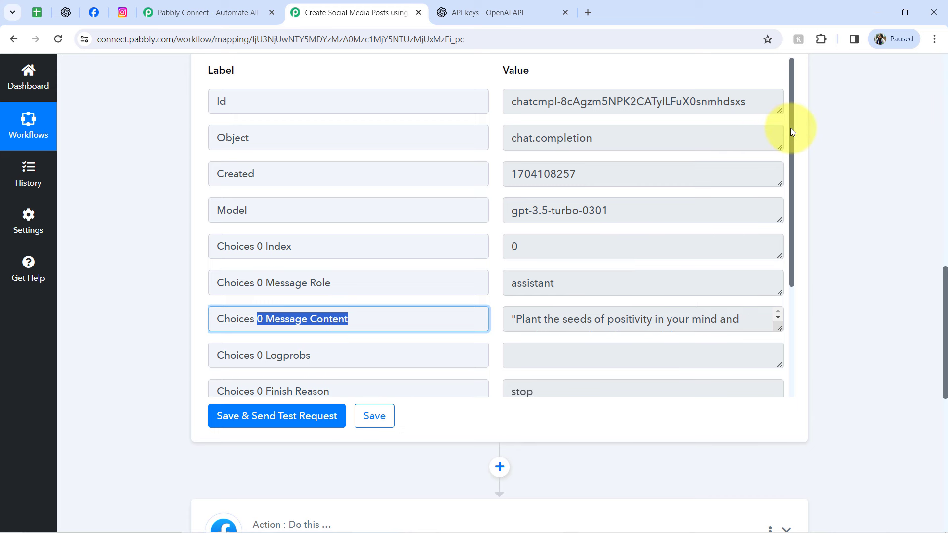
{"action": "left_click_drag", "start_coordinate": [790, 129], "coordinate": [776, 315]}
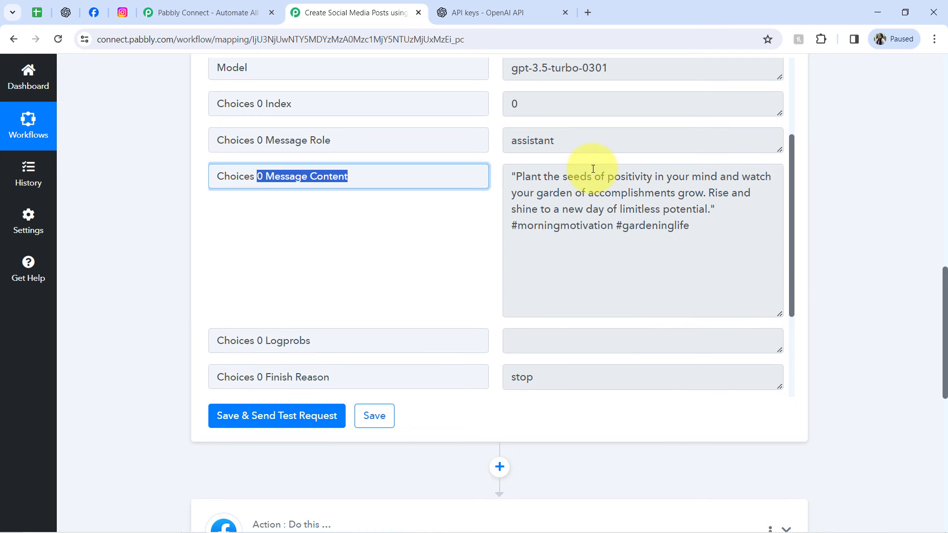
{"action": "left_click_drag", "start_coordinate": [517, 176], "coordinate": [706, 194]}
{"action": "left_click_drag", "start_coordinate": [521, 212], "coordinate": [645, 223]}
{"action": "left_click", "coordinate": [636, 225]}
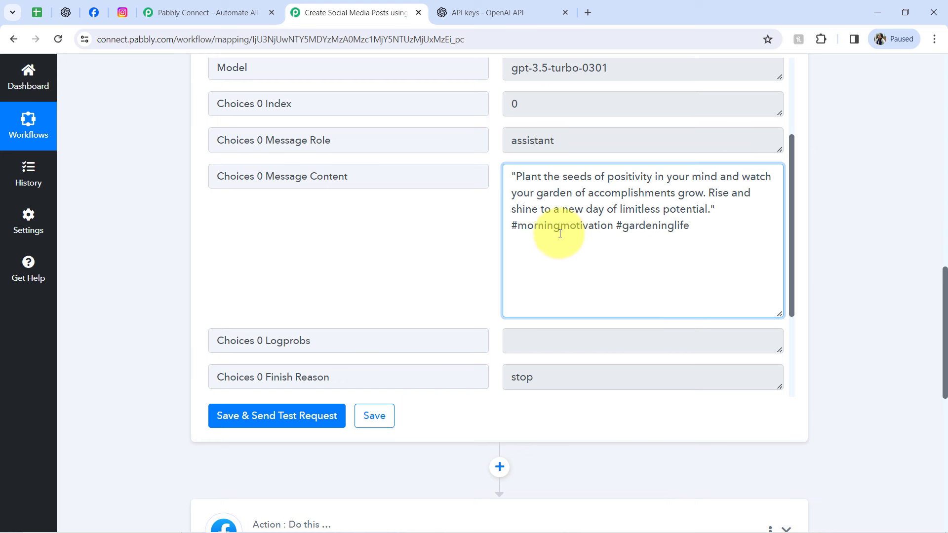
{"action": "left_click_drag", "start_coordinate": [534, 227], "coordinate": [704, 220]}
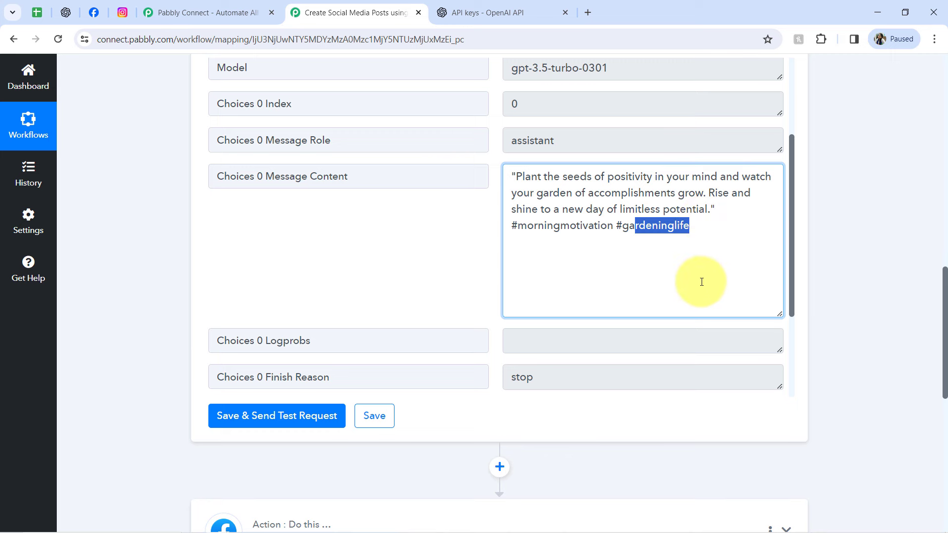
Collapse the ChatGPT action and set the action event of the Facebook Pages step to Create Page Photo Post.
{"action": "left_click_drag", "start_coordinate": [946, 323], "coordinate": [915, 201]}
{"action": "scroll", "coordinate": [916, 199], "scroll_direction": "up", "scroll_amount": 1}
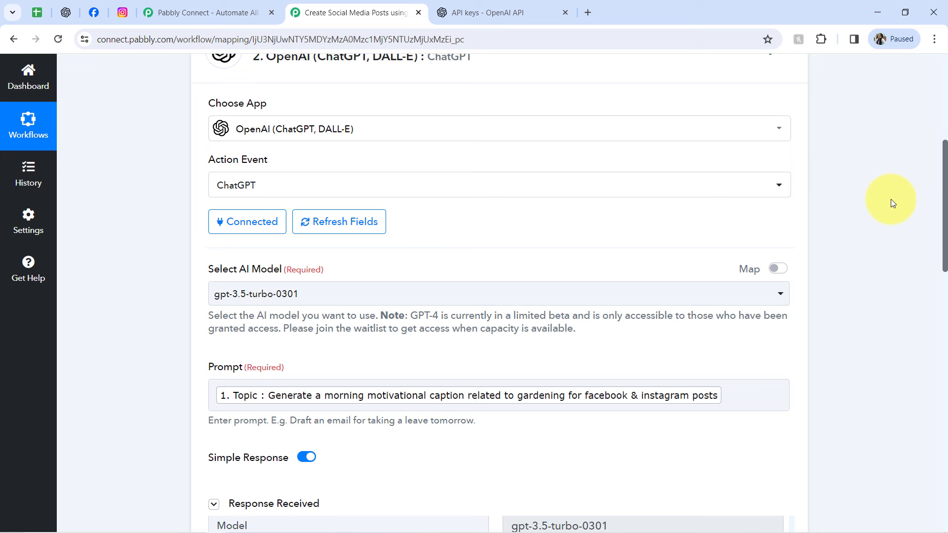
{"action": "left_click", "coordinate": [272, 65]}
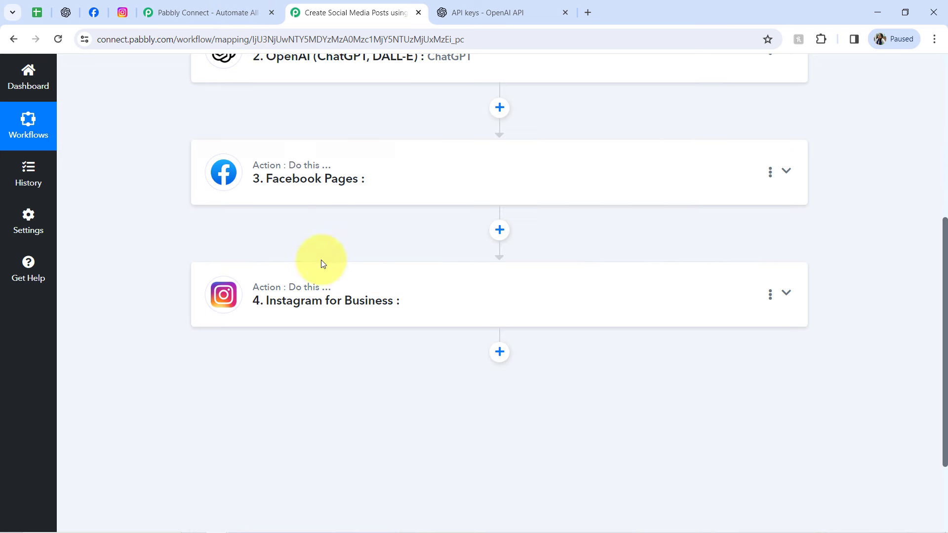
{"action": "left_click", "coordinate": [286, 172]}
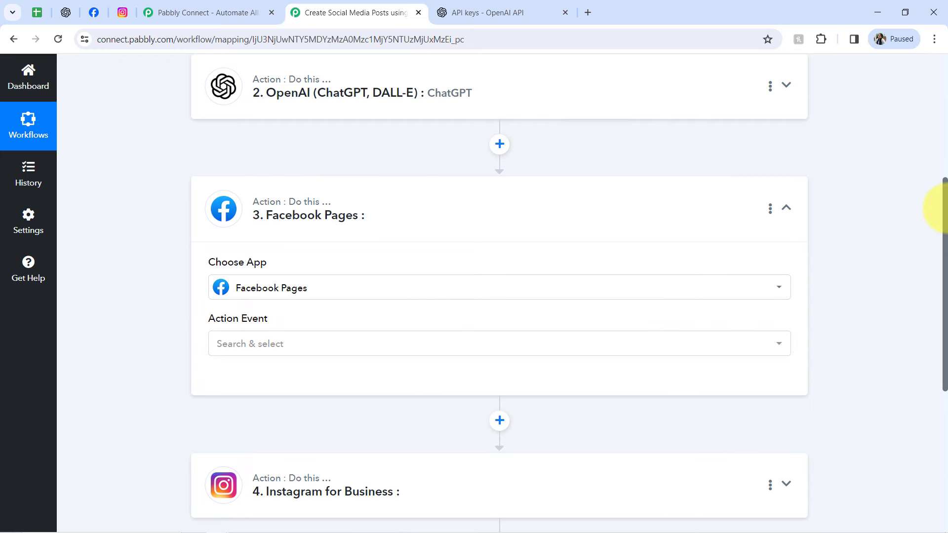
{"action": "left_click_drag", "start_coordinate": [945, 208], "coordinate": [920, 271]}
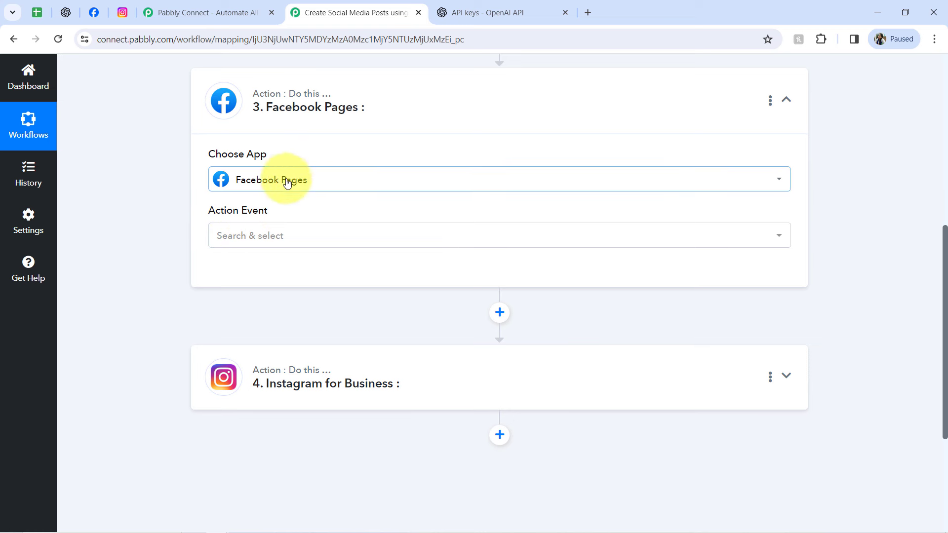
{"action": "left_click", "coordinate": [243, 235]}
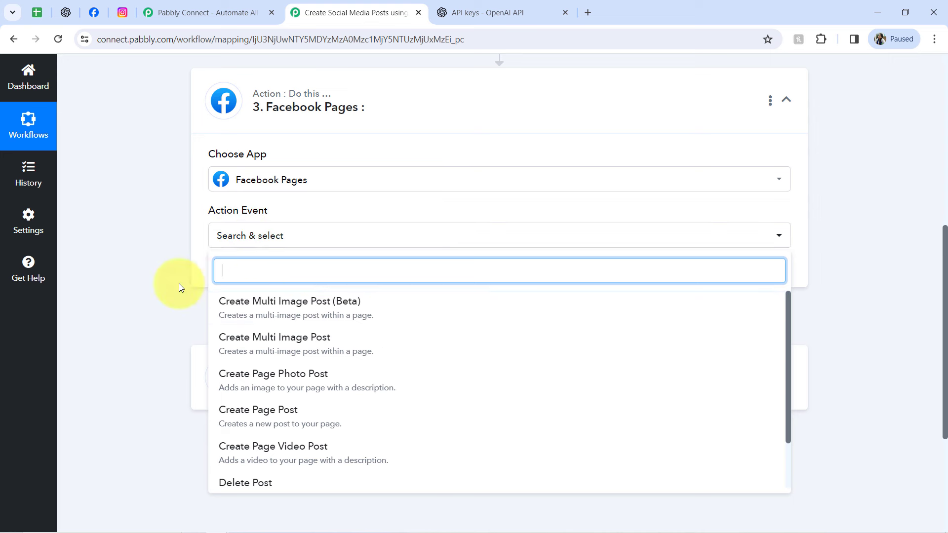
{"action": "left_click", "coordinate": [290, 391]}
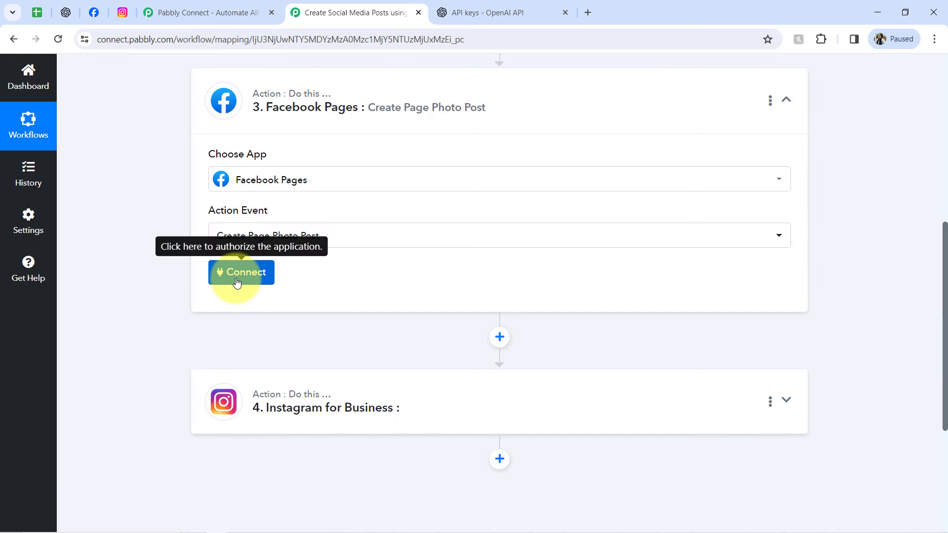
Connect the Facebook Pages step through a new connection, continuing with the previously linked Facebook account.
{"action": "left_click", "coordinate": [237, 281]}
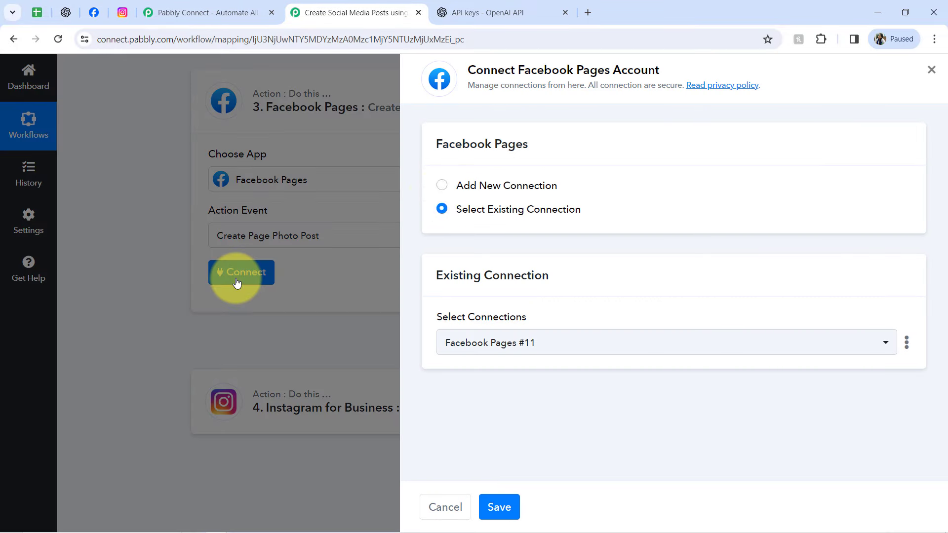
{"action": "left_click", "coordinate": [515, 189]}
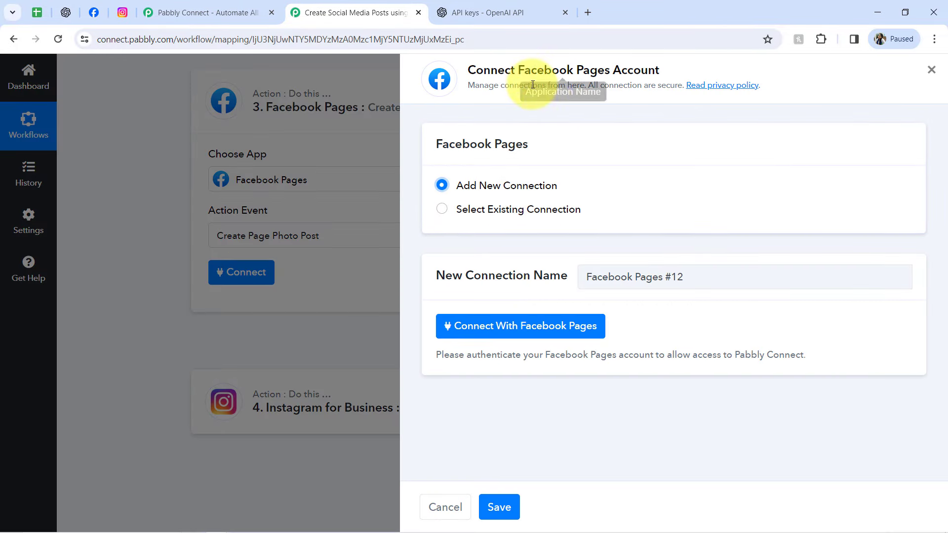
{"action": "left_click", "coordinate": [465, 335]}
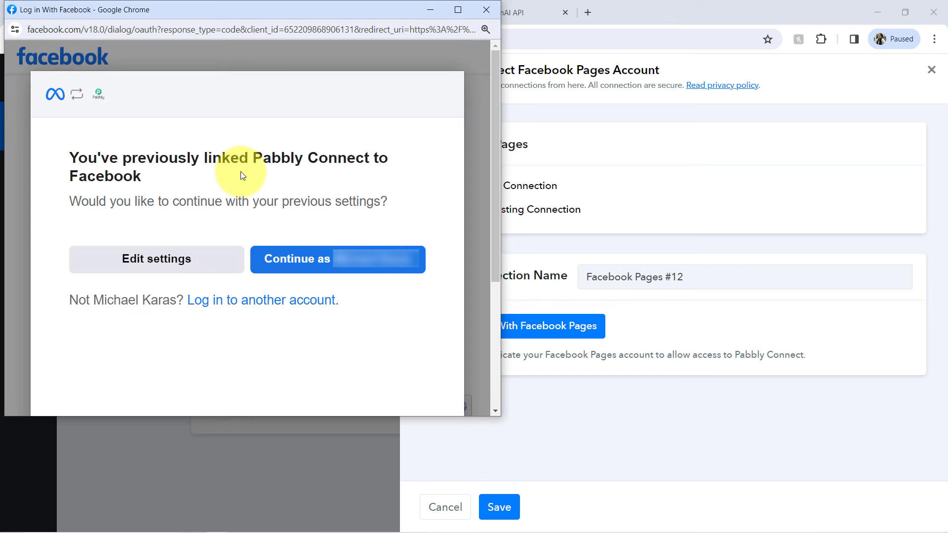
{"action": "left_click", "coordinate": [314, 266]}
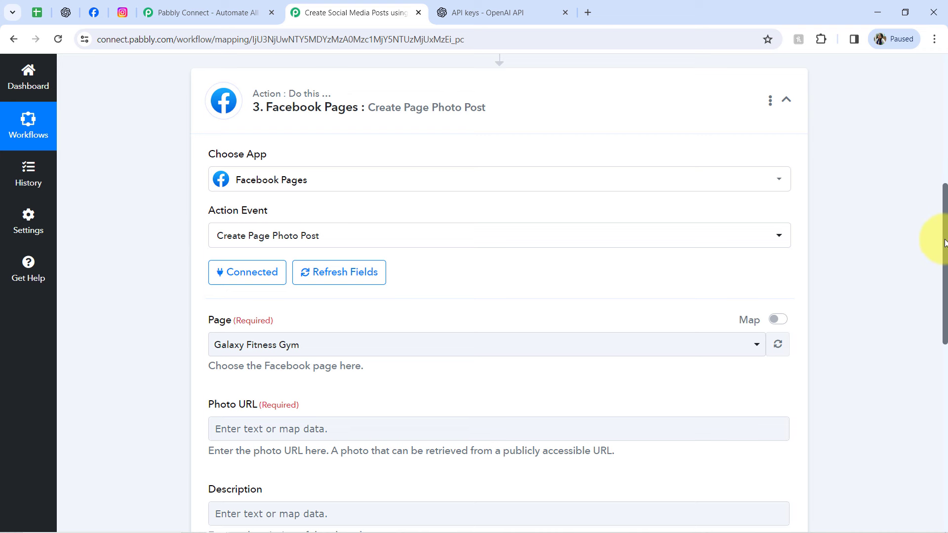
Look through the pages offered for the Facebook photo post, and check the target page's name on Facebook.
{"action": "left_click_drag", "start_coordinate": [944, 242], "coordinate": [944, 278]}
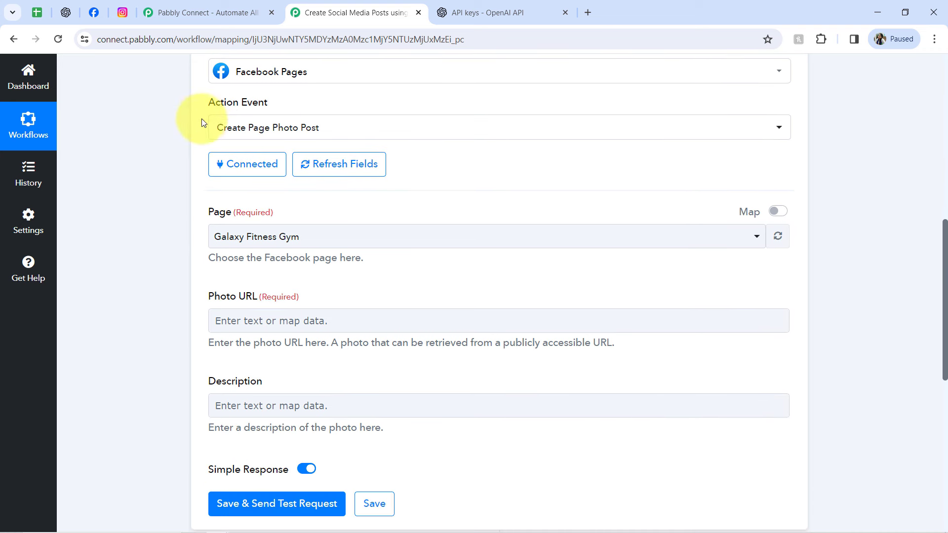
{"action": "left_click", "coordinate": [247, 237]}
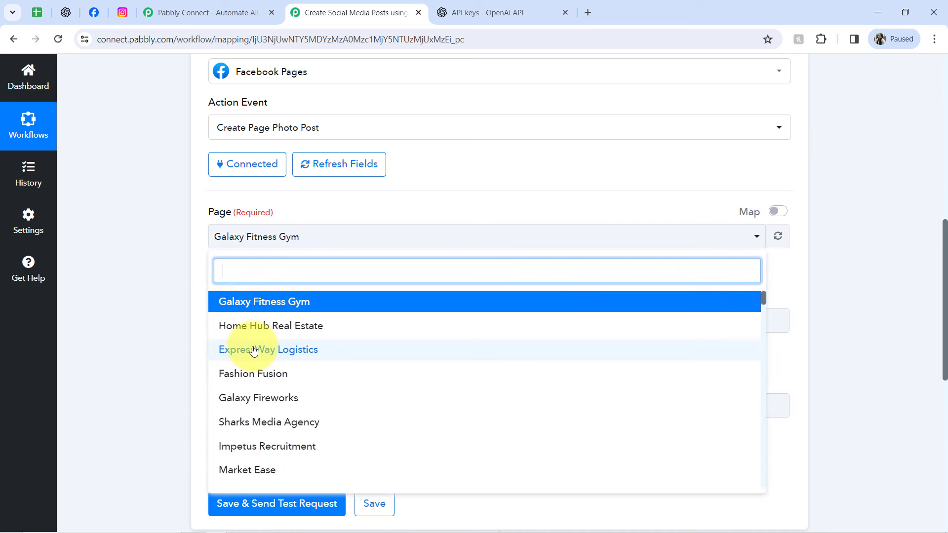
{"action": "left_click", "coordinate": [146, 223]}
{"action": "left_click", "coordinate": [93, 13]}
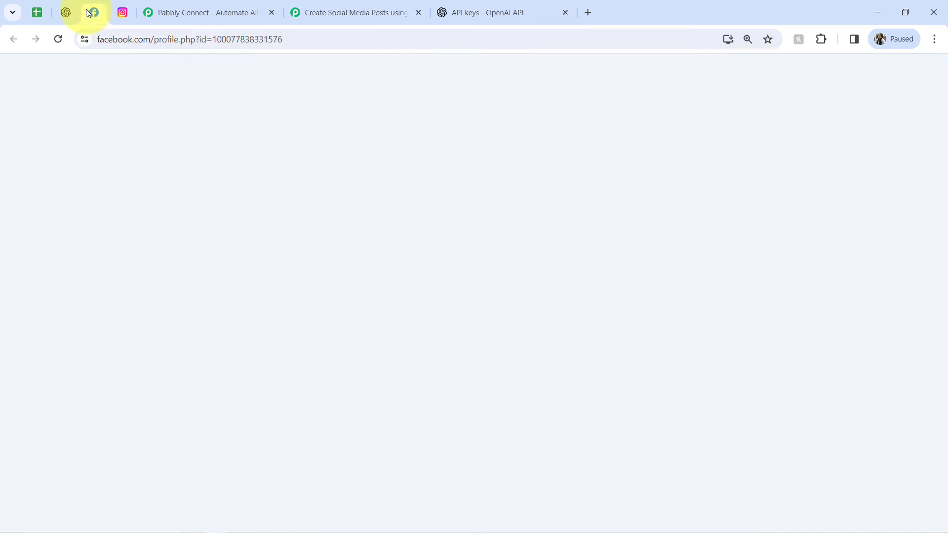
{"action": "left_click", "coordinate": [91, 11]}
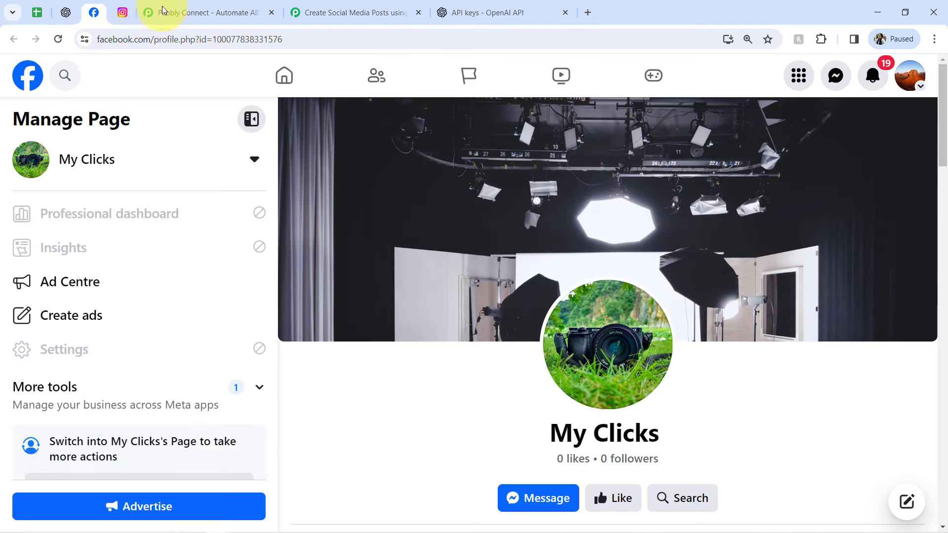
{"action": "left_click_drag", "start_coordinate": [508, 419], "coordinate": [688, 434]}
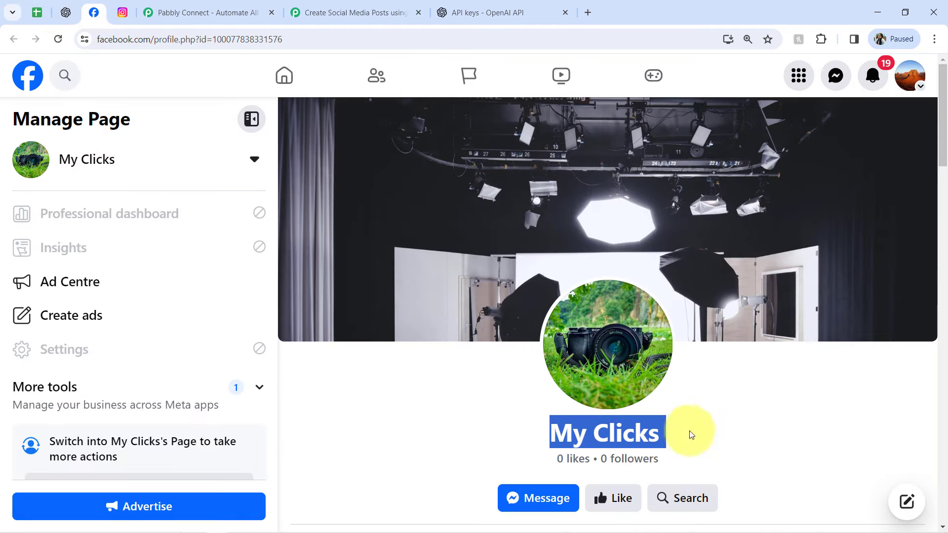
Return to the Pabbly Connect workflow and set the Page of the Facebook photo post to My Clicks.
{"action": "left_click", "coordinate": [361, 5]}
{"action": "left_click", "coordinate": [289, 240]}
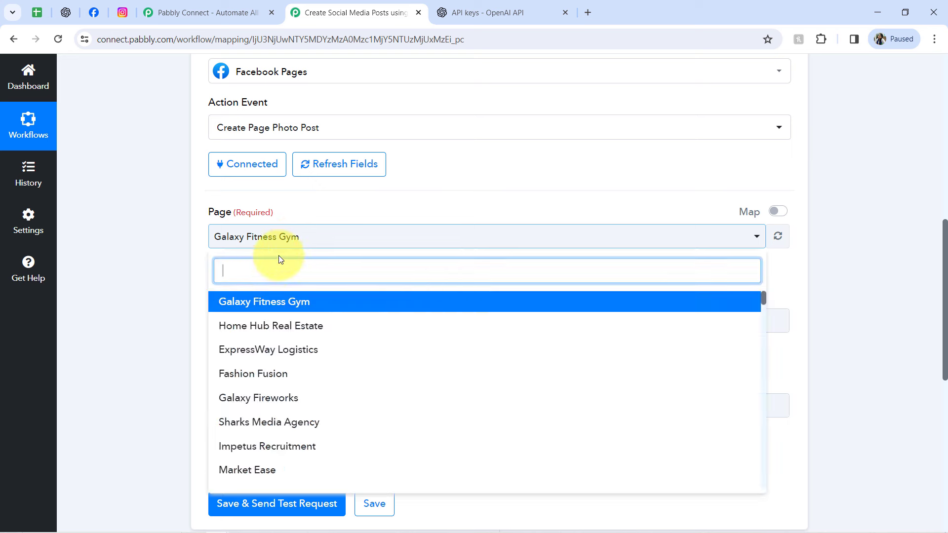
{"action": "type", "text": "my cl"}
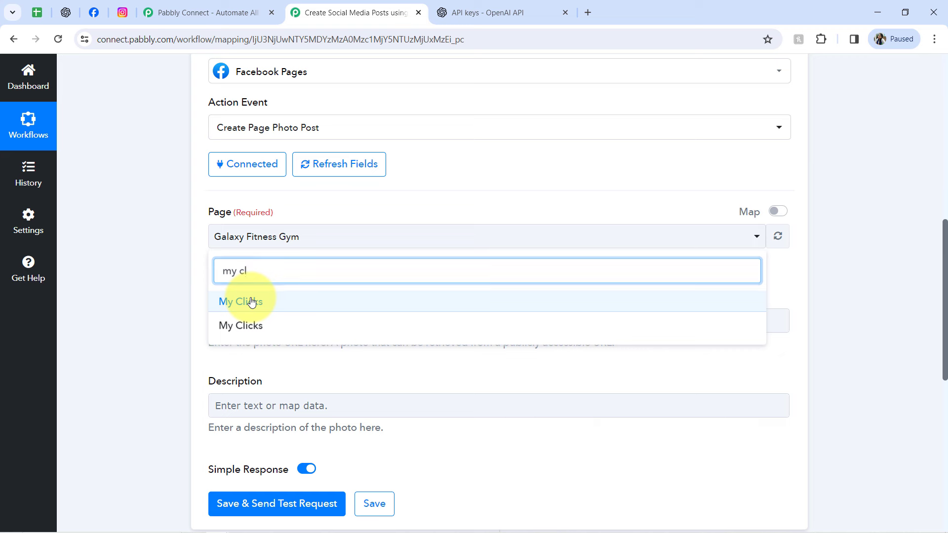
{"action": "left_click", "coordinate": [251, 302]}
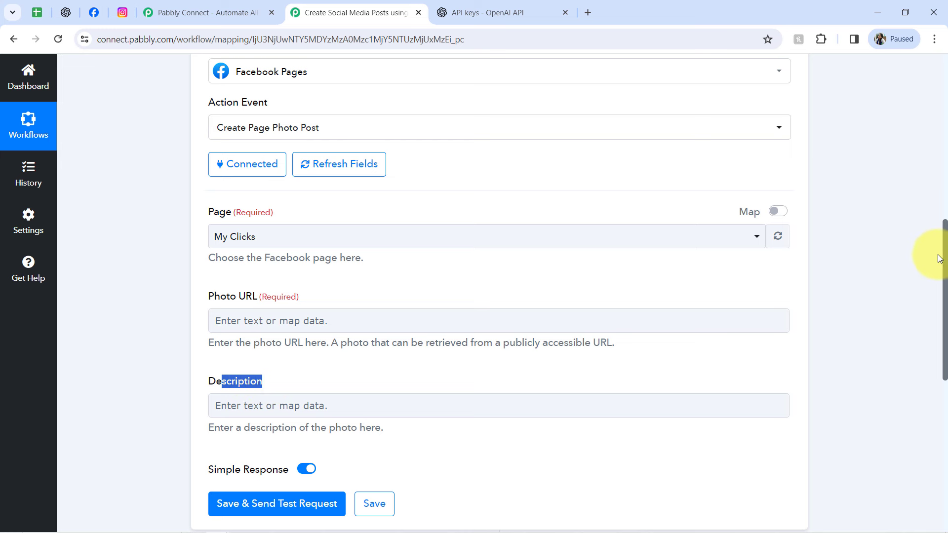
Map the ChatGPT response's Choices 0 Message Content into the Description of the Facebook photo post.
{"action": "left_click_drag", "start_coordinate": [945, 254], "coordinate": [945, 319]}
{"action": "left_click", "coordinate": [253, 215]}
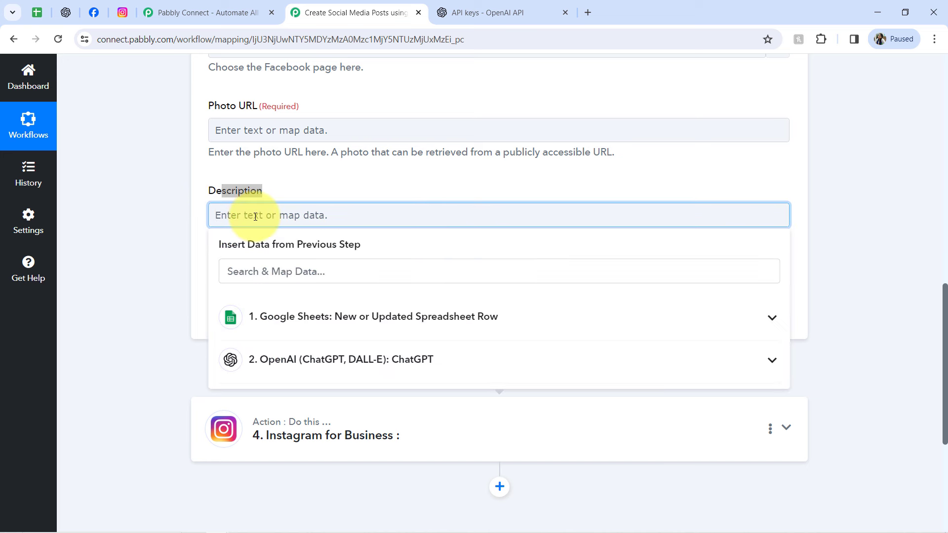
{"action": "left_click", "coordinate": [265, 360]}
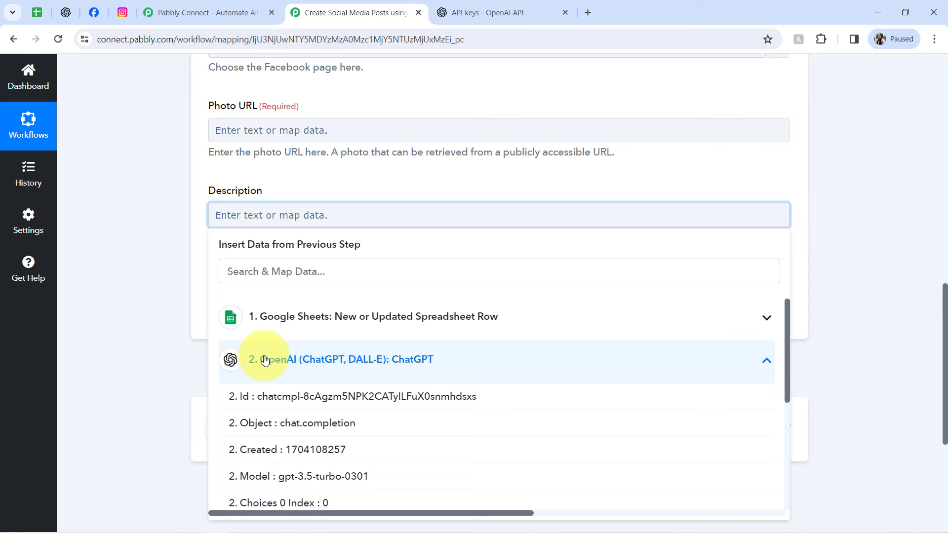
{"action": "left_click_drag", "start_coordinate": [787, 323], "coordinate": [795, 417]}
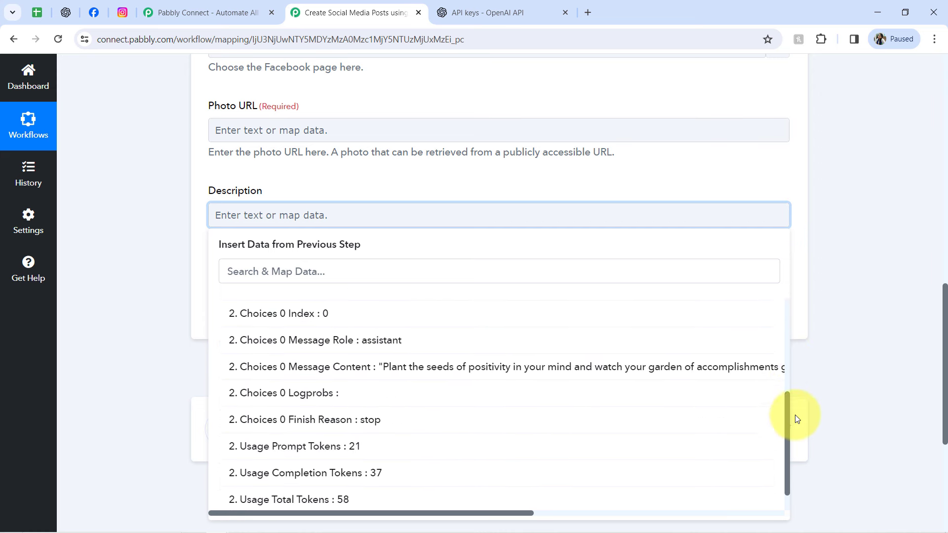
{"action": "left_click", "coordinate": [423, 365]}
{"action": "left_click", "coordinate": [121, 227]}
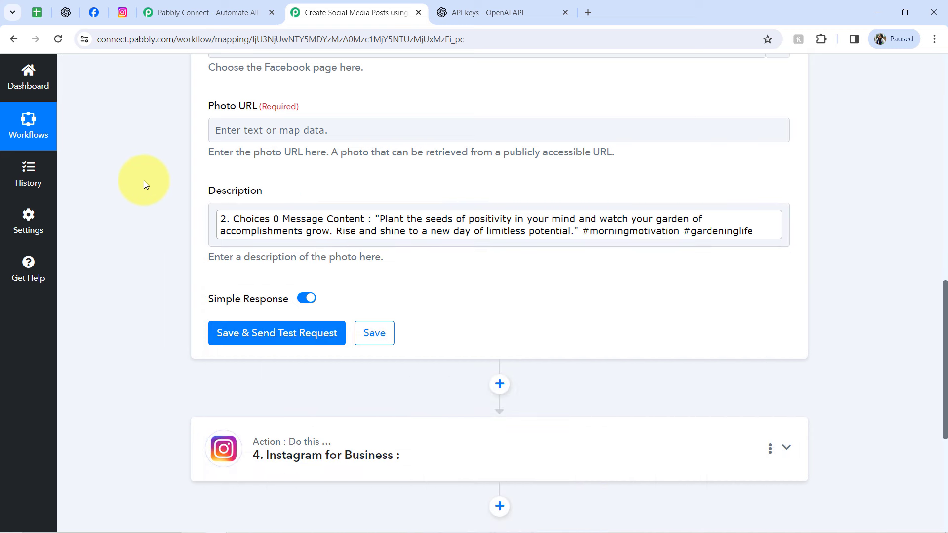
Map the Image URL from the Google Sheets row into the Photo URL of the Facebook photo post.
{"action": "left_click", "coordinate": [248, 131]}
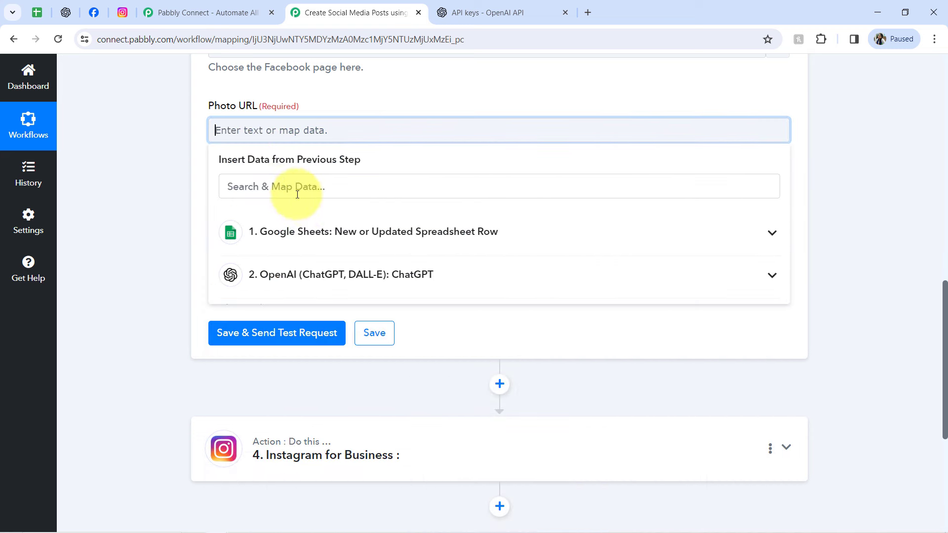
{"action": "left_click", "coordinate": [293, 246]}
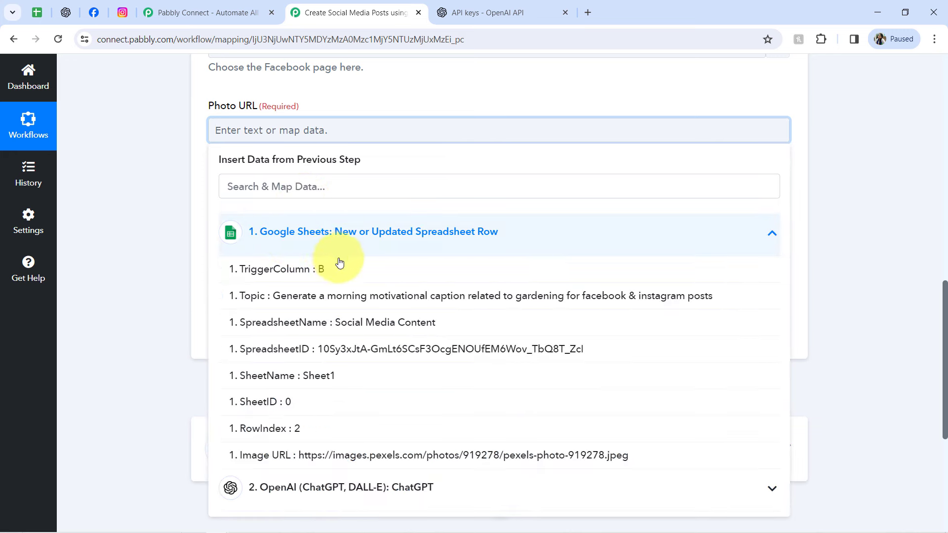
{"action": "left_click", "coordinate": [321, 454]}
{"action": "left_click", "coordinate": [130, 245]}
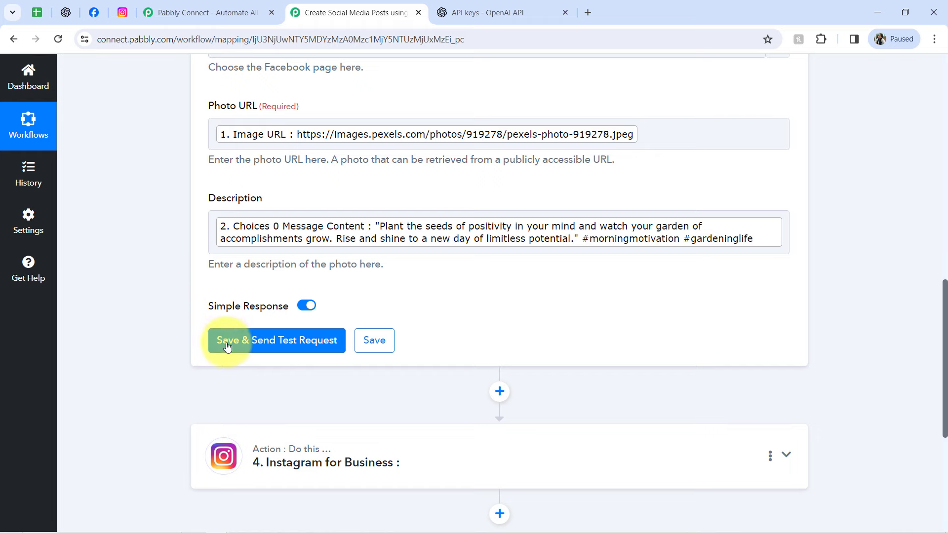
Switch to Facebook and look at the existing posts on the My Clicks page.
{"action": "left_click", "coordinate": [87, 16]}
{"action": "left_click_drag", "start_coordinate": [943, 147], "coordinate": [943, 402]}
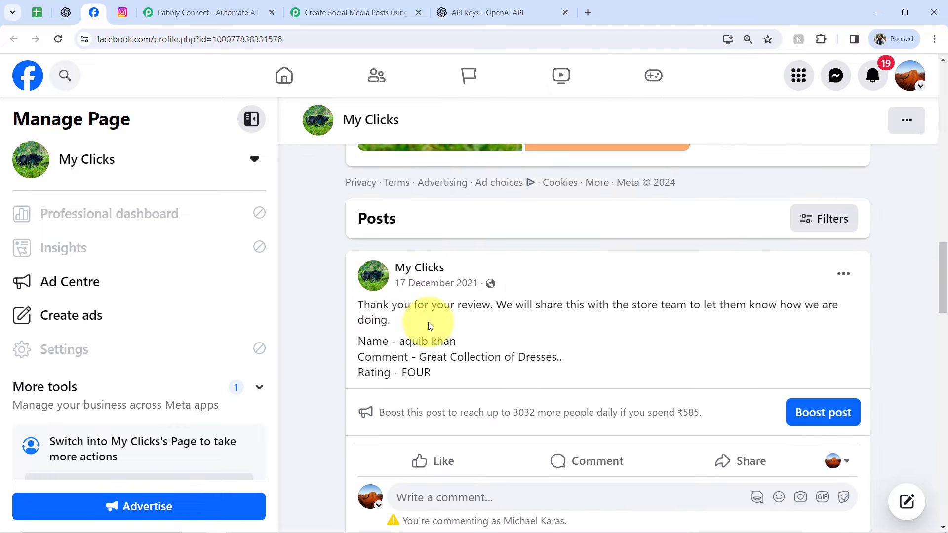
Return to the Pabbly Connect workflow, save the Facebook photo post step with a test request, and review the response.
{"action": "left_click", "coordinate": [323, 12]}
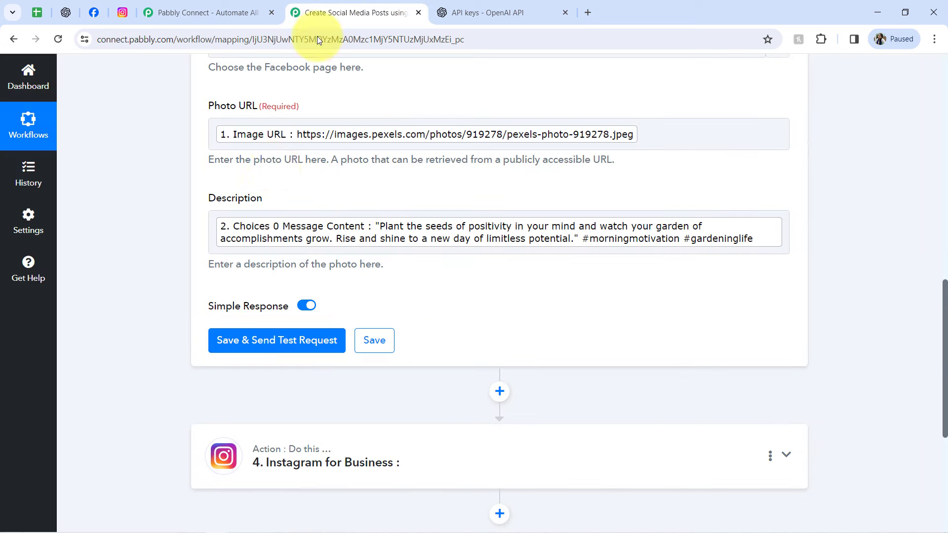
{"action": "left_click", "coordinate": [251, 339]}
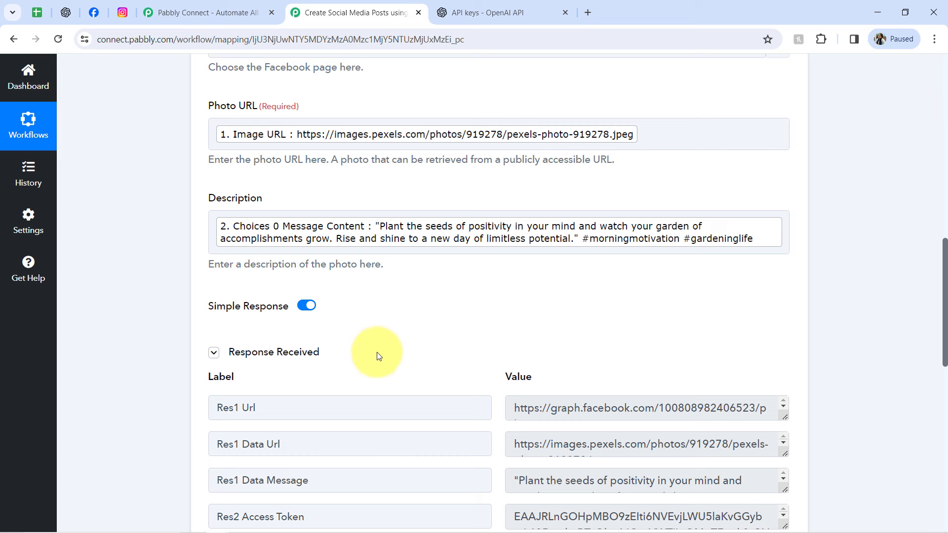
{"action": "left_click_drag", "start_coordinate": [944, 249], "coordinate": [943, 302]}
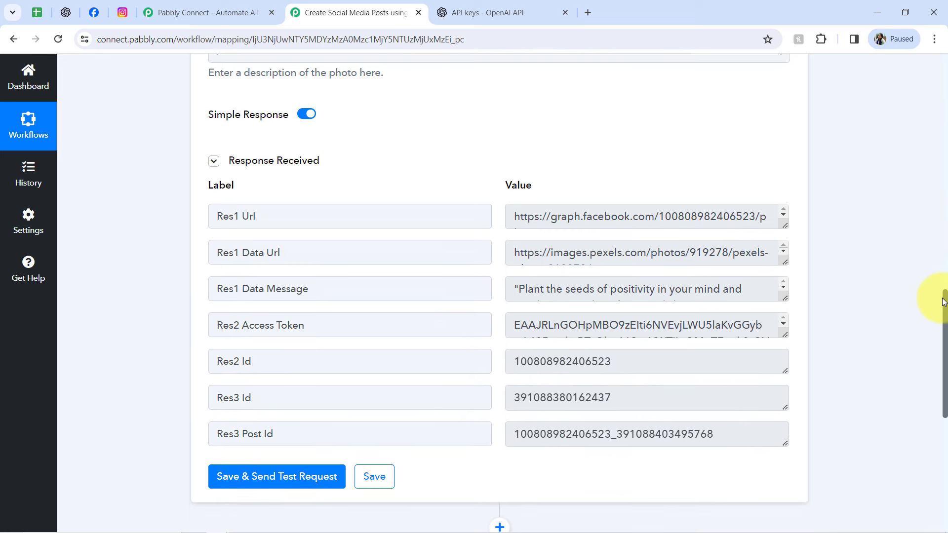
Reload the My Clicks page on Facebook and examine the caption and photo of the newest post.
{"action": "left_click", "coordinate": [85, 11]}
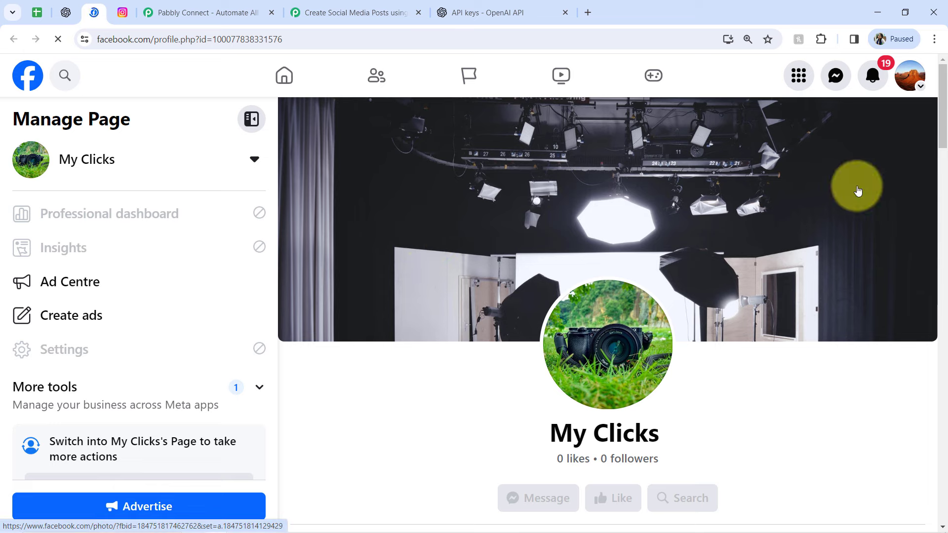
{"action": "left_click_drag", "start_coordinate": [943, 127], "coordinate": [943, 348]}
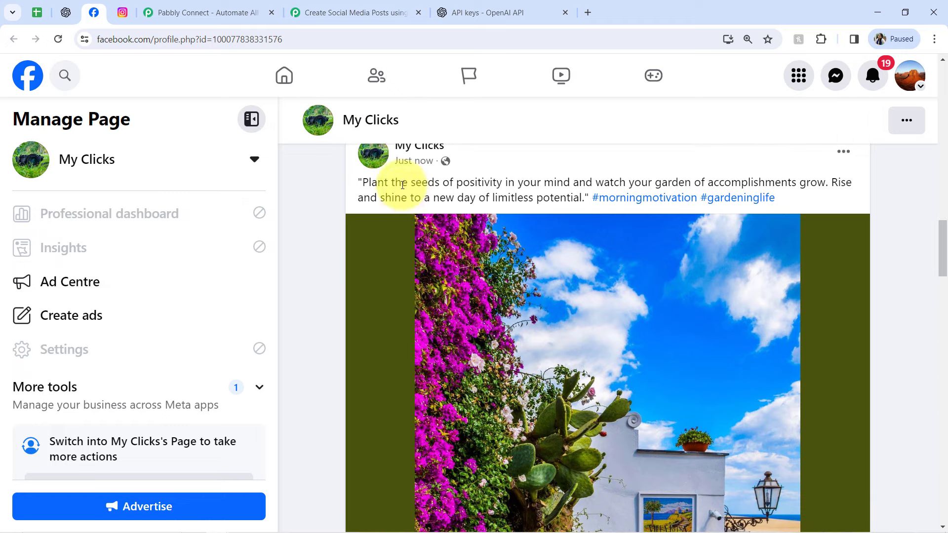
{"action": "triple_click", "coordinate": [381, 184]}
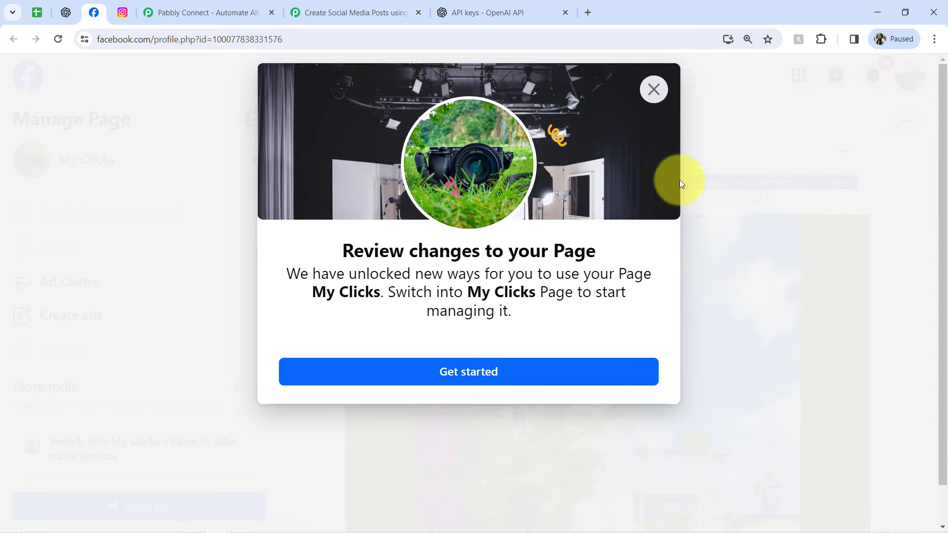
{"action": "left_click", "coordinate": [688, 136]}
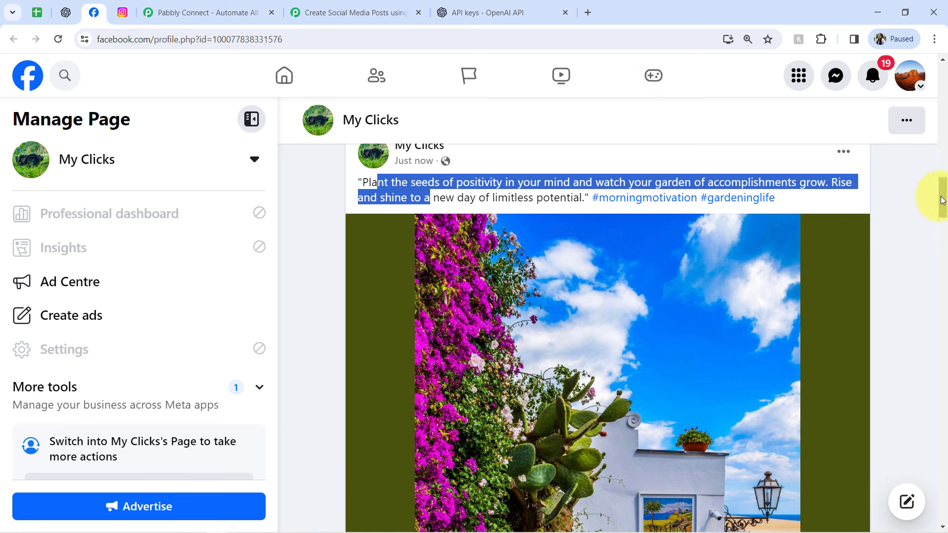
{"action": "left_click_drag", "start_coordinate": [942, 200], "coordinate": [935, 183]}
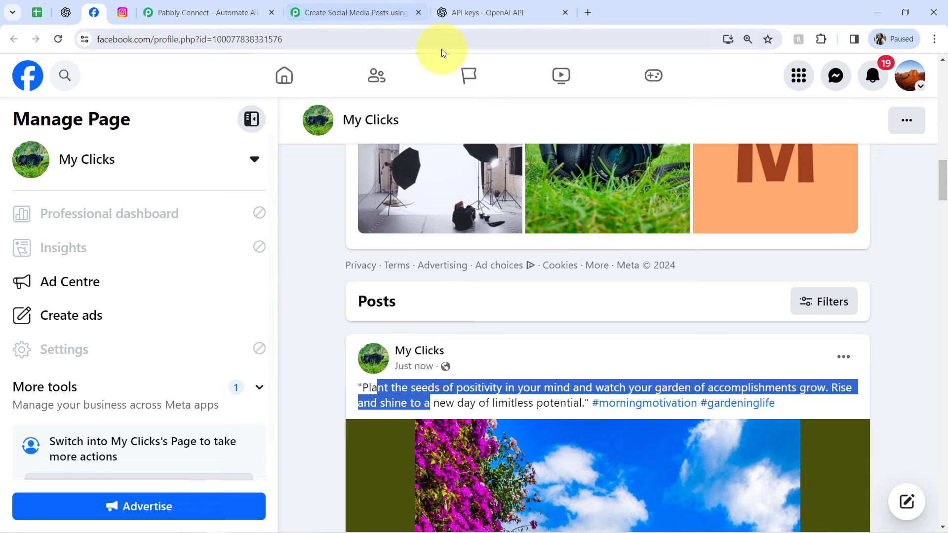
Return to the Pabbly Connect workflow and set the action event of the Instagram for Business step to Publish Photo.
{"action": "left_click", "coordinate": [338, 4]}
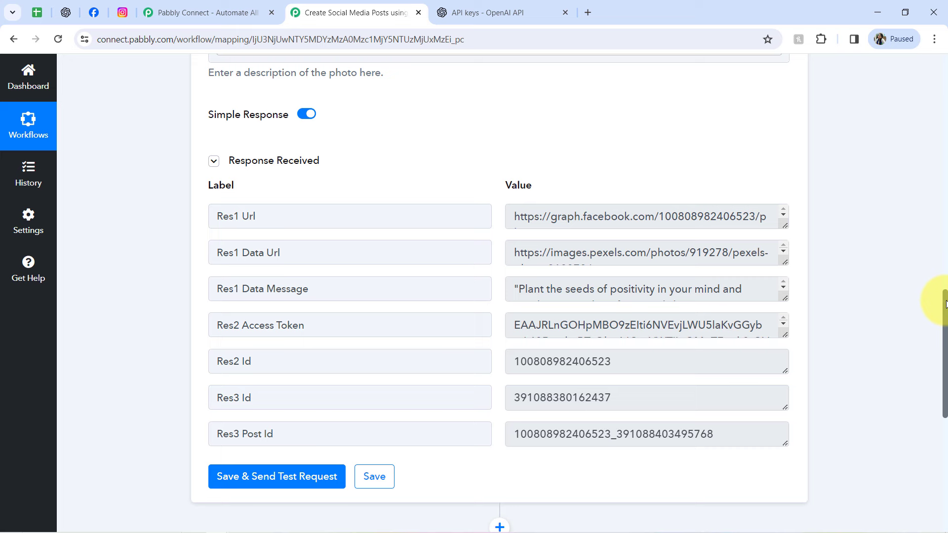
{"action": "left_click_drag", "start_coordinate": [943, 305], "coordinate": [933, 420]}
{"action": "left_click", "coordinate": [380, 191]}
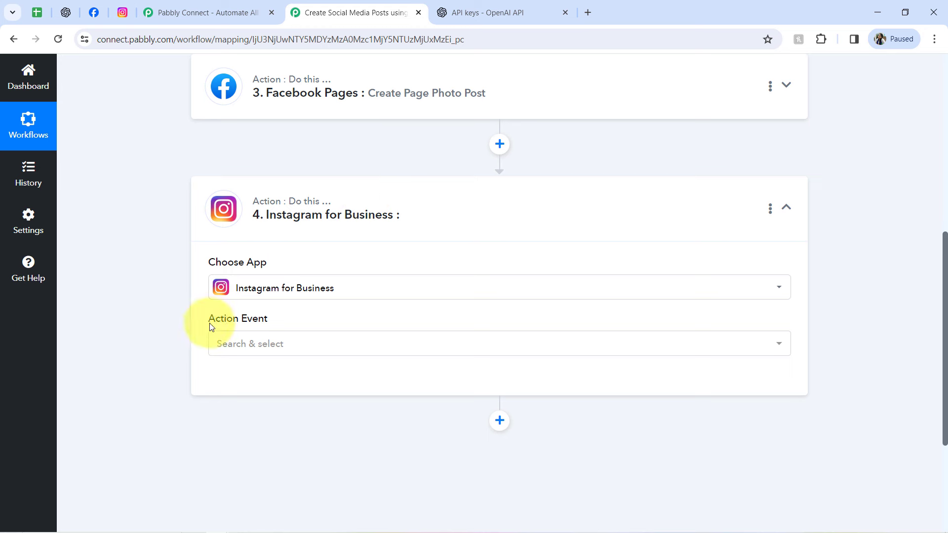
{"action": "left_click", "coordinate": [235, 349]}
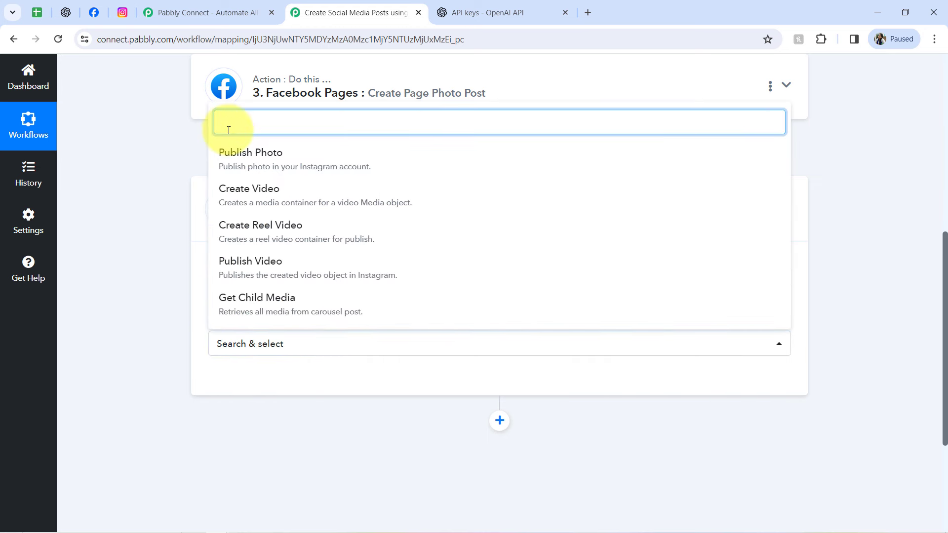
{"action": "left_click", "coordinate": [228, 169]}
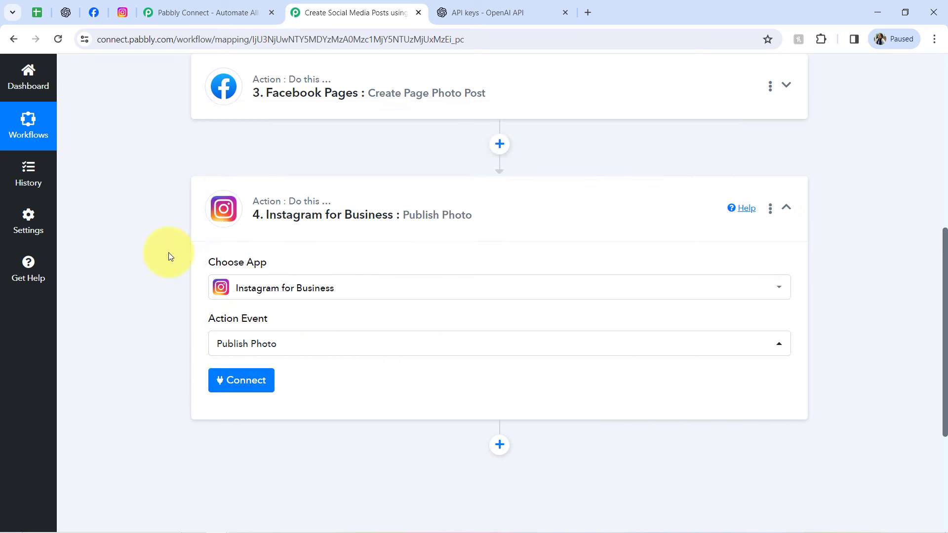
Connect the Instagram for Business step through a new connection and acknowledge the authorization.
{"action": "left_click", "coordinate": [228, 386]}
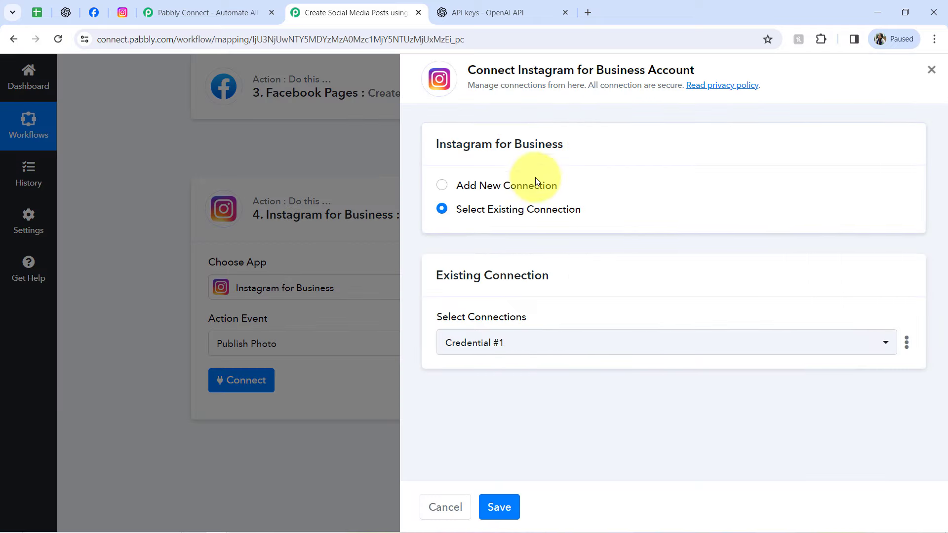
{"action": "left_click", "coordinate": [519, 190]}
{"action": "left_click", "coordinate": [493, 325]}
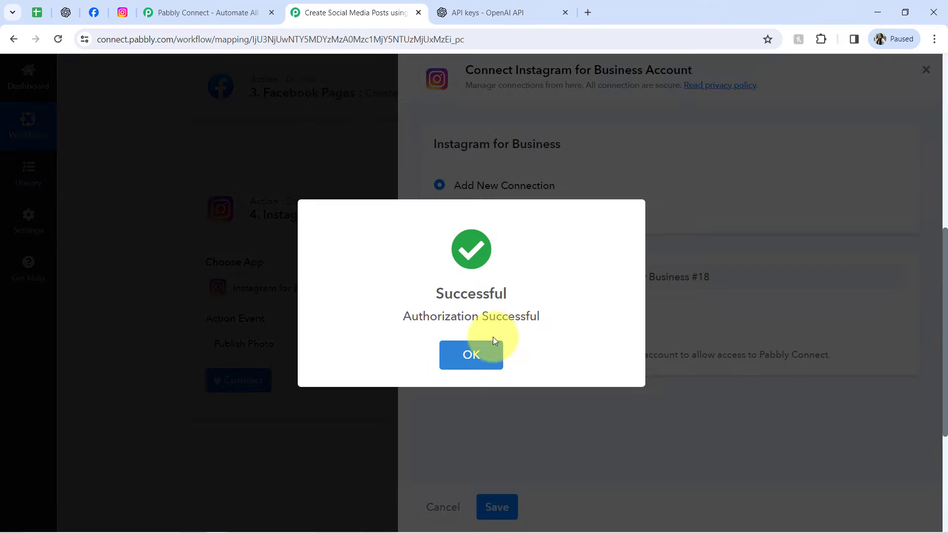
{"action": "left_click", "coordinate": [492, 344]}
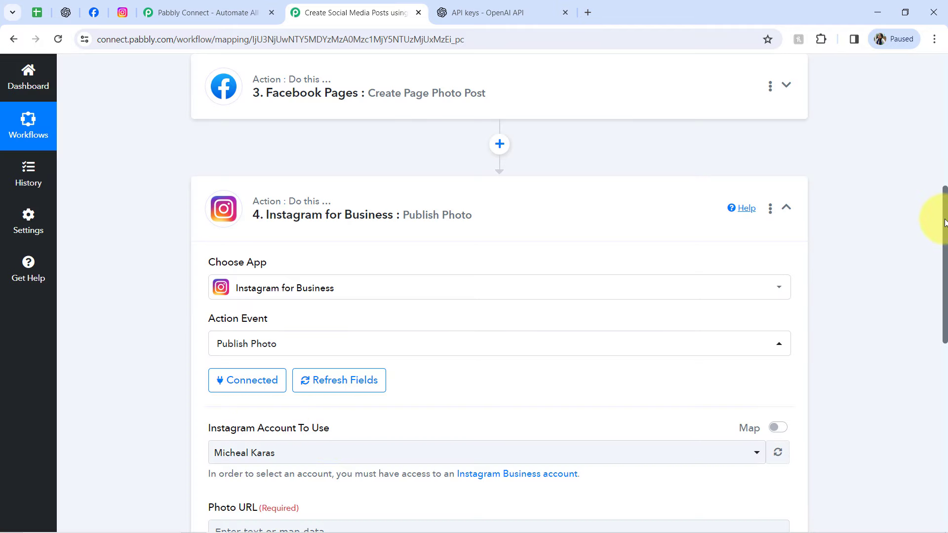
Look at the accounts offered for the Instagram photo, and check the target account's profile name on Instagram.
{"action": "left_click_drag", "start_coordinate": [944, 222], "coordinate": [943, 301]}
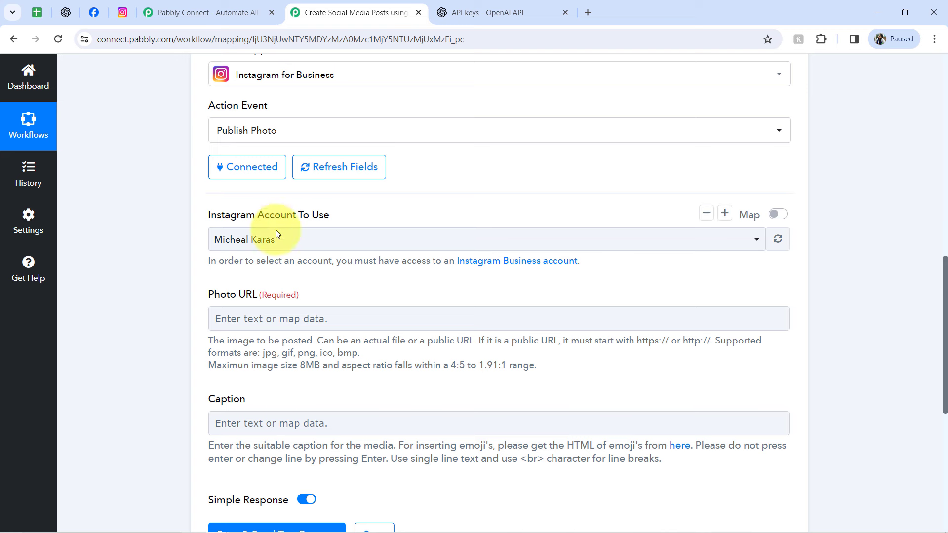
{"action": "left_click", "coordinate": [211, 233]}
{"action": "left_click", "coordinate": [210, 233]}
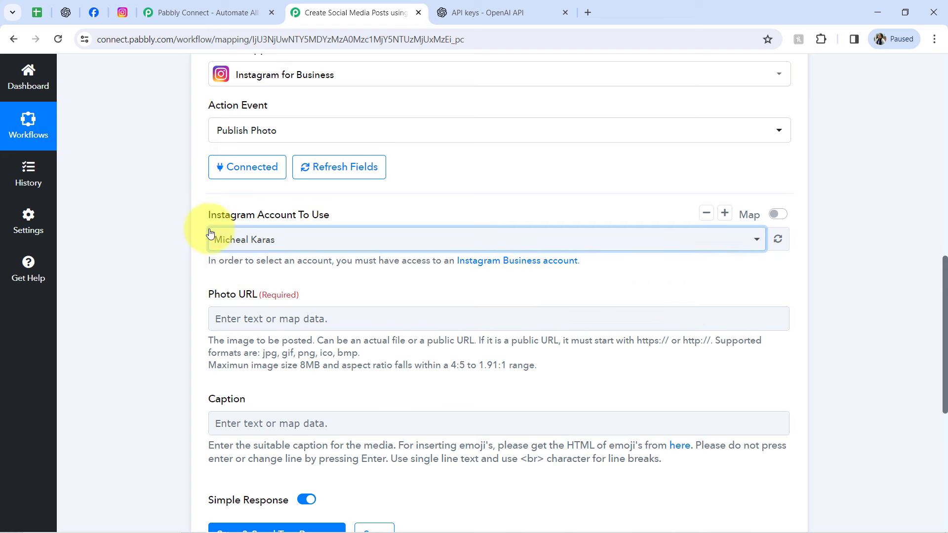
{"action": "left_click", "coordinate": [121, 12]}
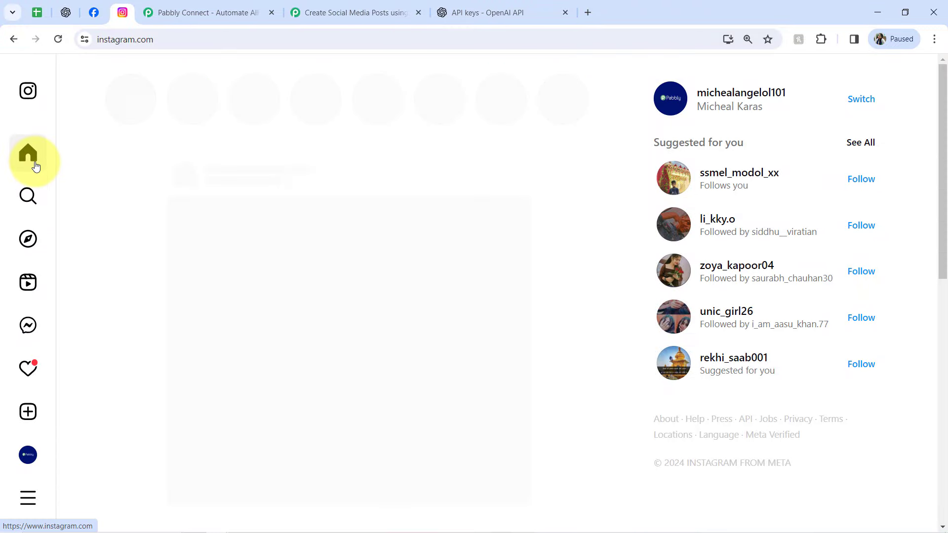
{"action": "left_click", "coordinate": [26, 461]}
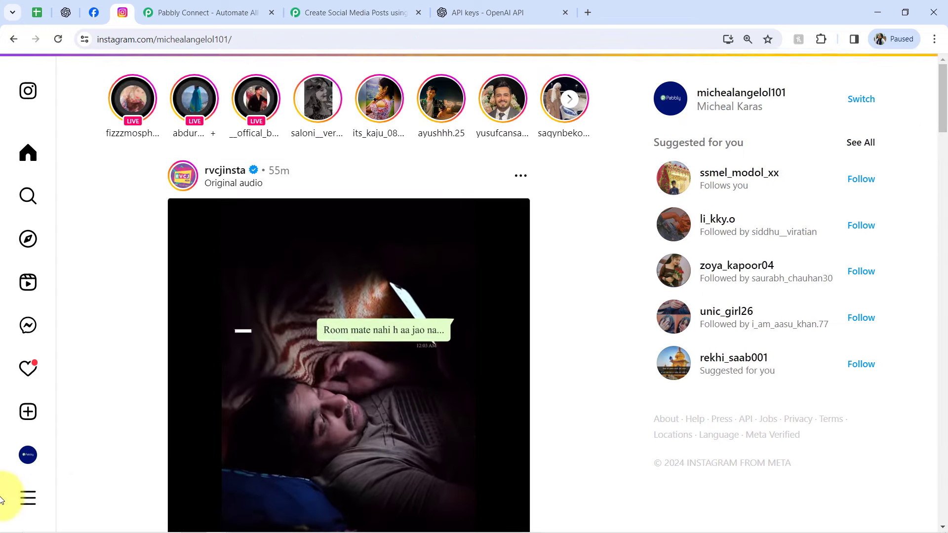
{"action": "left_click", "coordinate": [29, 498]}
{"action": "left_click", "coordinate": [360, 155]}
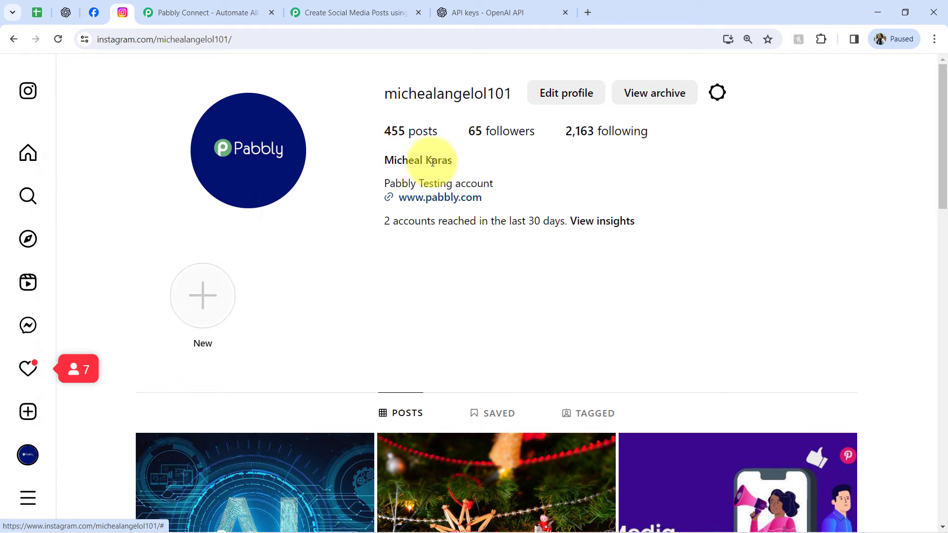
Return to the Pabbly Connect workflow and choose the matching profile as the Instagram Account To Use.
{"action": "left_click", "coordinate": [316, 12]}
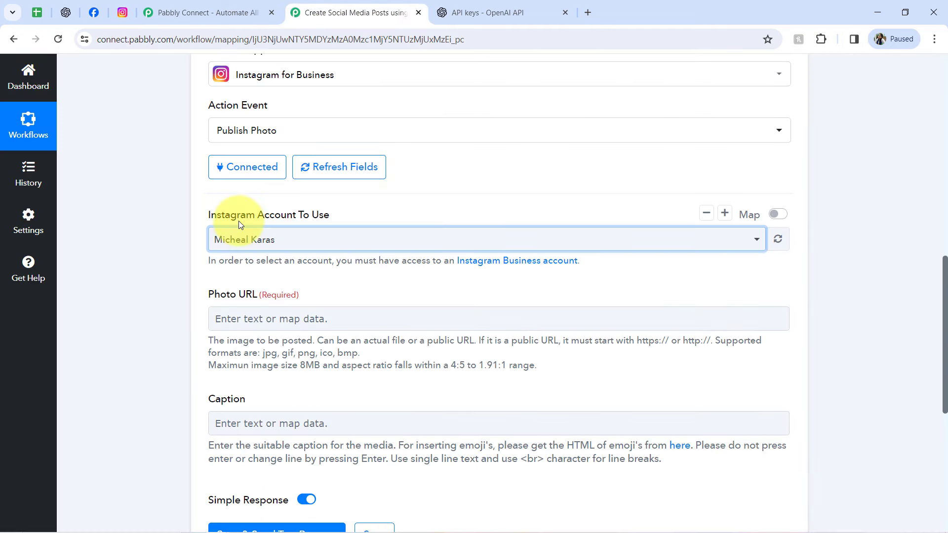
{"action": "left_click", "coordinate": [220, 242]}
{"action": "left_click", "coordinate": [176, 262]}
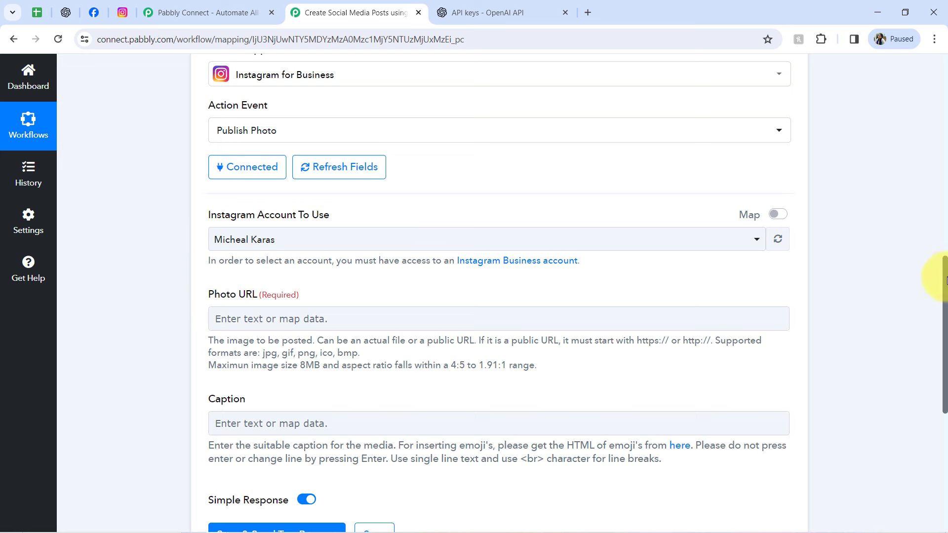
Map the Image URL from the Google Sheets row into the Photo URL of the Instagram photo.
{"action": "left_click_drag", "start_coordinate": [945, 282], "coordinate": [945, 329]}
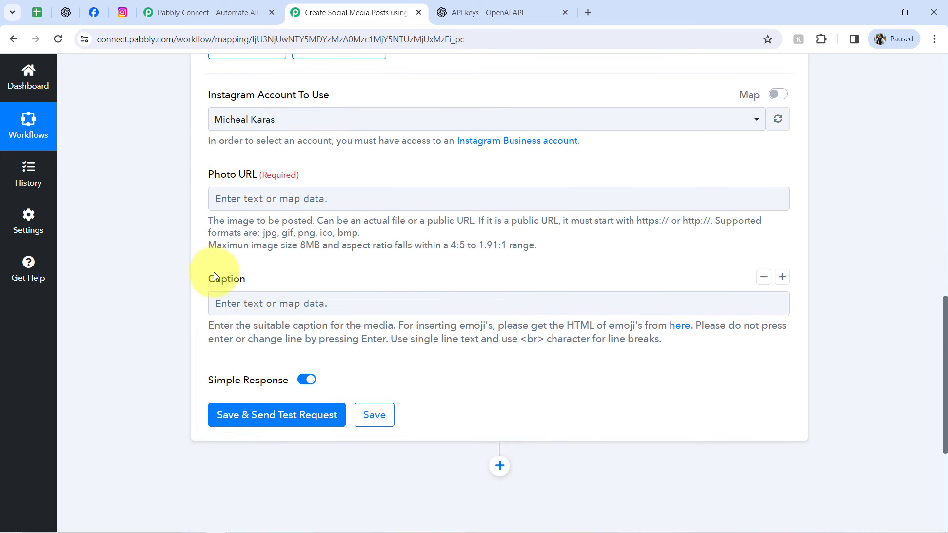
{"action": "left_click", "coordinate": [227, 198]}
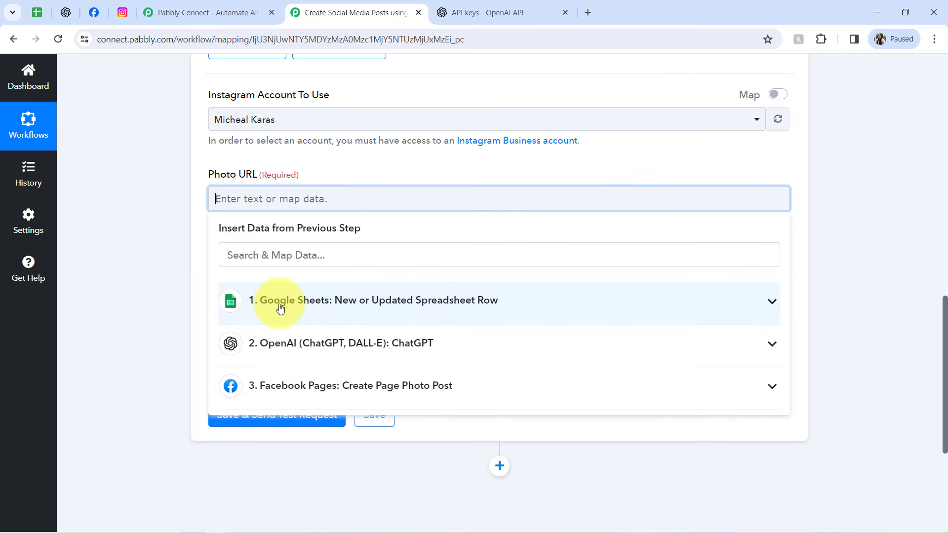
{"action": "left_click", "coordinate": [280, 308]}
{"action": "left_click", "coordinate": [270, 261]}
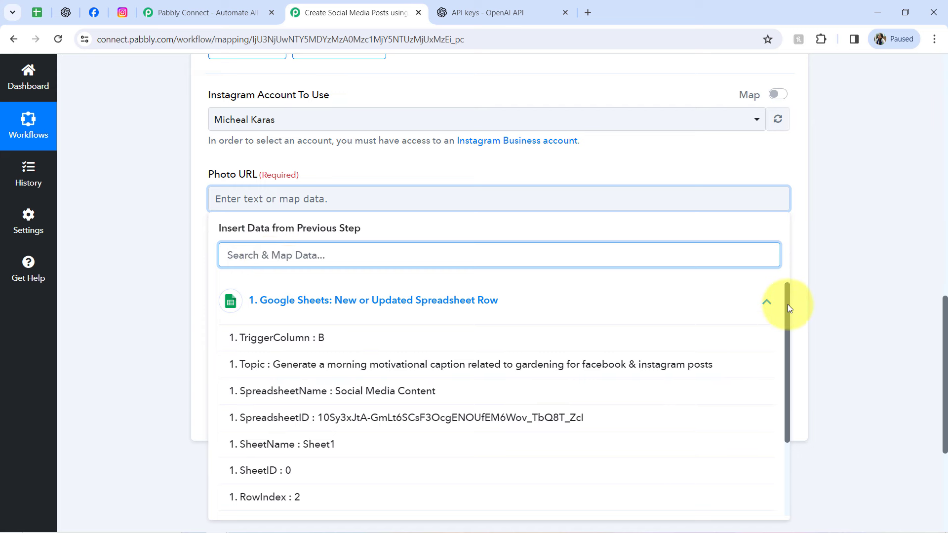
{"action": "left_click_drag", "start_coordinate": [787, 304], "coordinate": [776, 352]}
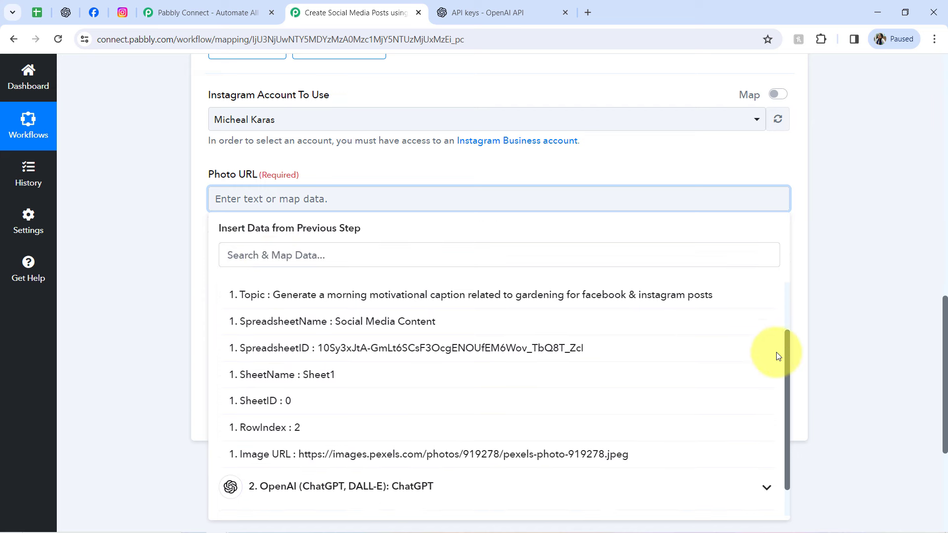
{"action": "left_click", "coordinate": [358, 452]}
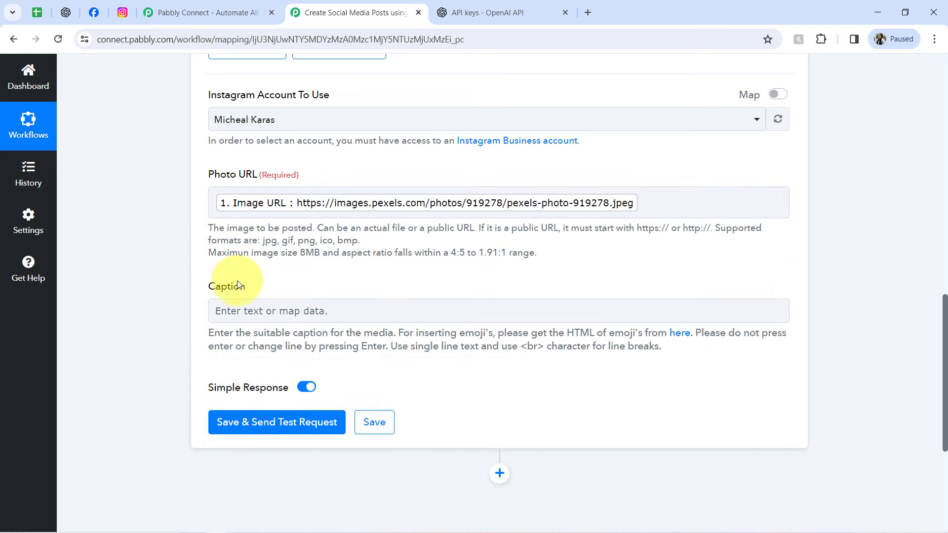
Map ChatGPT's Choices 0 Message Content into the Instagram photo's Caption, then save the step and send a test request.
{"action": "left_click", "coordinate": [222, 312]}
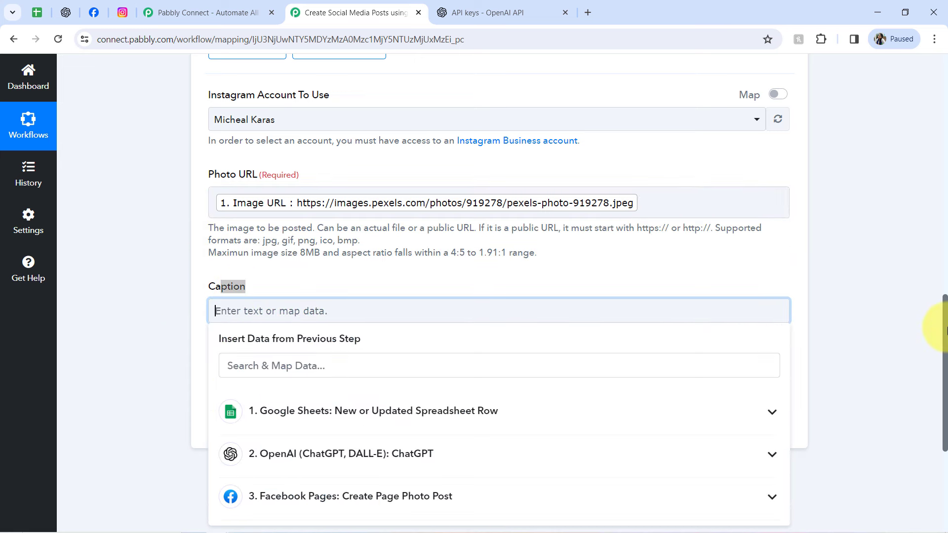
{"action": "left_click_drag", "start_coordinate": [944, 356], "coordinate": [925, 423]}
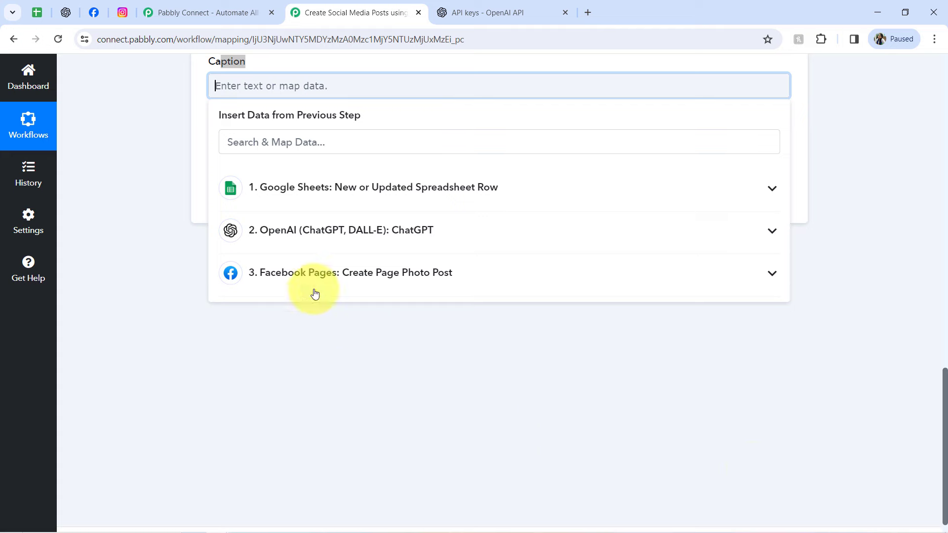
{"action": "left_click", "coordinate": [307, 243]}
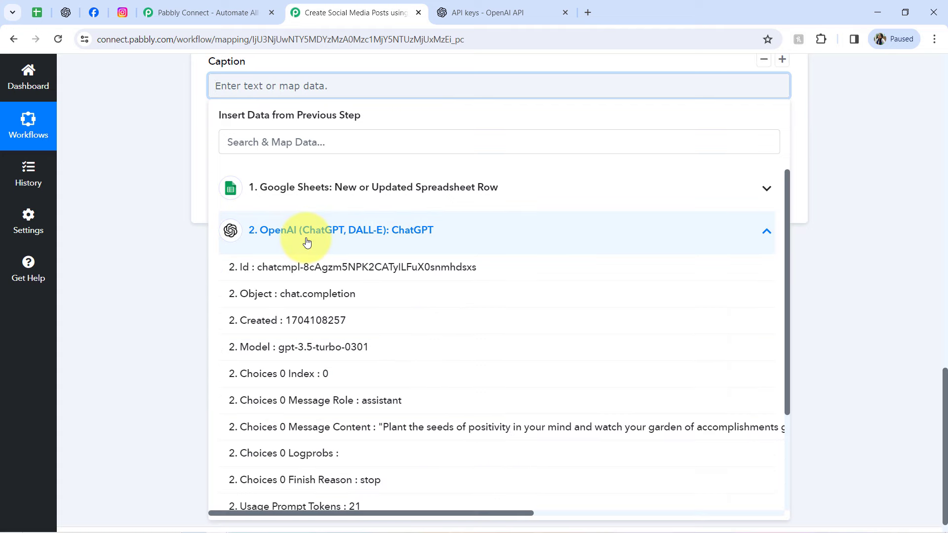
{"action": "left_click", "coordinate": [296, 427]}
{"action": "left_click", "coordinate": [96, 202]}
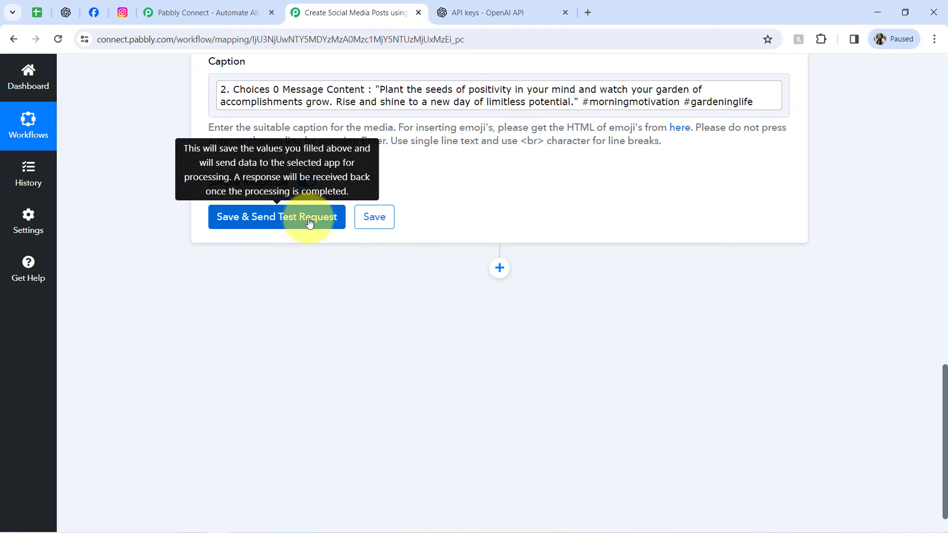
{"action": "left_click", "coordinate": [317, 222]}
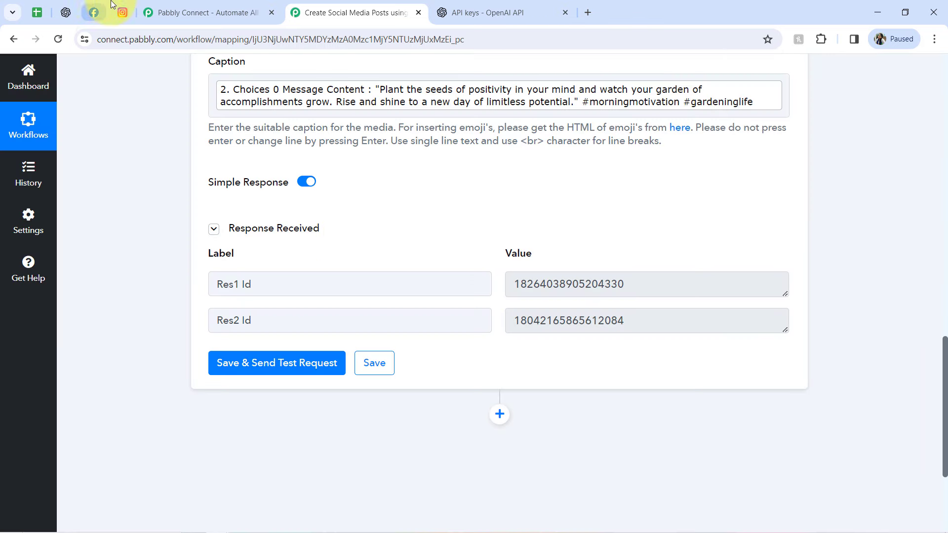
Refresh the Instagram profile and examine the newest post's photo and caption.
{"action": "left_click", "coordinate": [122, 10]}
{"action": "left_click", "coordinate": [64, 35]}
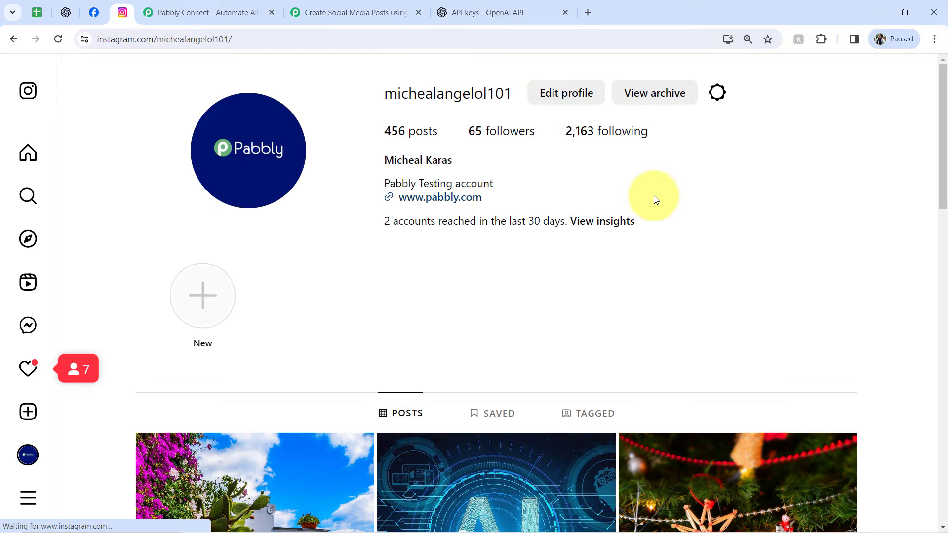
{"action": "left_click_drag", "start_coordinate": [942, 117], "coordinate": [938, 211]}
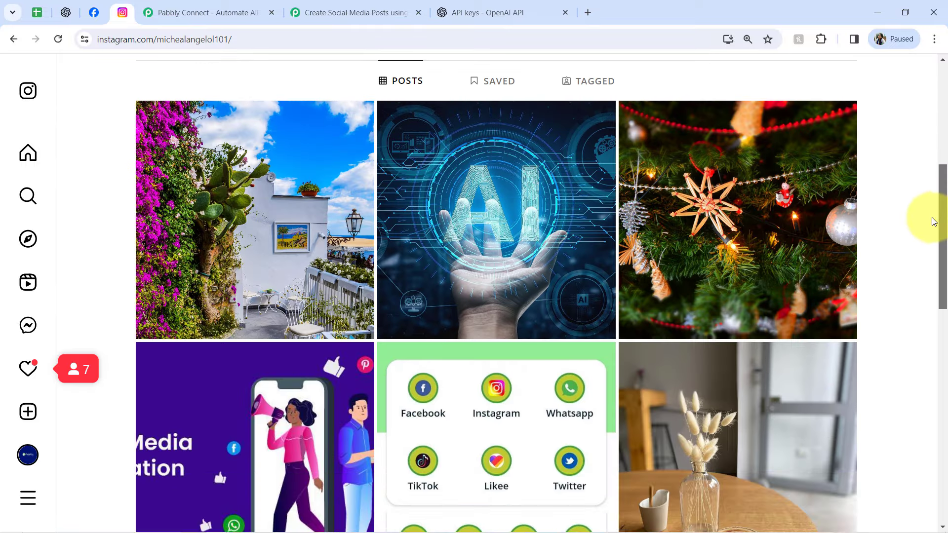
{"action": "left_click", "coordinate": [211, 274]}
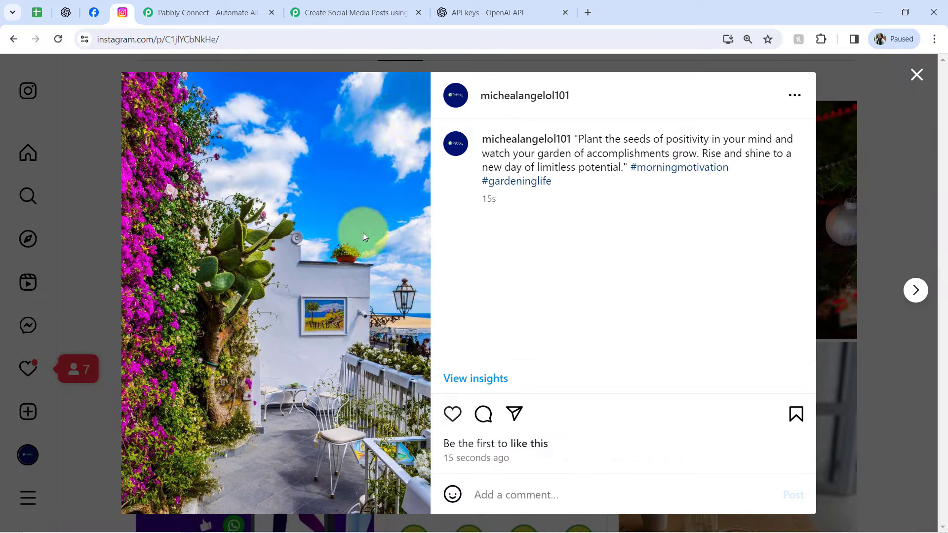
{"action": "left_click_drag", "start_coordinate": [596, 142], "coordinate": [566, 168]}
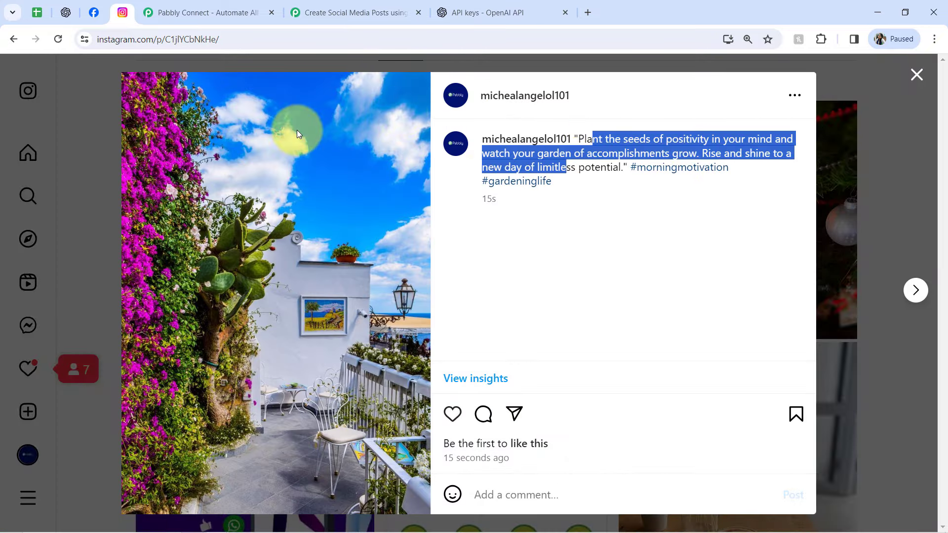
{"action": "left_click", "coordinate": [917, 77]}
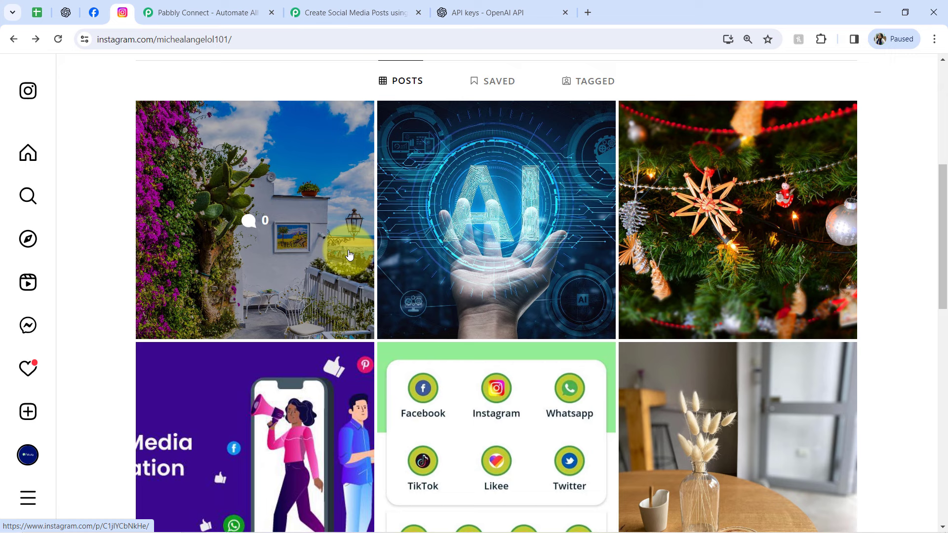
{"action": "left_click", "coordinate": [319, 13]}
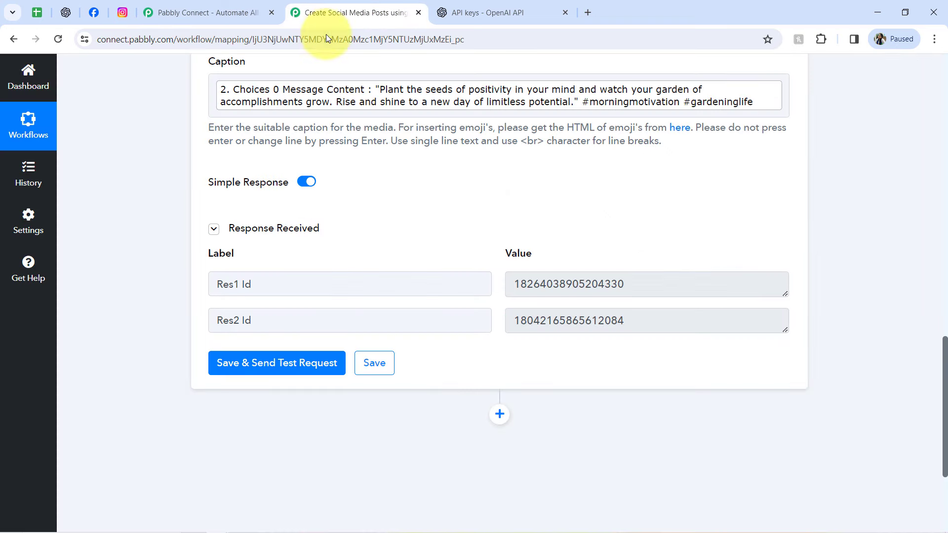
{"action": "scroll", "coordinate": [944, 345], "scroll_direction": "down", "scroll_amount": 2}
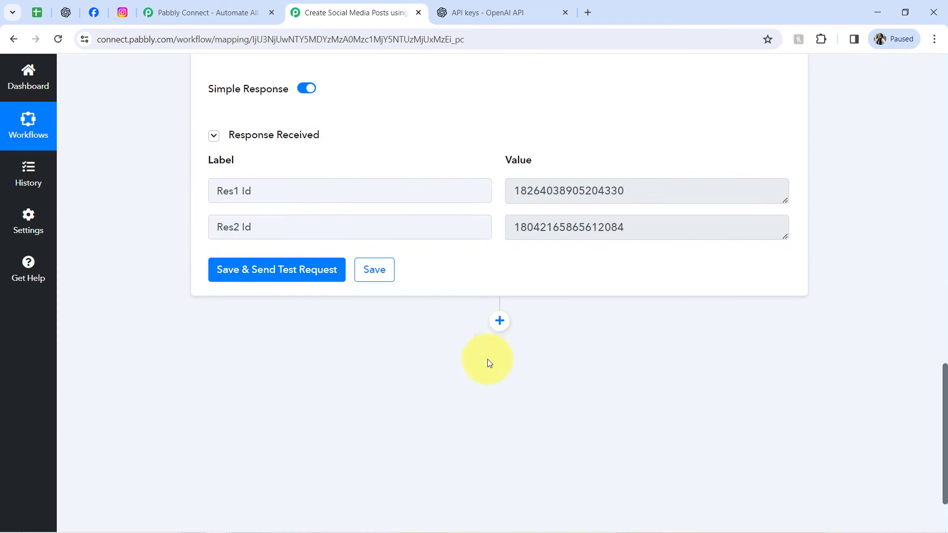
{"action": "left_click", "coordinate": [500, 324]}
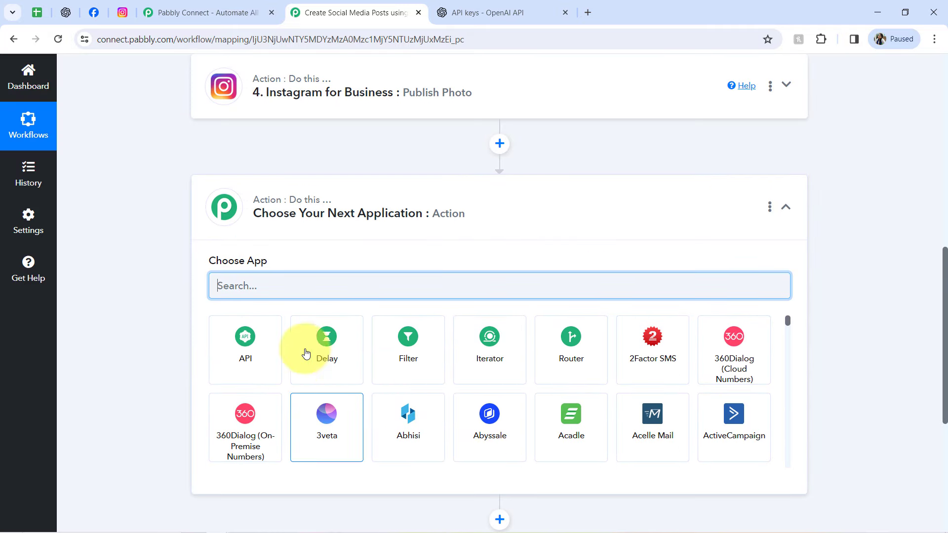
{"action": "left_click", "coordinate": [769, 209]}
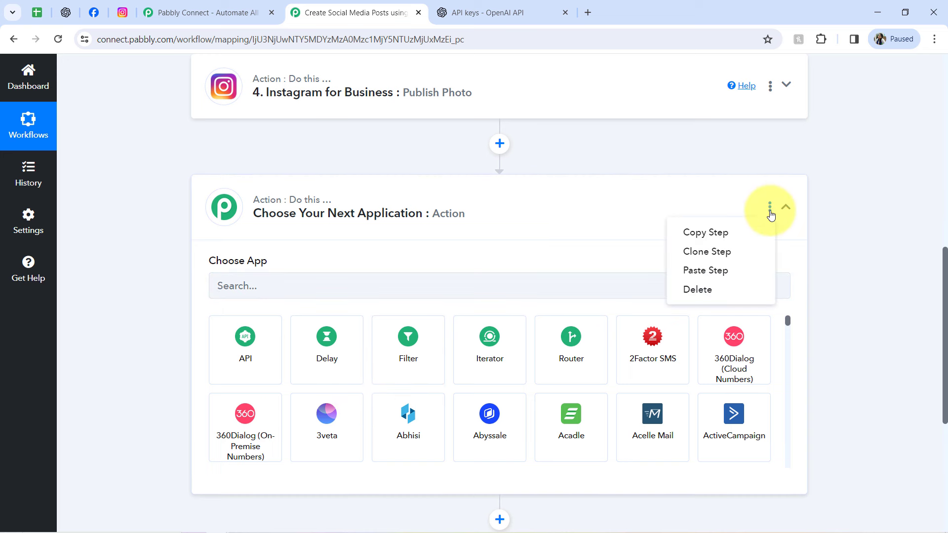
{"action": "left_click", "coordinate": [696, 291]}
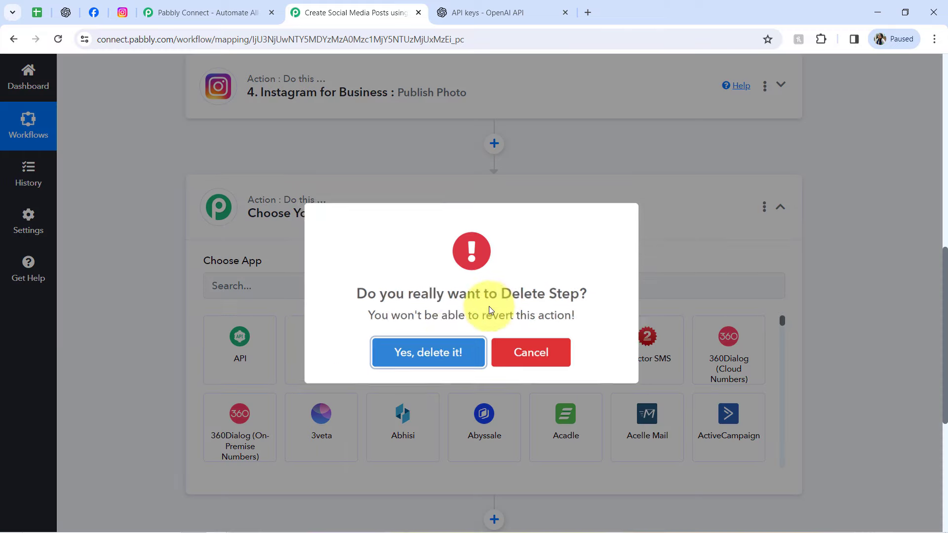
{"action": "left_click", "coordinate": [434, 354]}
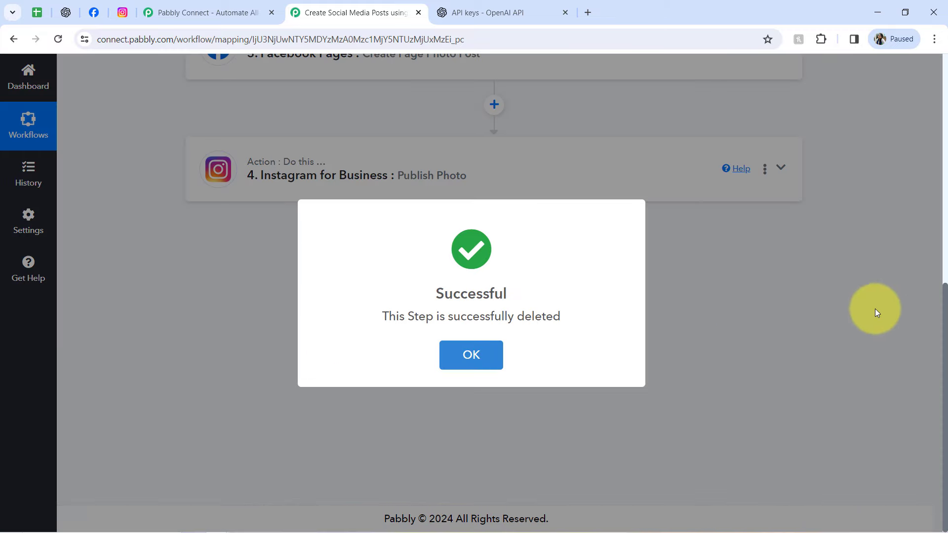
{"action": "left_click", "coordinate": [473, 353]}
Look over the workflow from its Google Sheets trigger and close the OpenAI API keys page.
{"action": "left_click_drag", "start_coordinate": [944, 359], "coordinate": [923, 96]}
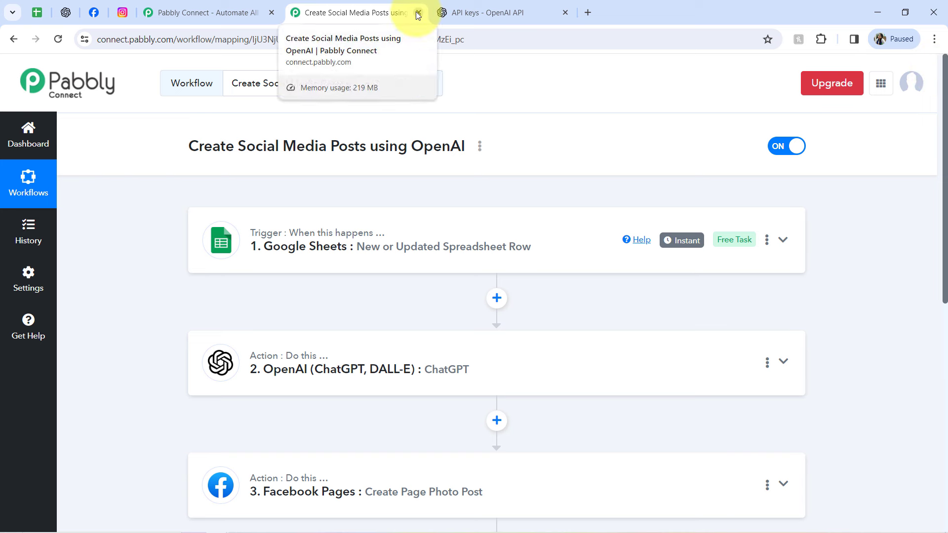
{"action": "left_click", "coordinate": [564, 15]}
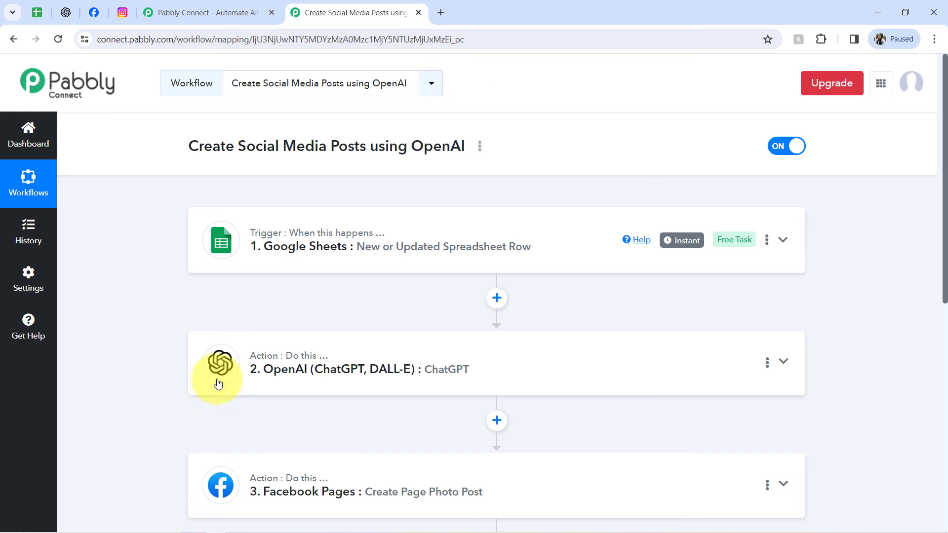
{"action": "left_click", "coordinate": [37, 13]}
{"action": "left_click_drag", "start_coordinate": [202, 258], "coordinate": [387, 259]}
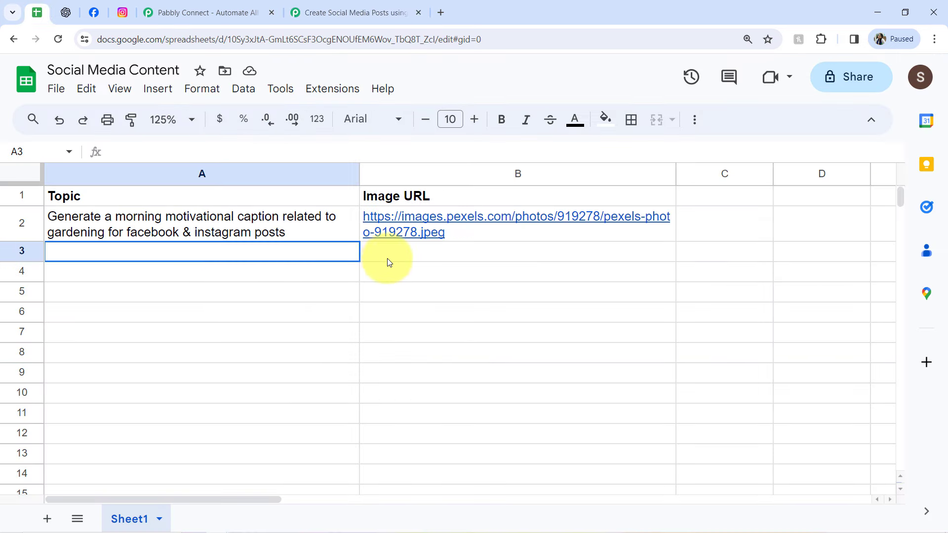
{"action": "left_click", "coordinate": [297, 342]}
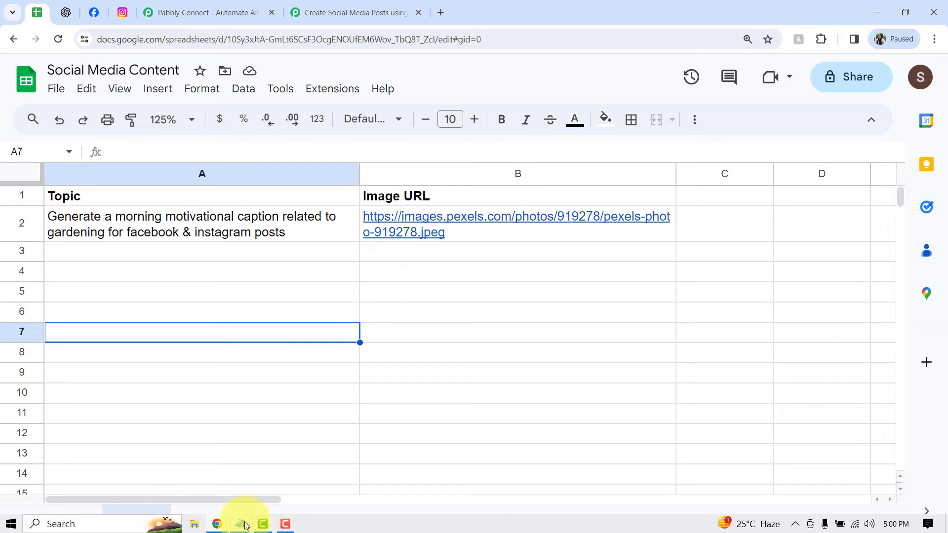
{"action": "mouse_move", "coordinate": [242, 527]}
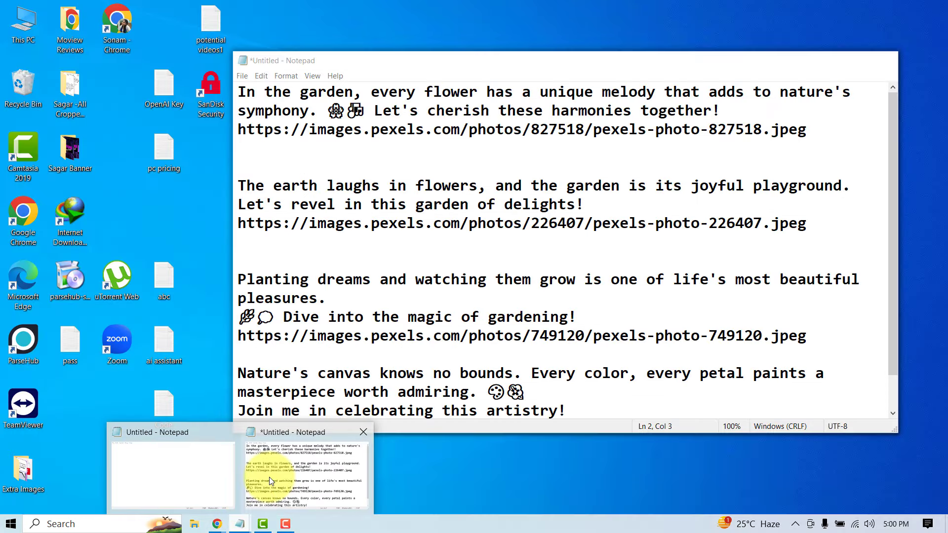
{"action": "left_click", "coordinate": [268, 476]}
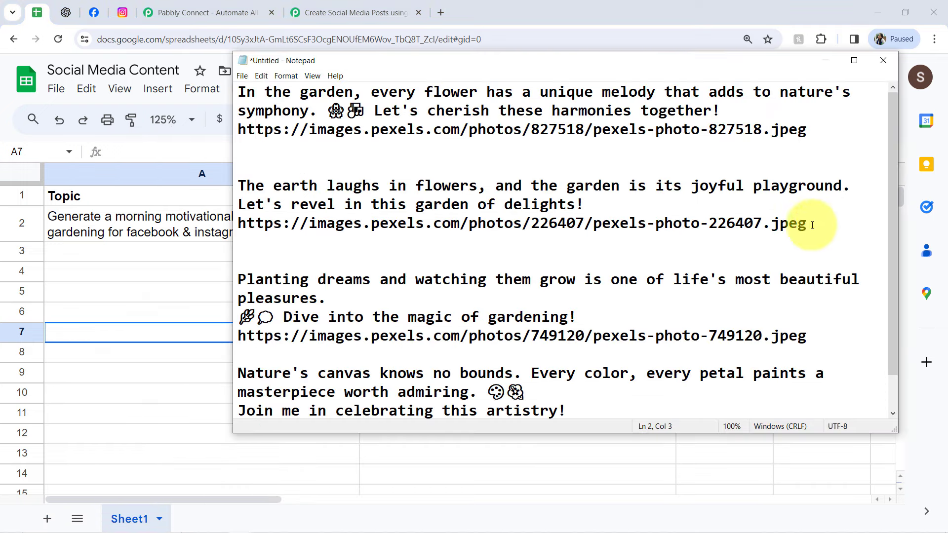
{"action": "left_click_drag", "start_coordinate": [808, 223], "coordinate": [211, 229]}
{"action": "key", "text": "ctrl+c"}
{"action": "left_click", "coordinate": [185, 254]}
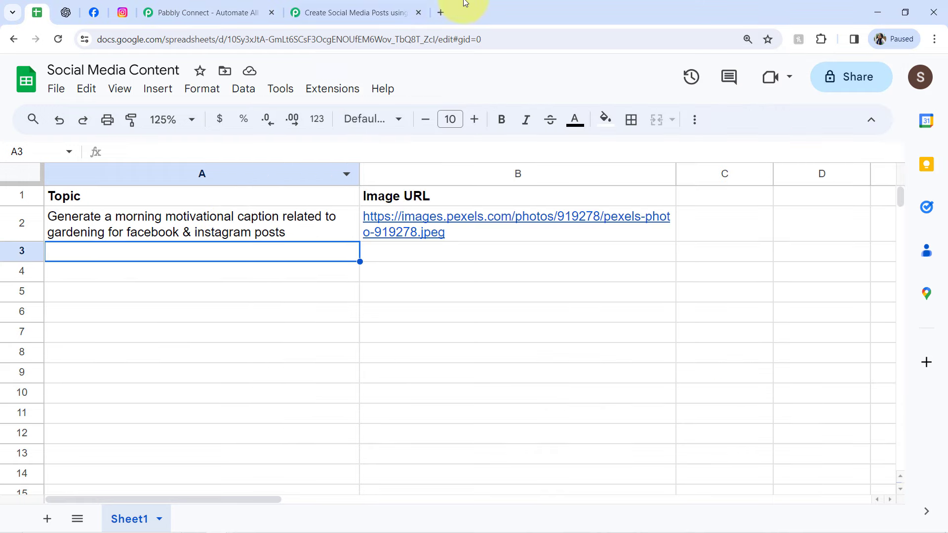
Open the copied image URL in a new browser tab to view the picture, copy its address and close it.
{"action": "left_click", "coordinate": [441, 15]}
{"action": "key", "text": "ctrl+v"}
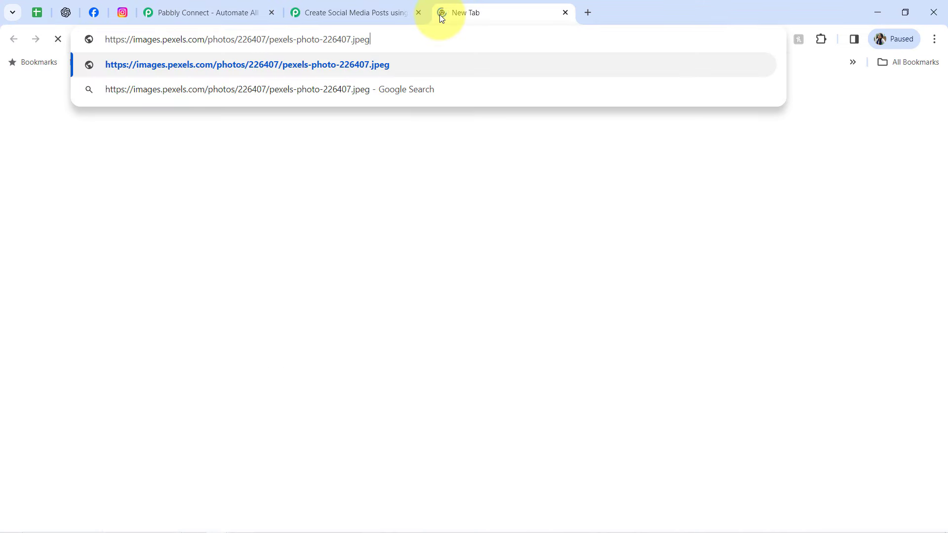
{"action": "key", "text": "Return"}
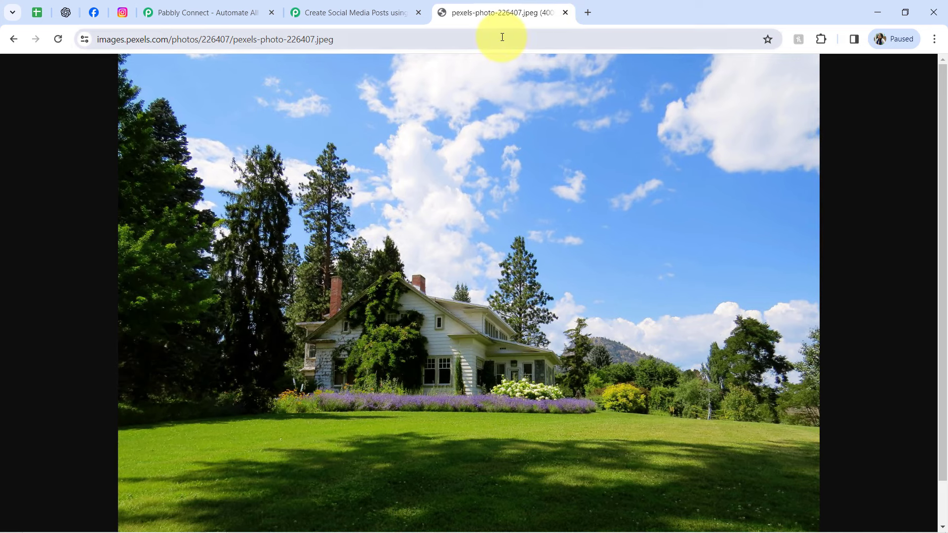
{"action": "key", "text": "ctrl+l"}
{"action": "key", "text": "ctrl+c"}
{"action": "left_click", "coordinate": [565, 13]}
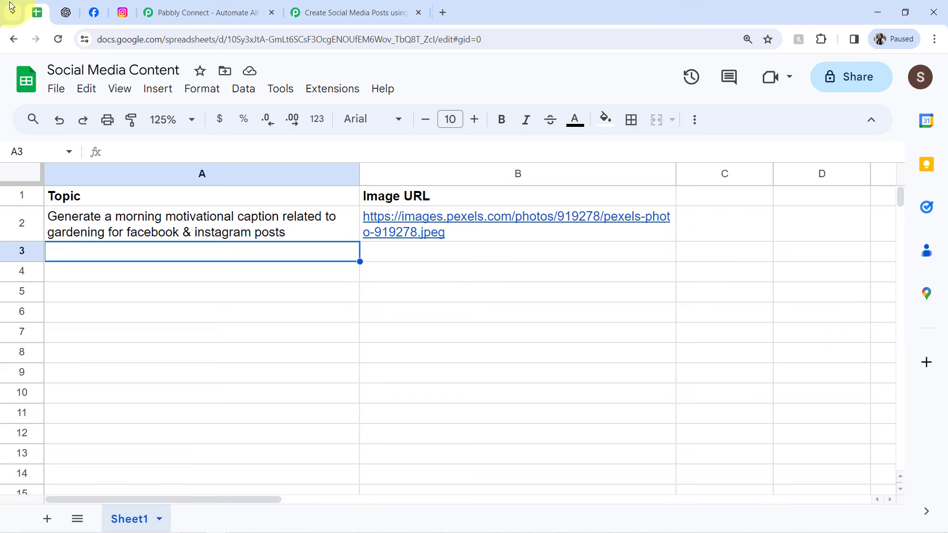
Enter "Generate a unique caption related to home interior & gardening to post on social media" as the topic in cell A3.
{"action": "double_click", "coordinate": [87, 254]}
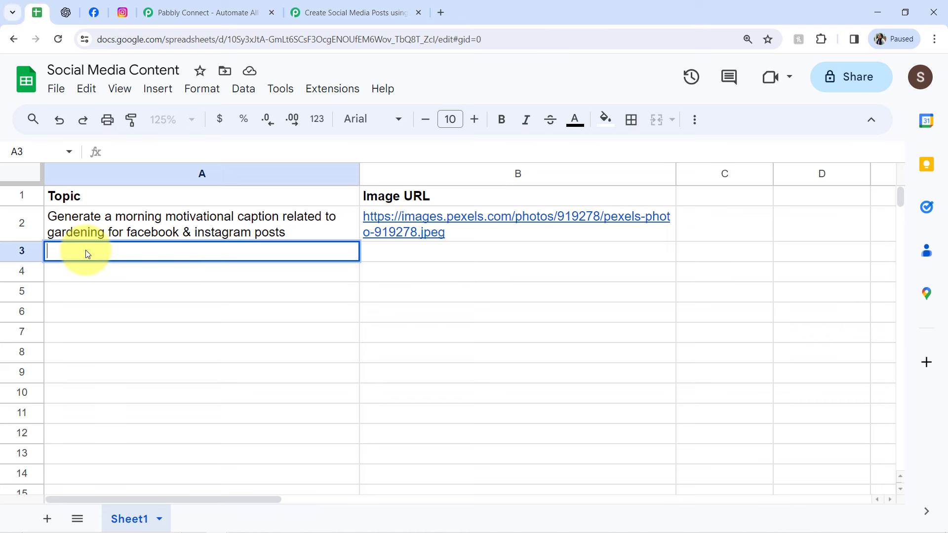
{"action": "type", "text": "Generate a unique caption related to home interior & gardening to post on social media"}
{"action": "key", "text": "Return"}
{"action": "left_click", "coordinate": [97, 268]}
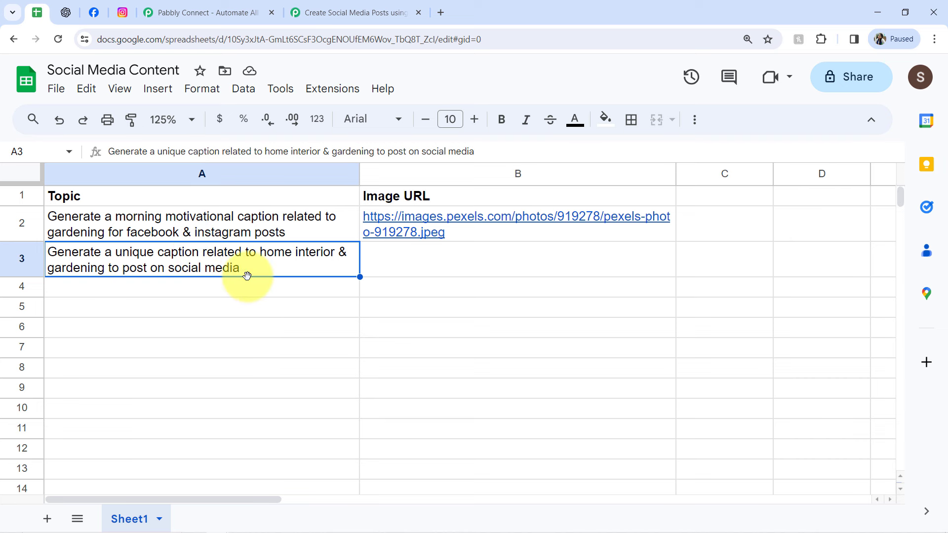
{"action": "left_click", "coordinate": [464, 267]}
{"action": "double_click", "coordinate": [464, 267]}
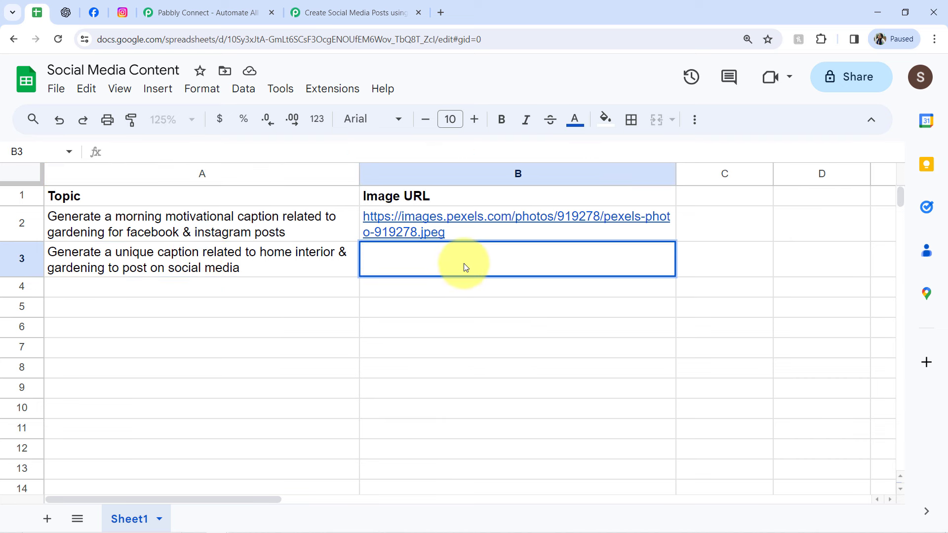
{"action": "key", "text": "ctrl+v"}
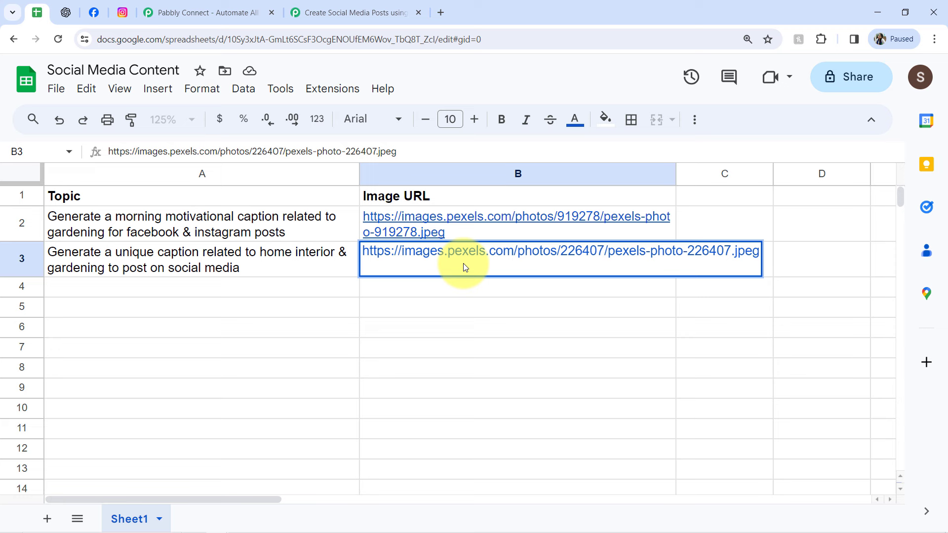
{"action": "key", "text": "Return"}
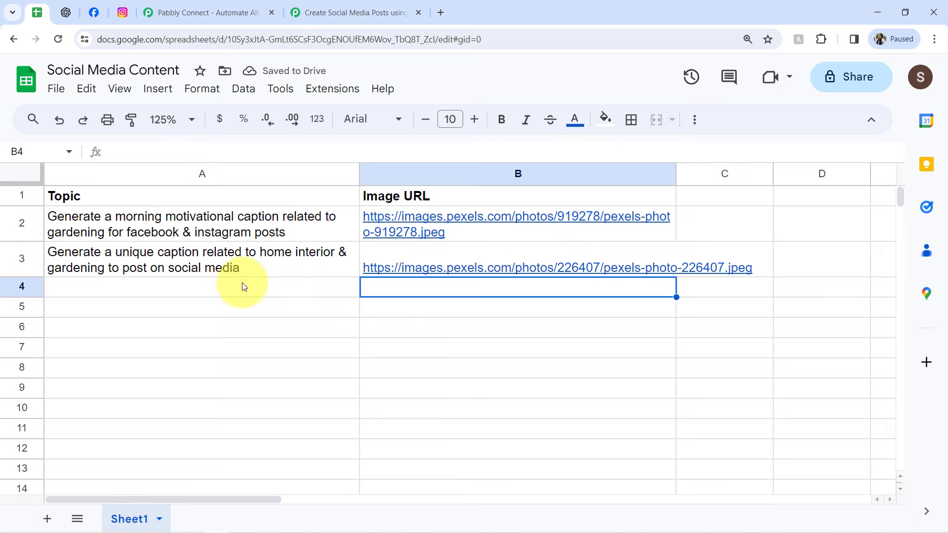
Switch to the My Clicks Facebook page, reload it, dismiss the page review dialog and check the Posts section for a new post.
{"action": "left_click", "coordinate": [95, 11]}
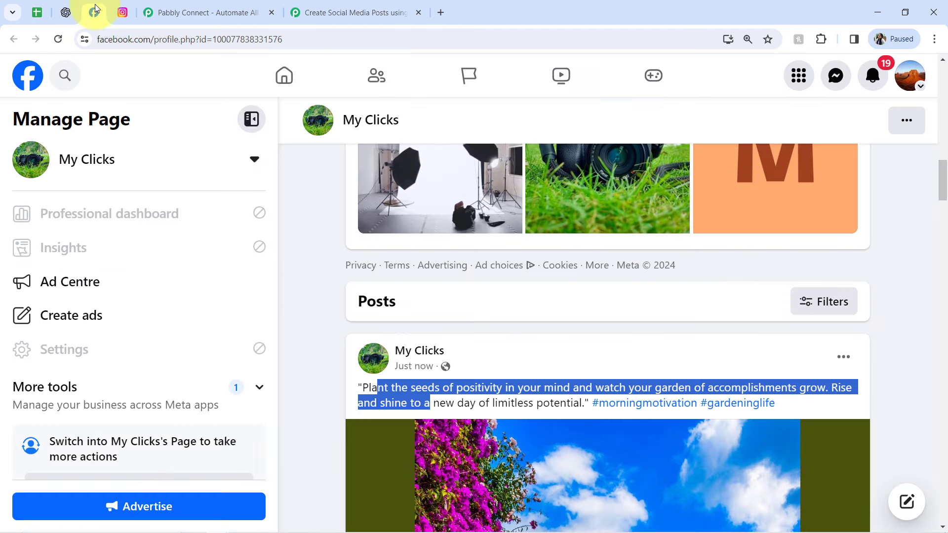
{"action": "scroll", "coordinate": [429, 366], "scroll_direction": "down", "scroll_amount": 5}
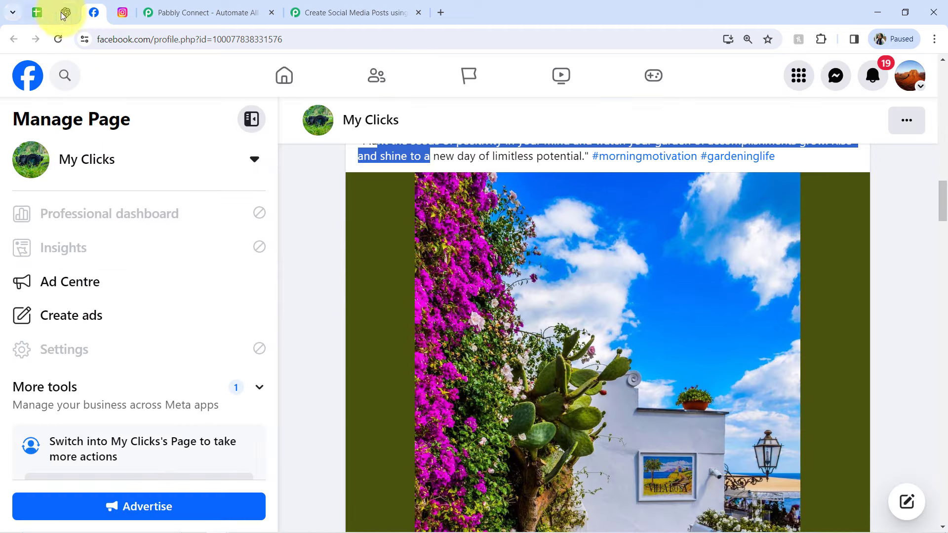
{"action": "left_click", "coordinate": [58, 39]}
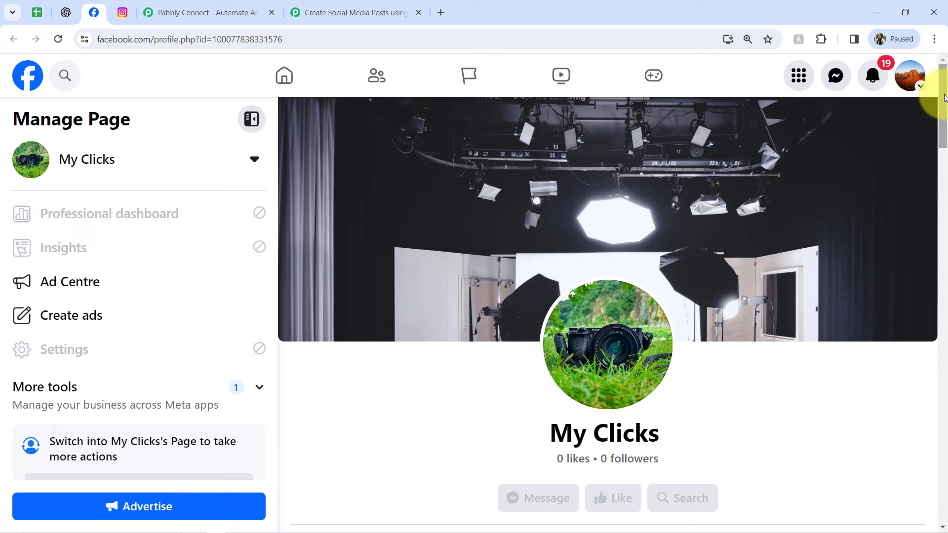
{"action": "left_click_drag", "start_coordinate": [944, 97], "coordinate": [935, 320]}
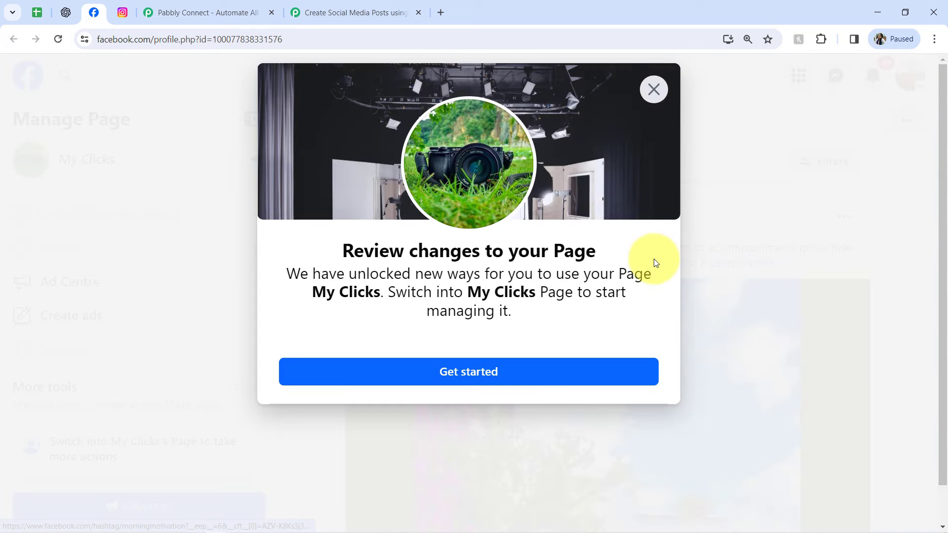
{"action": "left_click", "coordinate": [653, 90]}
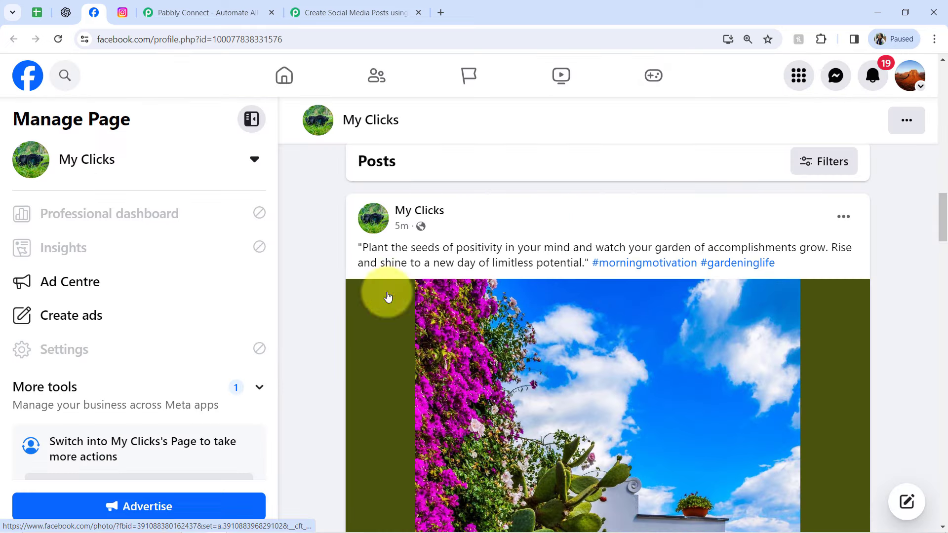
Reload the Facebook page again, open the newest house-and-garden photo from the Photos section and read its caption.
{"action": "left_click", "coordinate": [58, 39]}
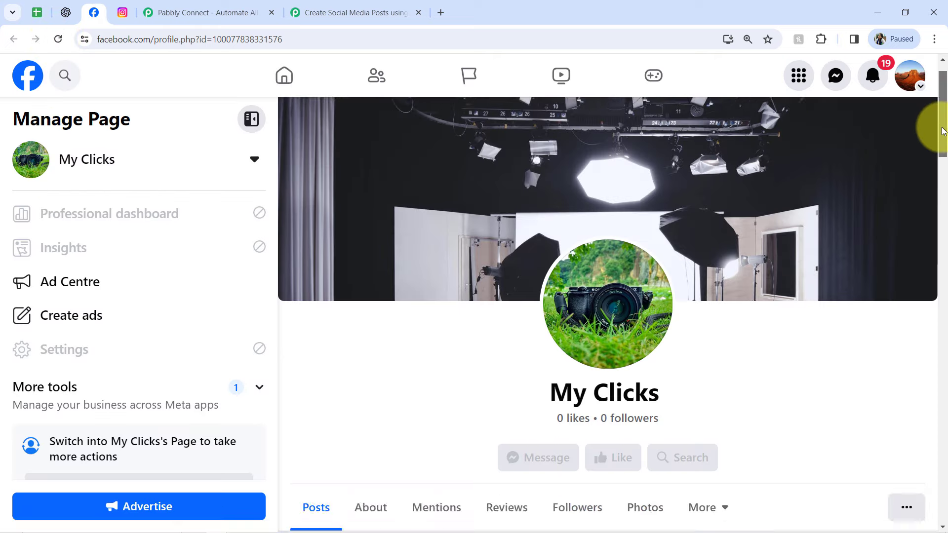
{"action": "left_click_drag", "start_coordinate": [943, 131], "coordinate": [905, 280]}
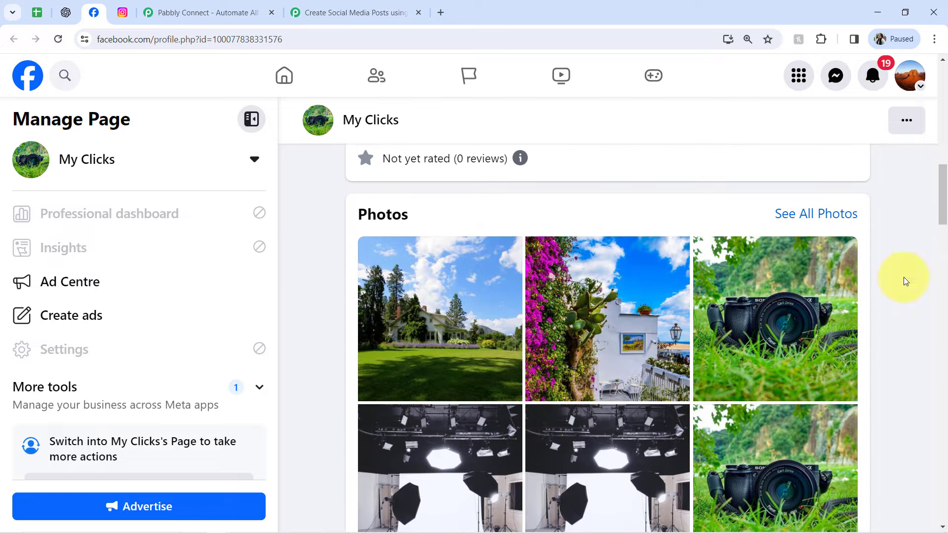
{"action": "left_click", "coordinate": [424, 304]}
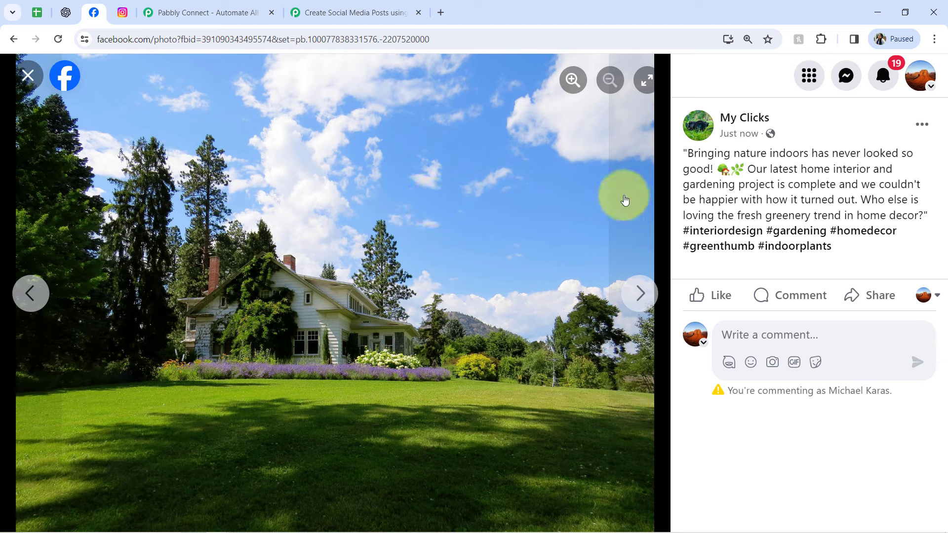
{"action": "left_click_drag", "start_coordinate": [696, 156], "coordinate": [805, 208]}
{"action": "left_click", "coordinate": [780, 192]}
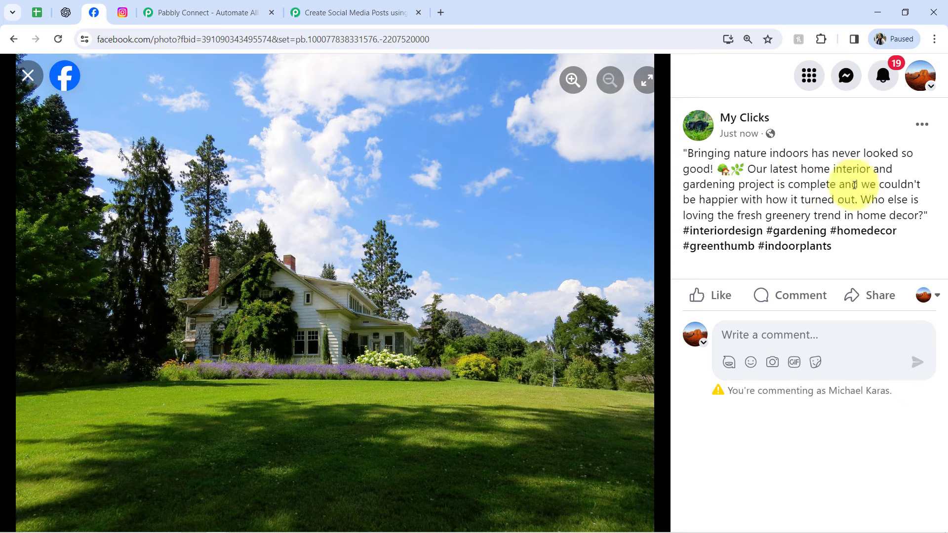
{"action": "left_click_drag", "start_coordinate": [751, 194], "coordinate": [871, 200]}
{"action": "left_click_drag", "start_coordinate": [716, 219], "coordinate": [843, 216]}
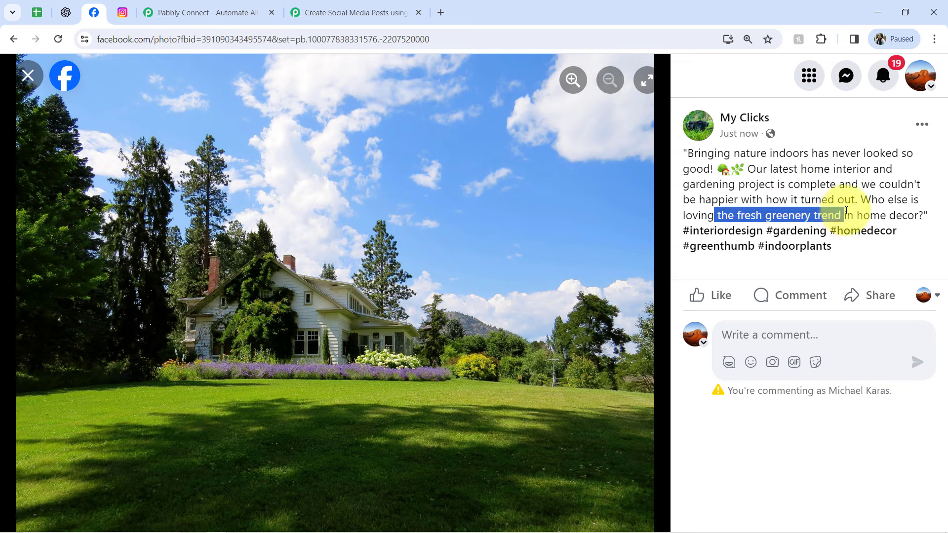
{"action": "left_click", "coordinate": [843, 215]}
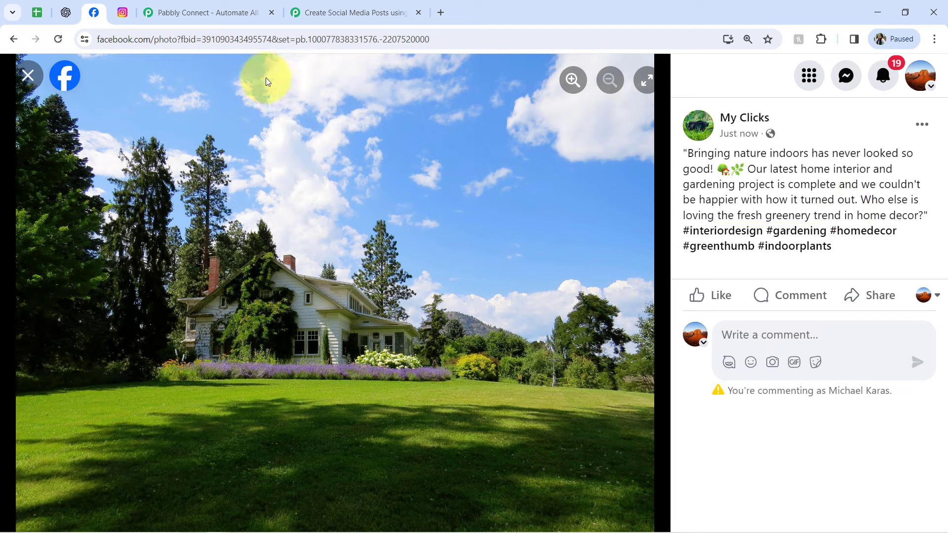
Switch to the Instagram profile, reload it, open the newest house-and-garden post to check its image and caption, and close it.
{"action": "left_click", "coordinate": [116, 18]}
{"action": "left_click", "coordinate": [58, 43]}
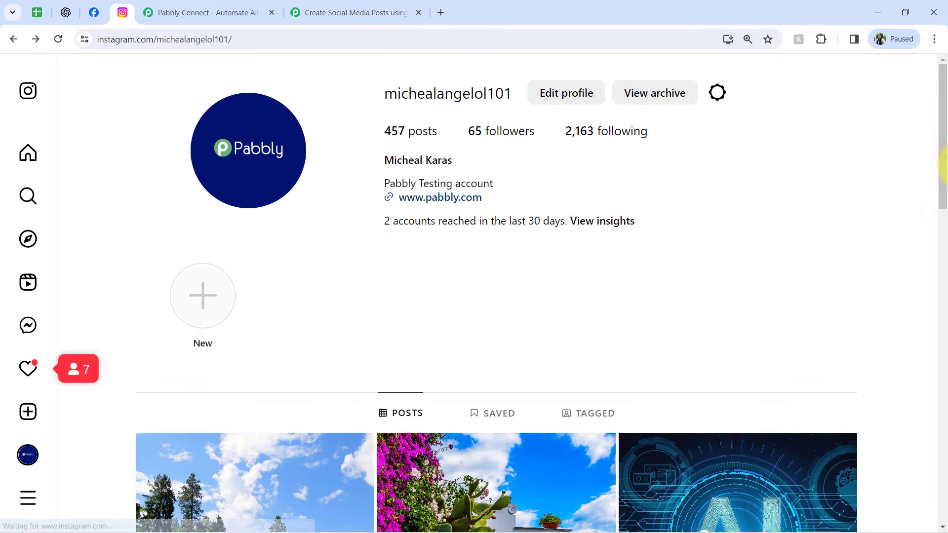
{"action": "left_click_drag", "start_coordinate": [932, 151], "coordinate": [933, 242]}
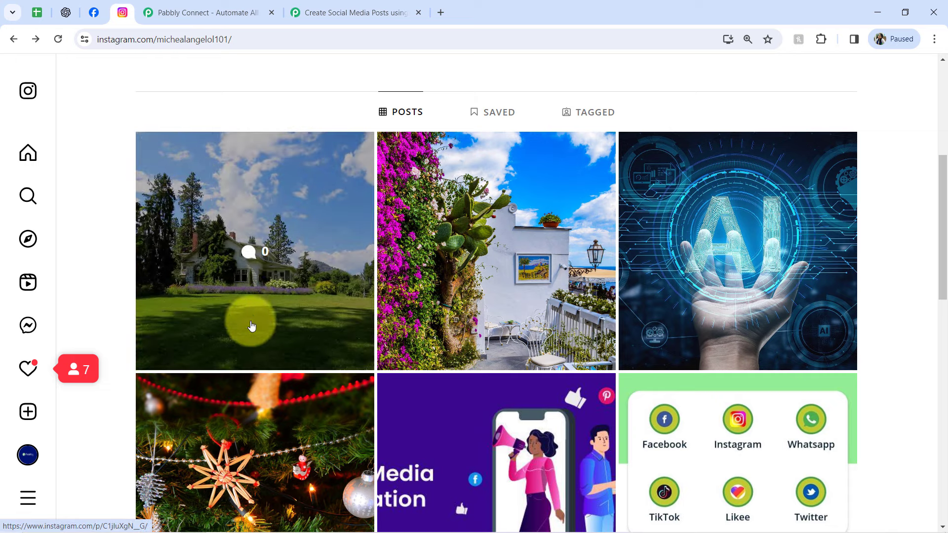
{"action": "left_click", "coordinate": [173, 244]}
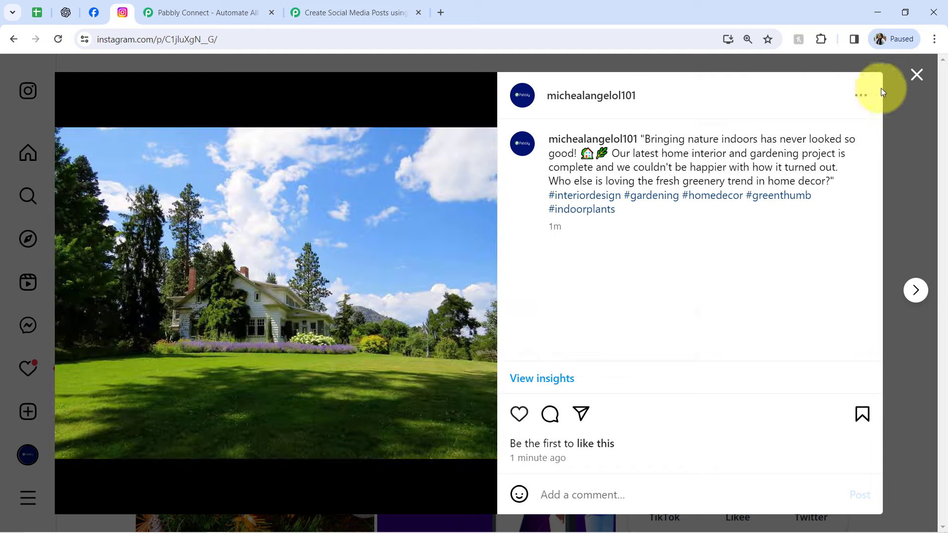
{"action": "left_click", "coordinate": [916, 75]}
Return to the "Create Social Media Posts using OpenAI" workflow in Pabbly Connect and copy its share link.
{"action": "left_click", "coordinate": [346, 11]}
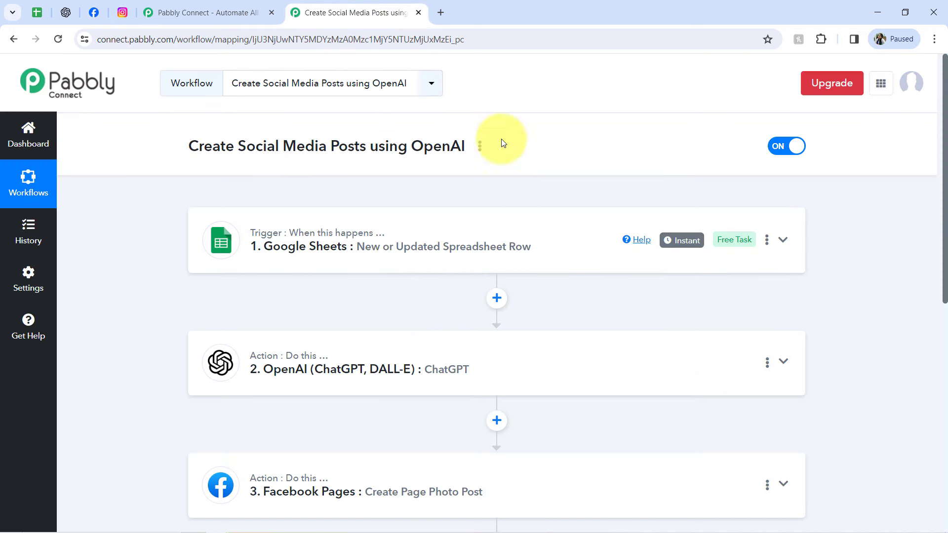
{"action": "mouse_move", "coordinate": [946, 118]}
{"action": "left_mouse_down"}
{"action": "mouse_move", "coordinate": [931, 180]}
{"action": "mouse_move", "coordinate": [940, 134]}
{"action": "left_mouse_up"}
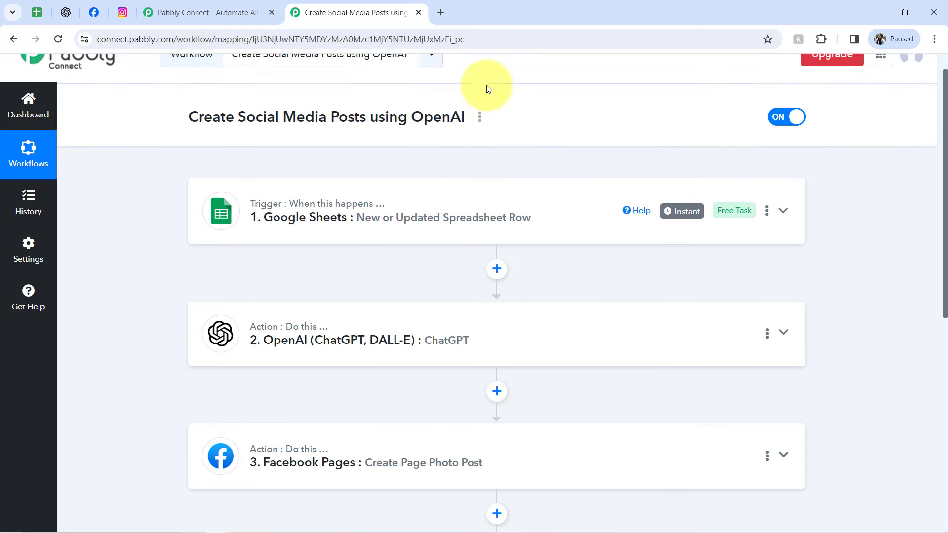
{"action": "left_click", "coordinate": [479, 120]}
{"action": "left_click", "coordinate": [391, 180]}
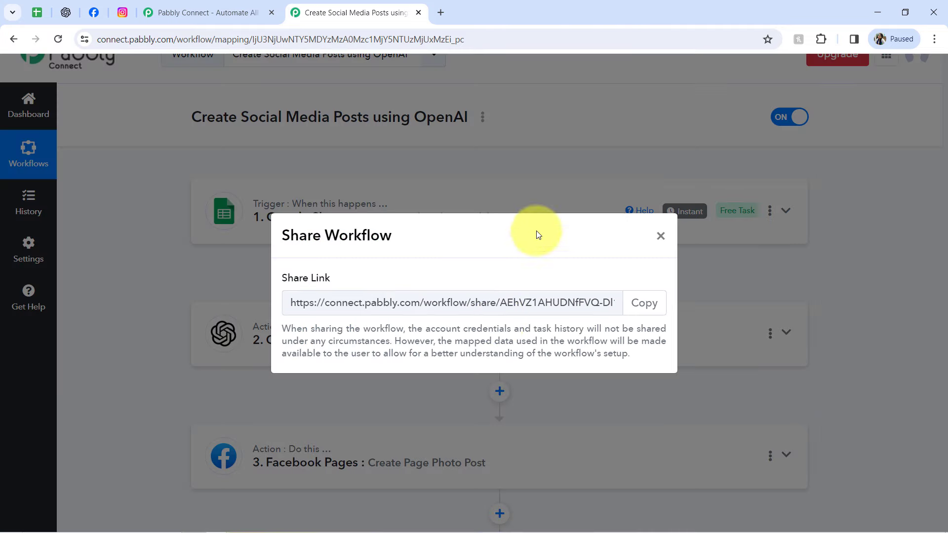
{"action": "left_click", "coordinate": [644, 303]}
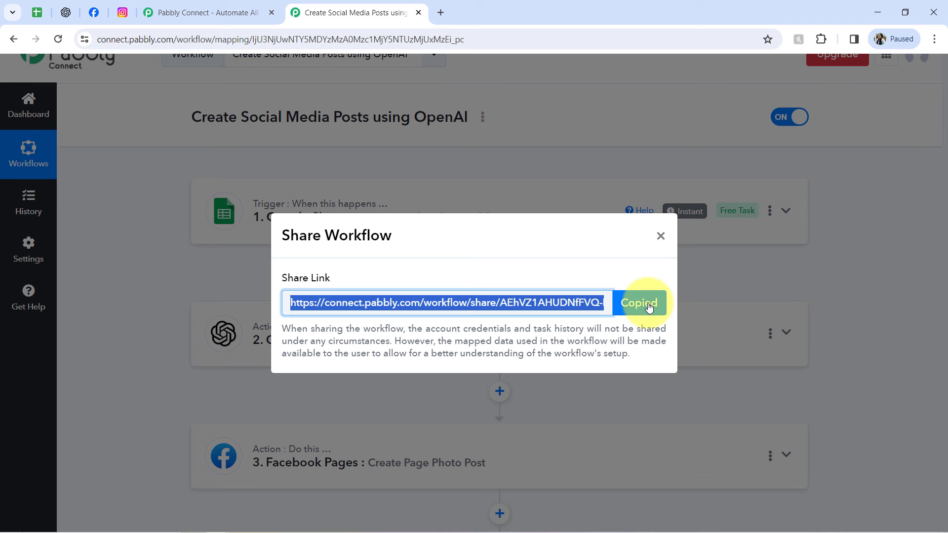